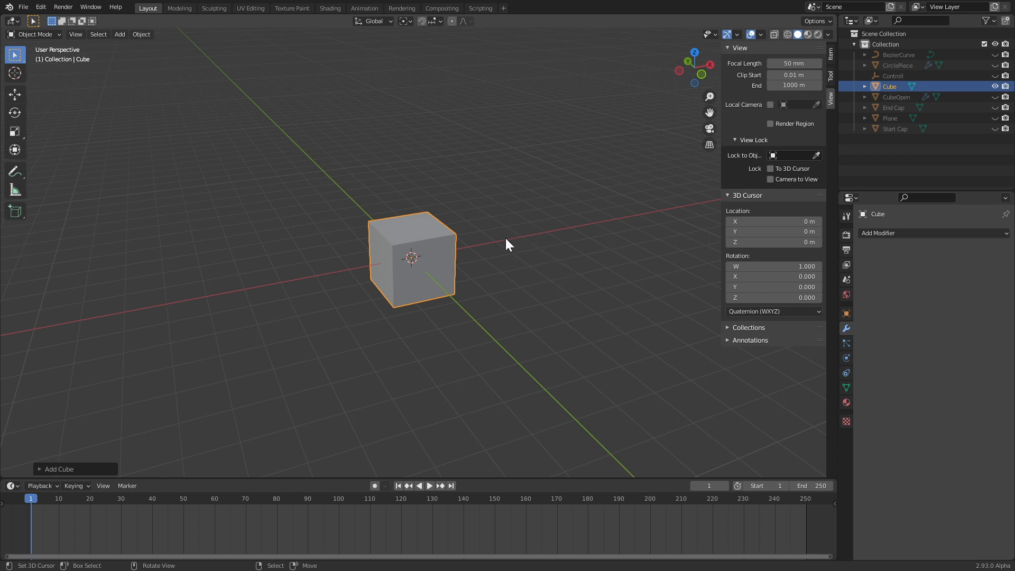
Add an Array modifier to the cube and switch its viewport display off and back on to compare
middle_click_drag(459, 230, 481, 250)
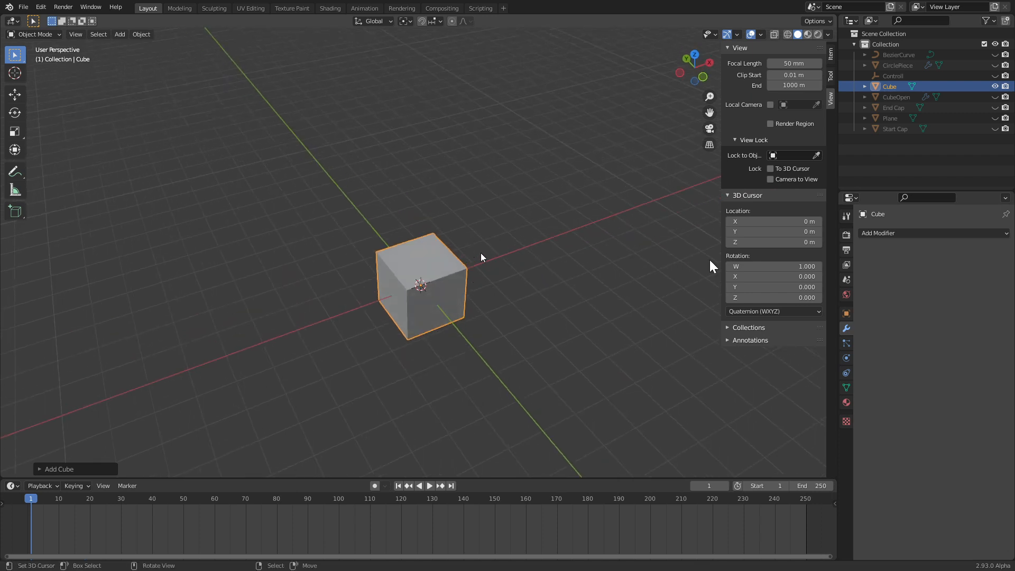
left_click(928, 233)
left_click(828, 262)
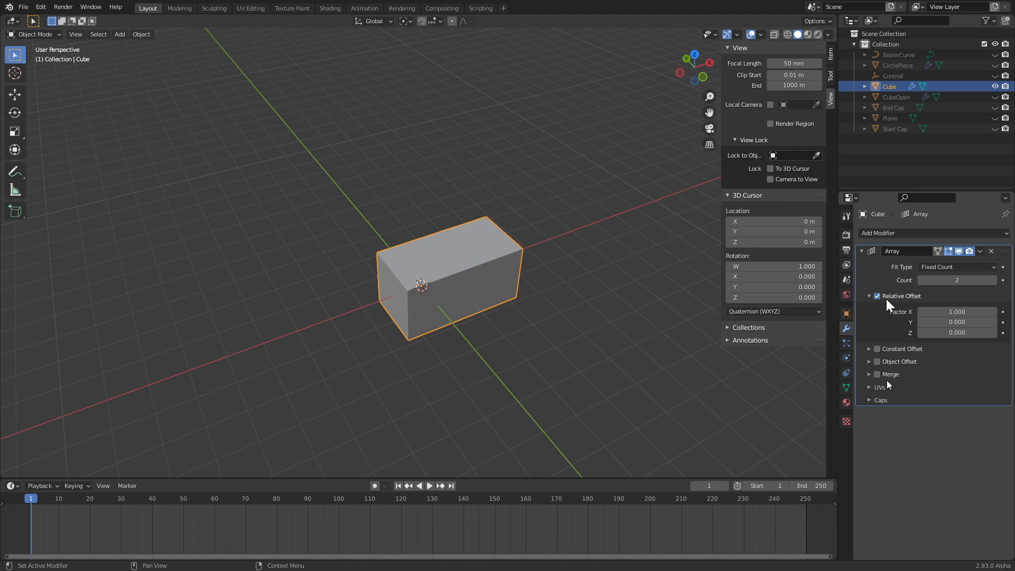
middle_click_drag(572, 281, 535, 280)
left_click(958, 252)
left_click(957, 252)
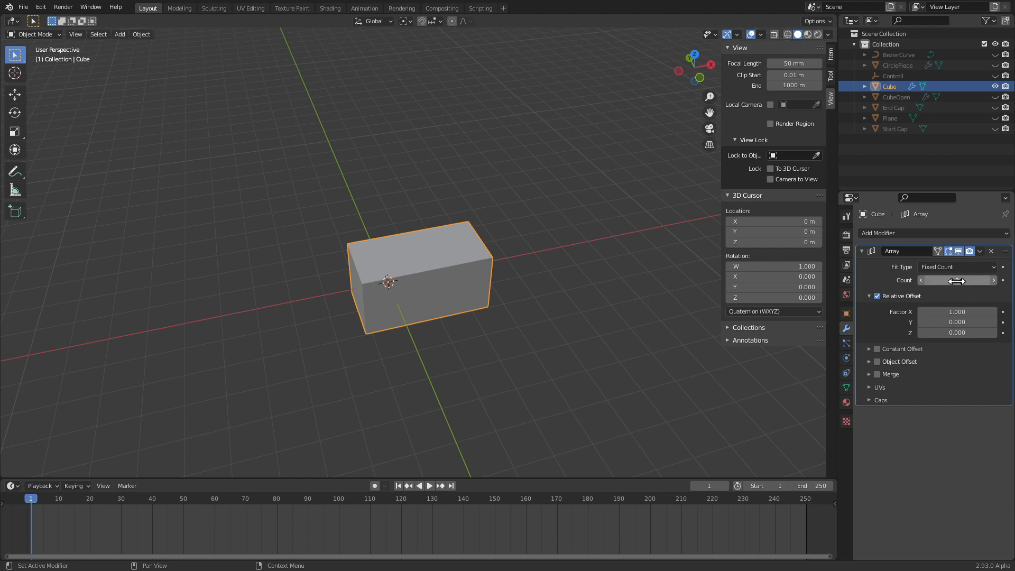
Set the cube's Array count to 5, checking the individual copies in wireframe shading before returning to solid shading
scroll(592, 286, "down", 3)
middle_click_drag(592, 286, 568, 286)
scroll(568, 285, "up", 2)
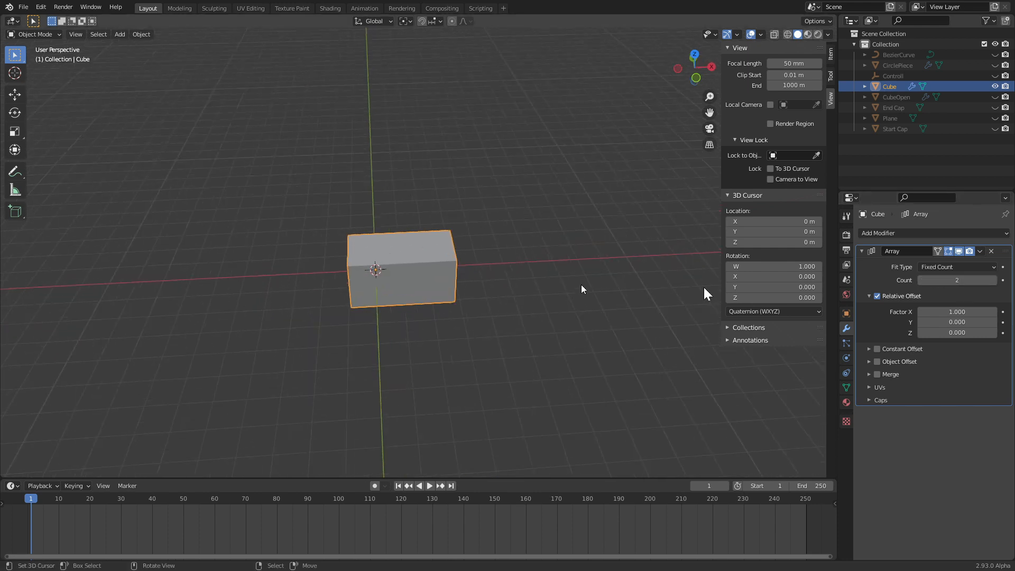
left_click(993, 280)
left_click(993, 280)
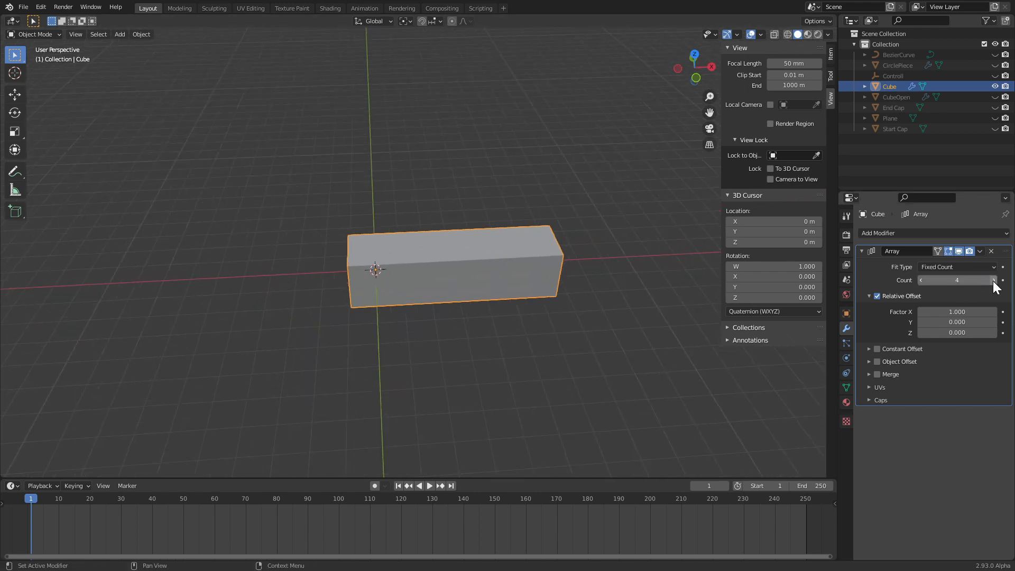
left_click(992, 280)
left_click(992, 280)
key("shift+z")
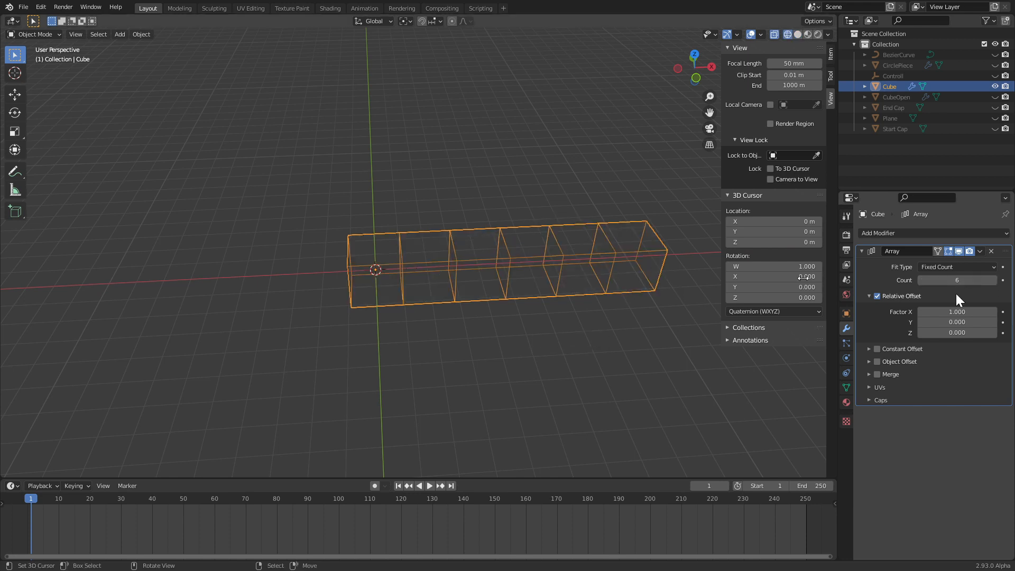
left_click(993, 280)
left_click(994, 281)
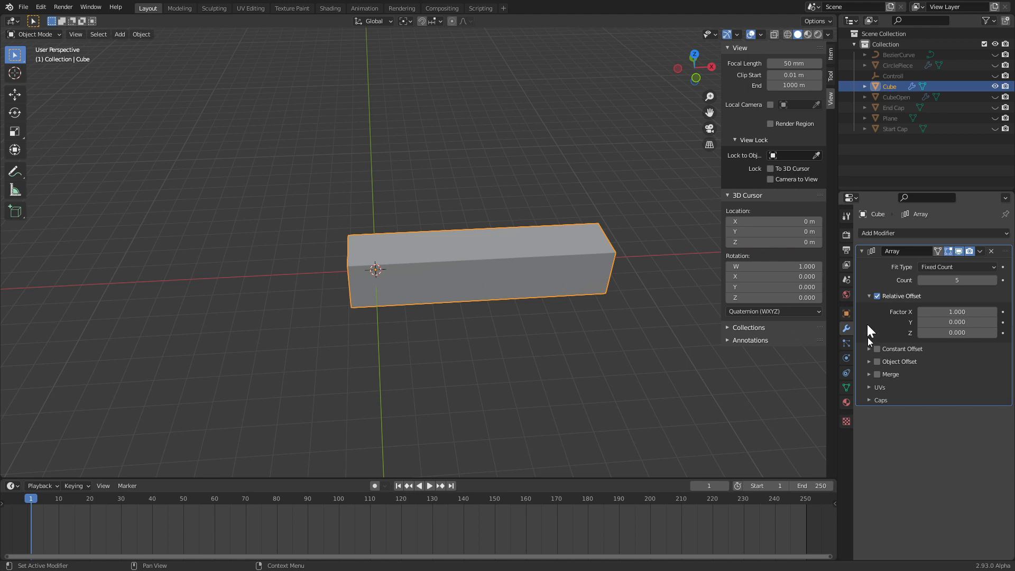
Switch the array's Relative Offset off and back on to compare the stacked and the spread copies
left_click(878, 296)
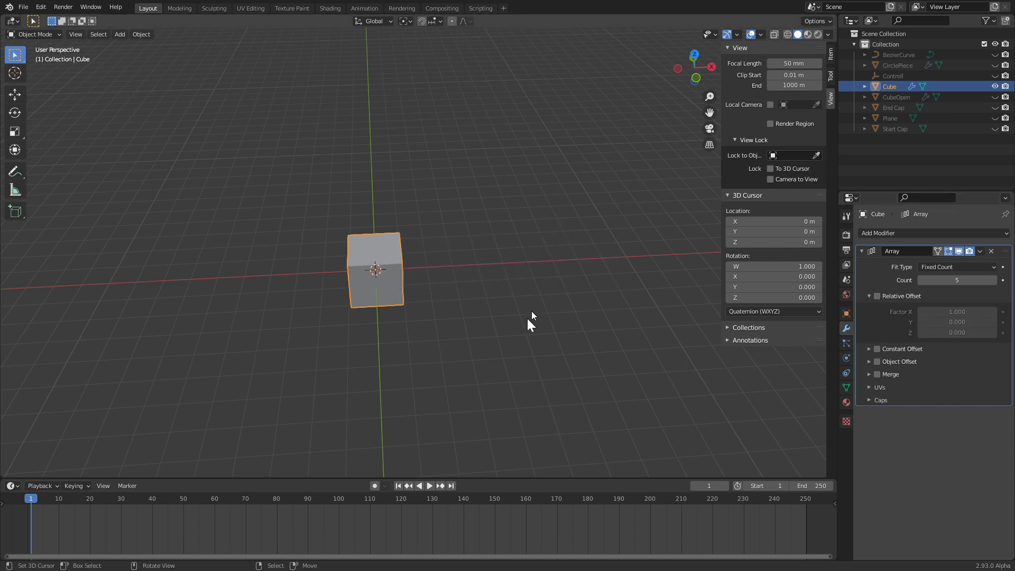
scroll(524, 331, "up", 4)
middle_click_drag(556, 326, 607, 318)
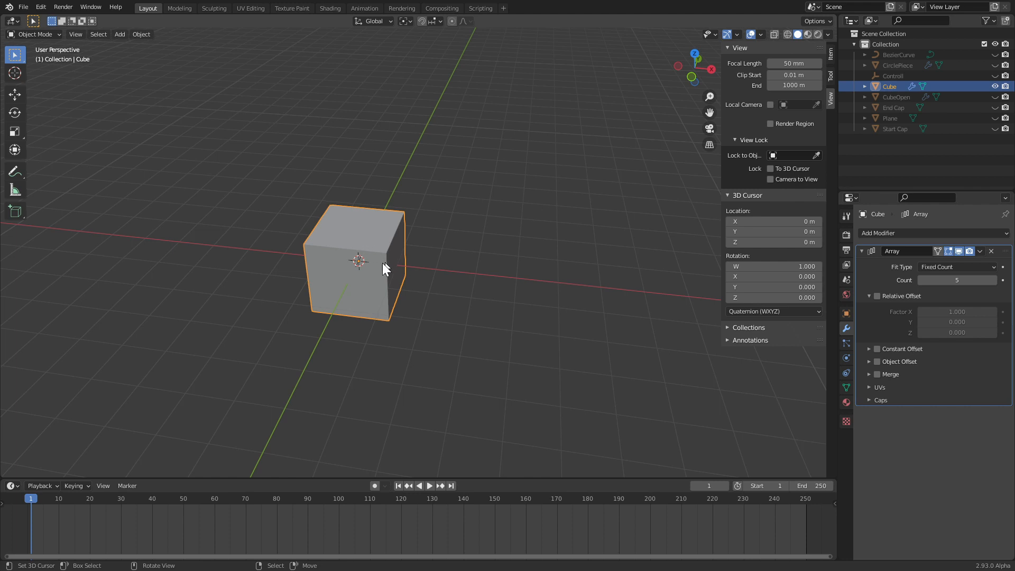
left_click(877, 297)
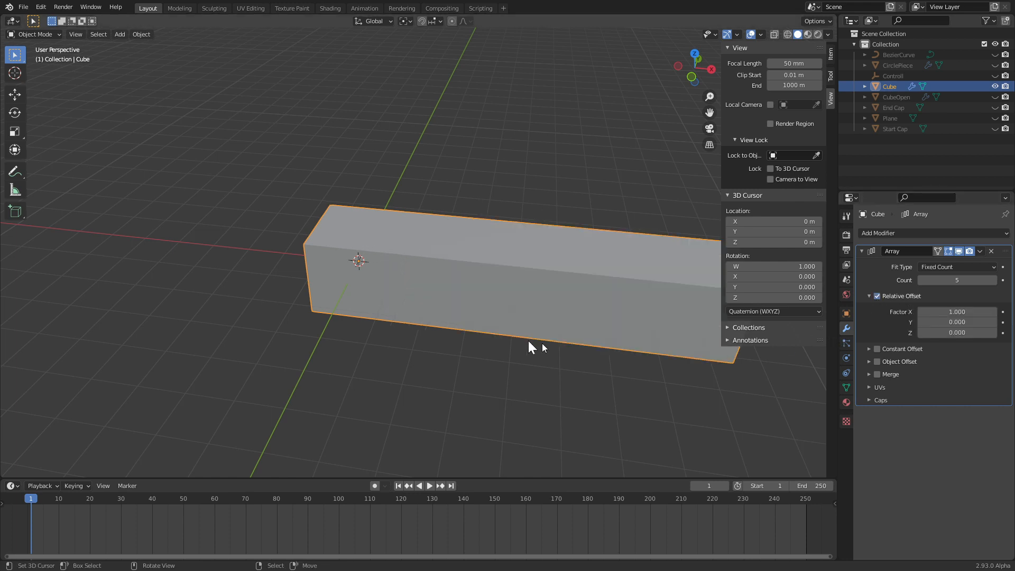
scroll(560, 344, "down", 2)
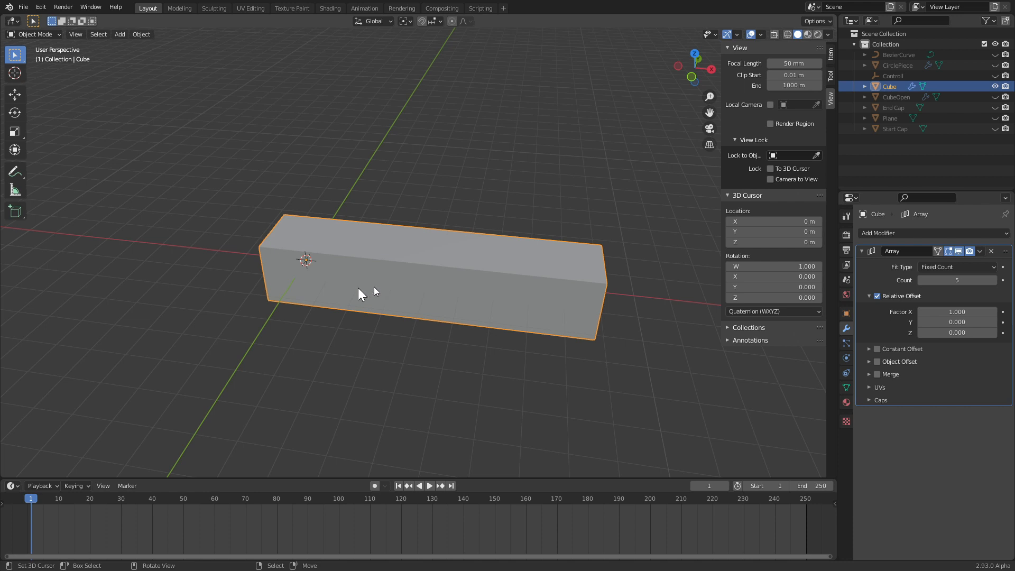
Try a free trackball rotation of the cube's mesh in Edit Mode
middle_click_drag(357, 303, 369, 297)
key("Tab")
key("r")
key("r")
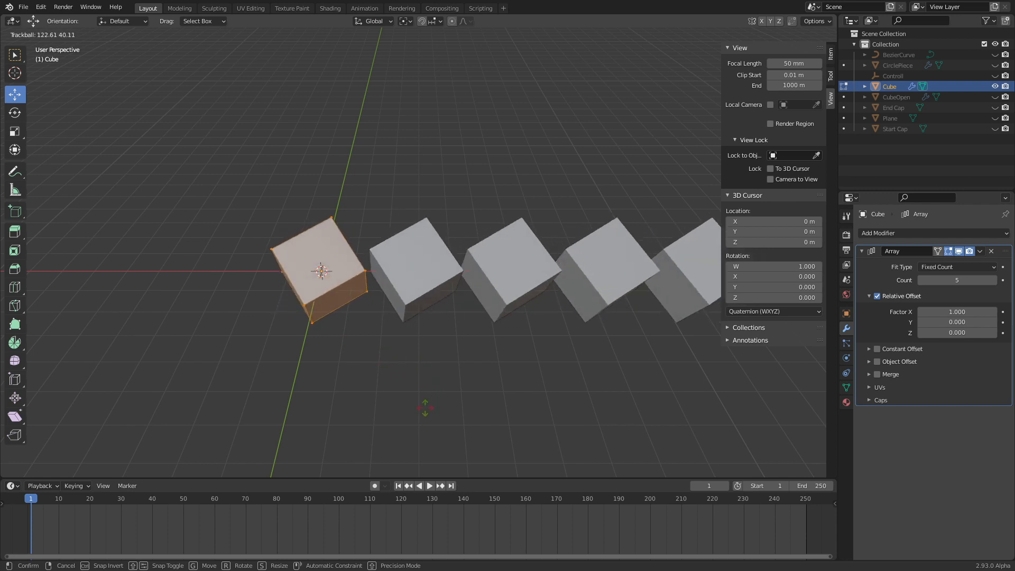
key("Escape")
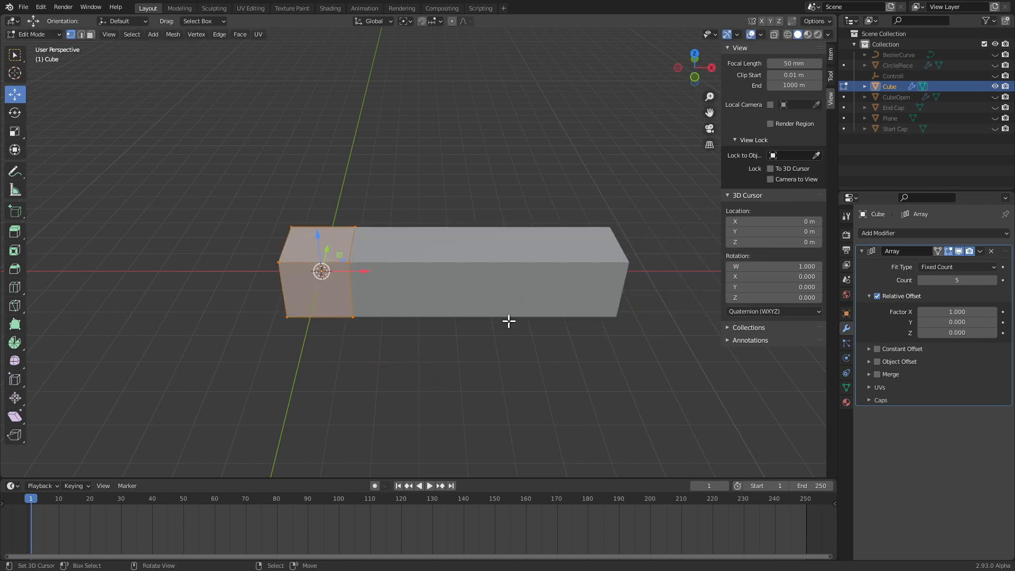
Preview a trackball rotation of the cube's mesh from the front orthographic view, cancel it and return to Object Mode
key("KP_1")
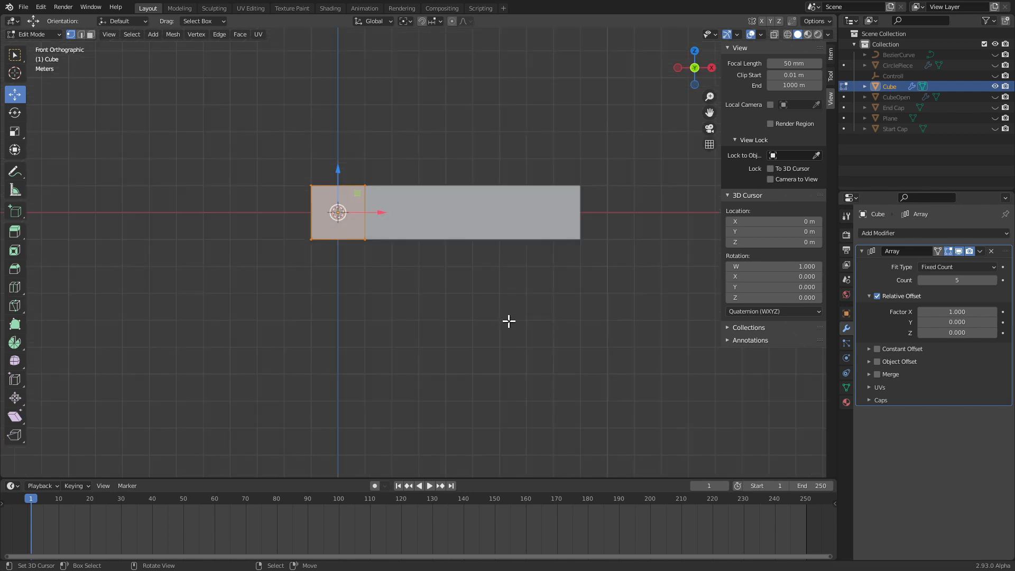
key("alt+Home")
scroll(426, 227, "up", 3)
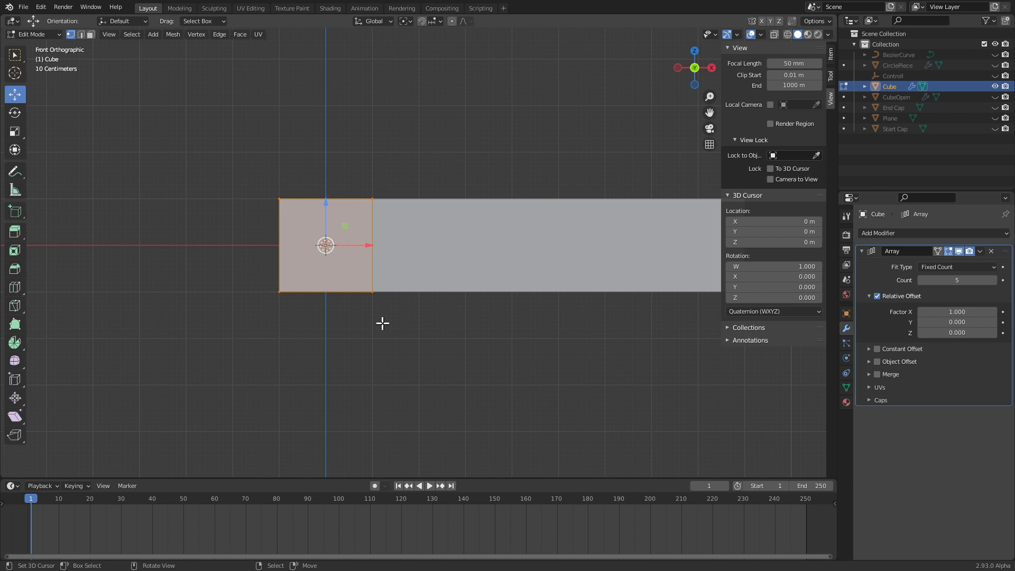
key("r")
key("r")
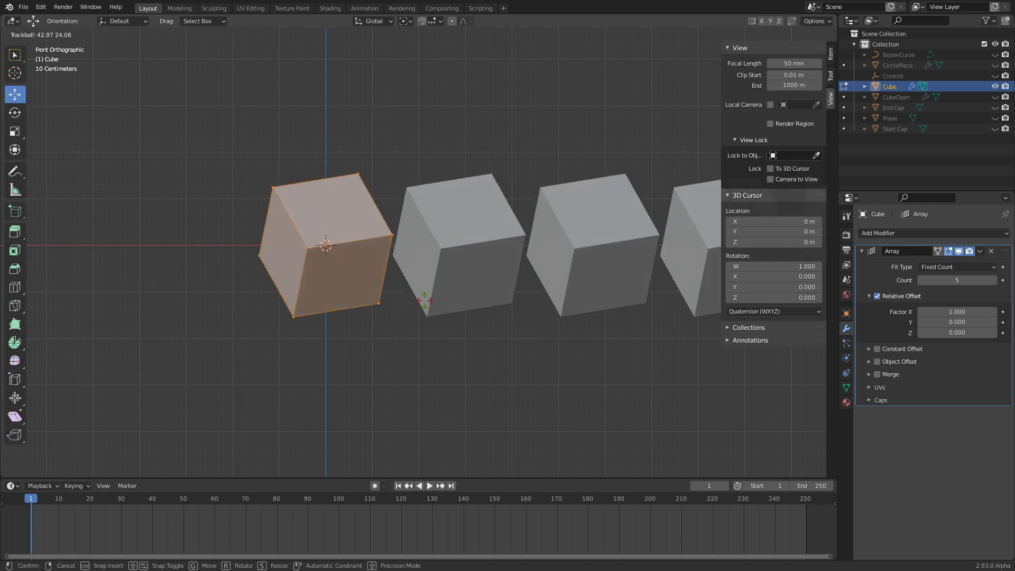
key("Escape")
key("Tab")
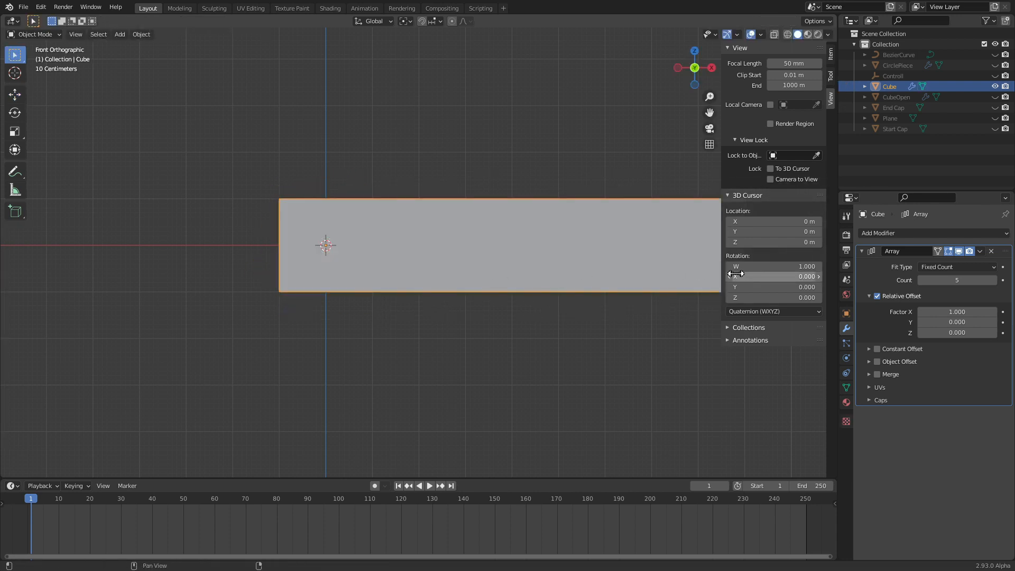
Hide the Array modifier in the viewport and set the cube's Display As option to Bounds
left_click(959, 251)
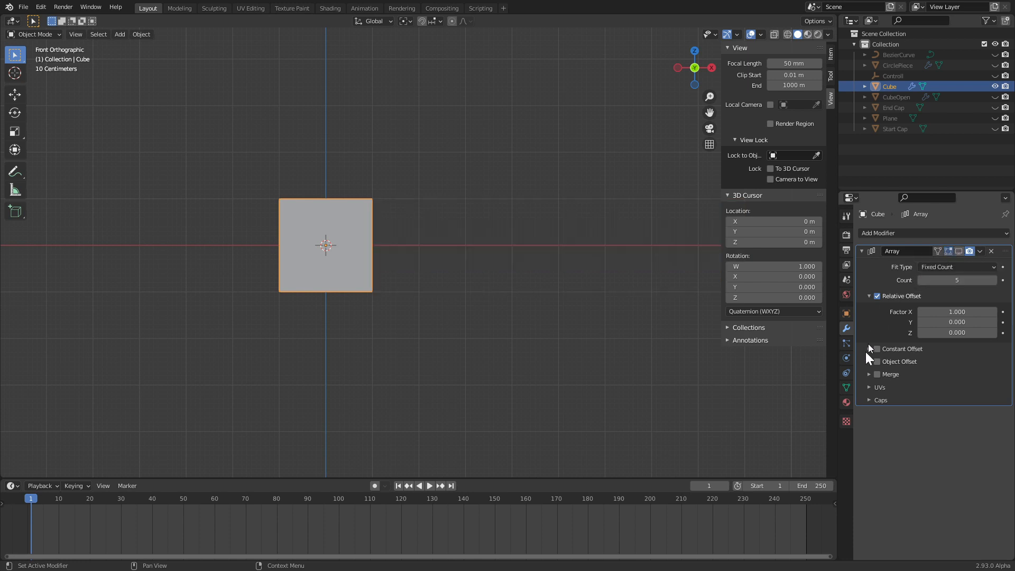
left_click(845, 313)
scroll(917, 381, "down", 4)
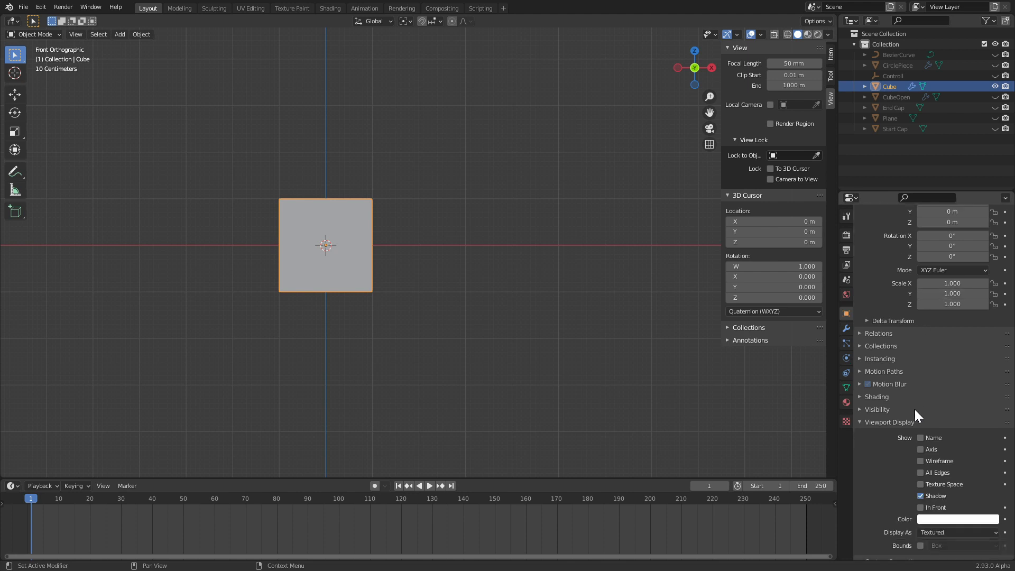
scroll(914, 409, "down", 1)
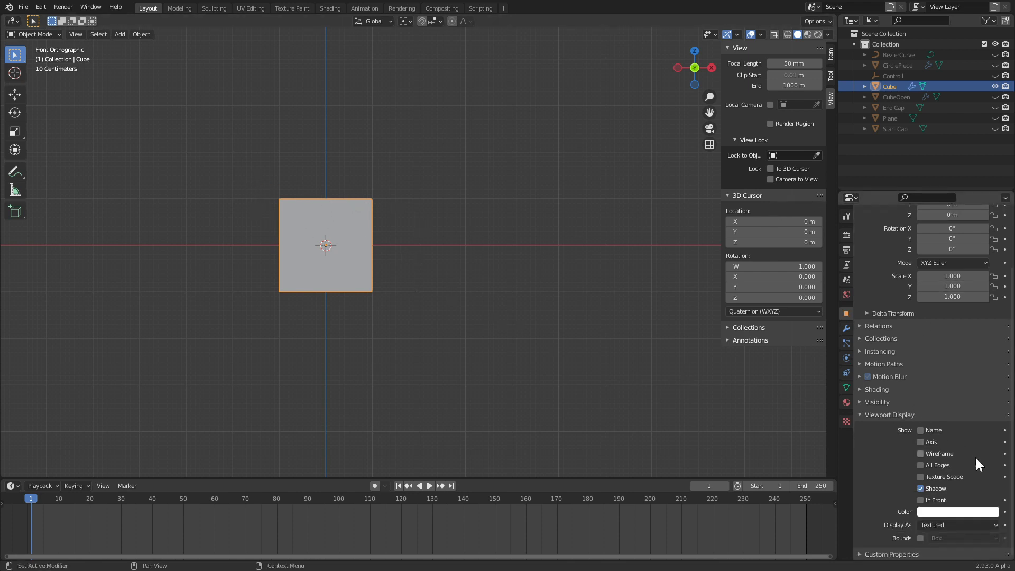
left_click(944, 524)
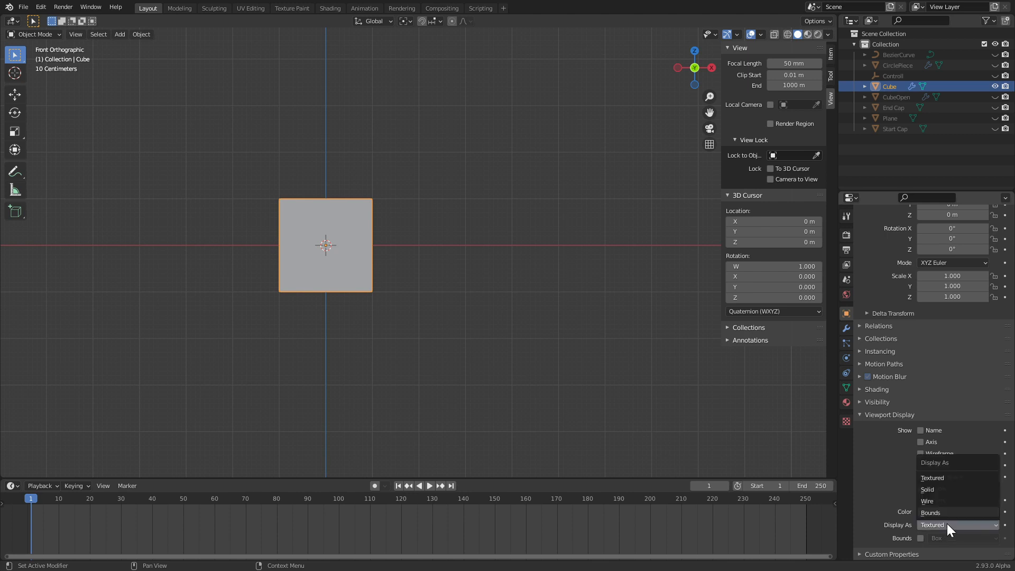
left_click(951, 518)
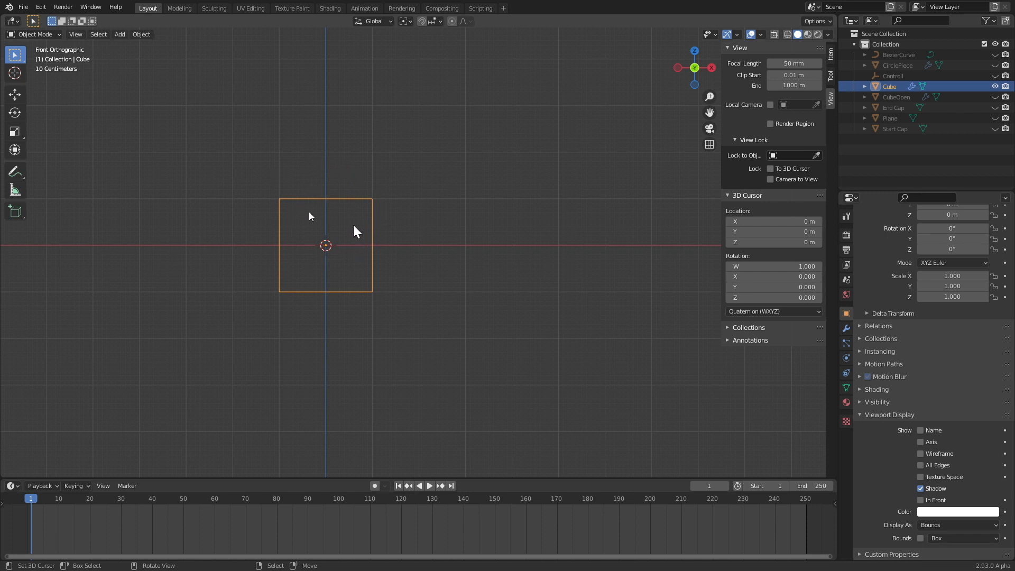
Trackball-rotate the cube's mesh in Edit Mode by about 64° and 127°, and return to Object Mode
key("Tab")
key("r")
key("r")
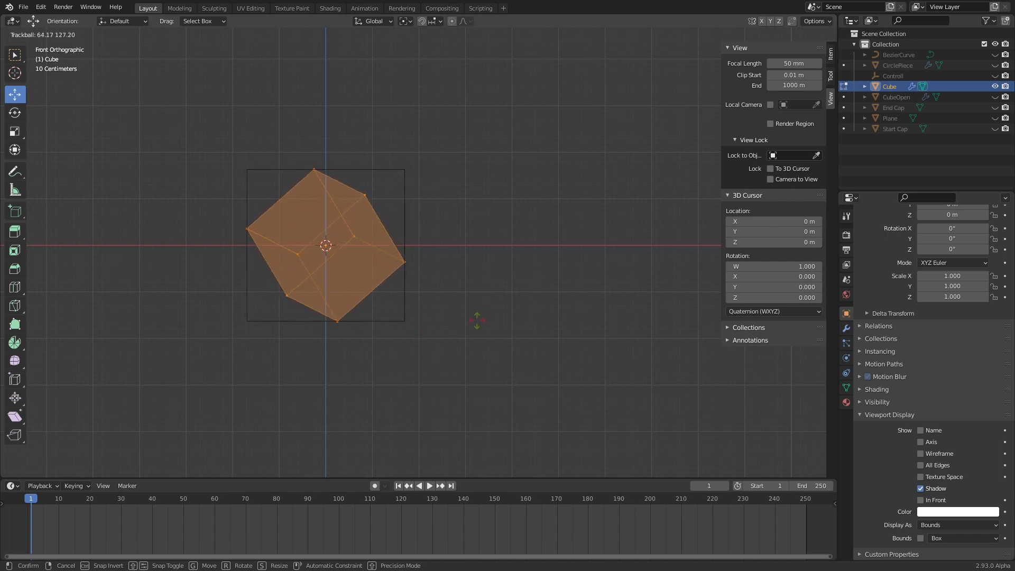
left_click(477, 318)
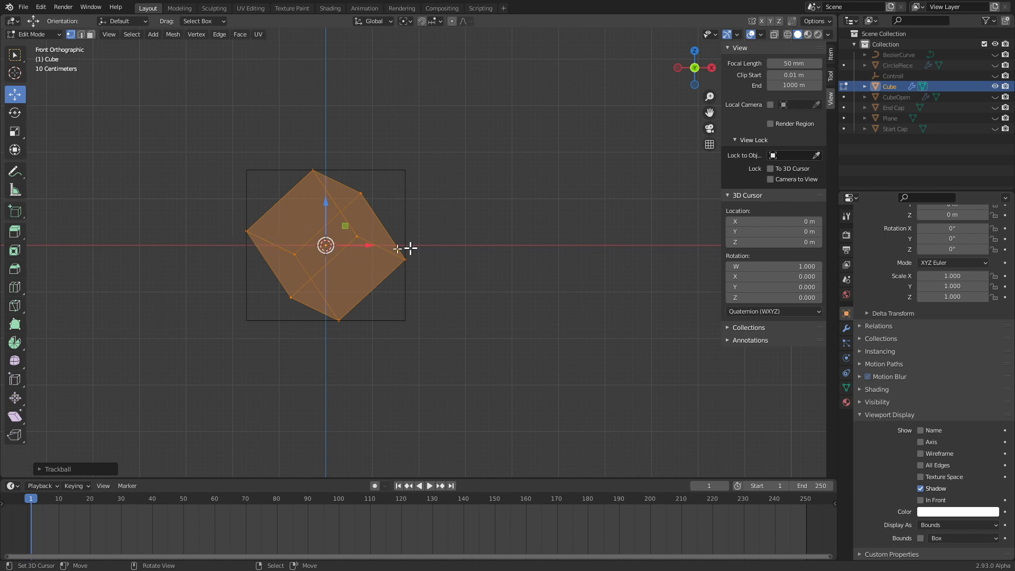
key("Tab")
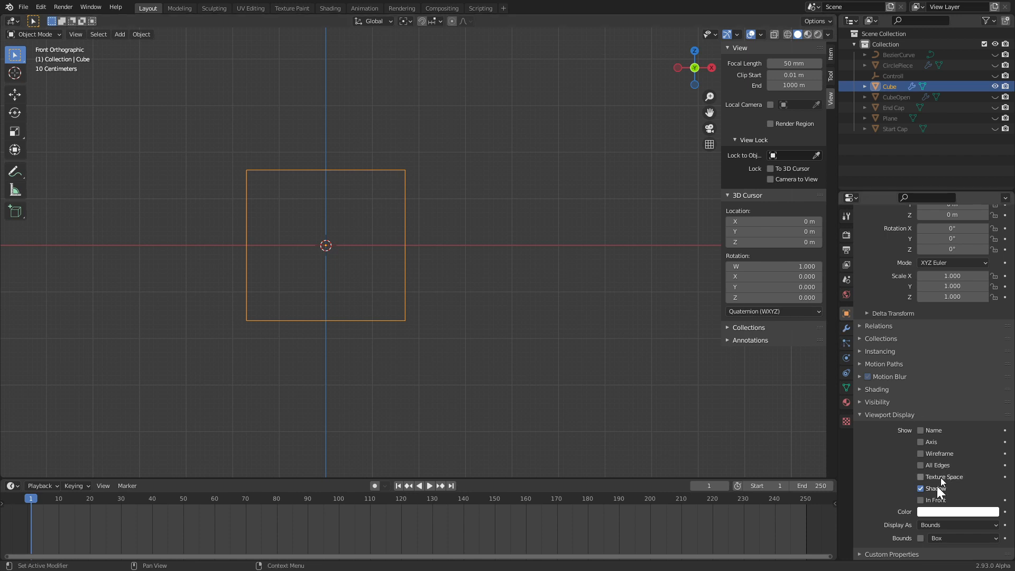
Set the cube's Display As option back to Textured and show the Array modifier in the viewport again
left_click(937, 524)
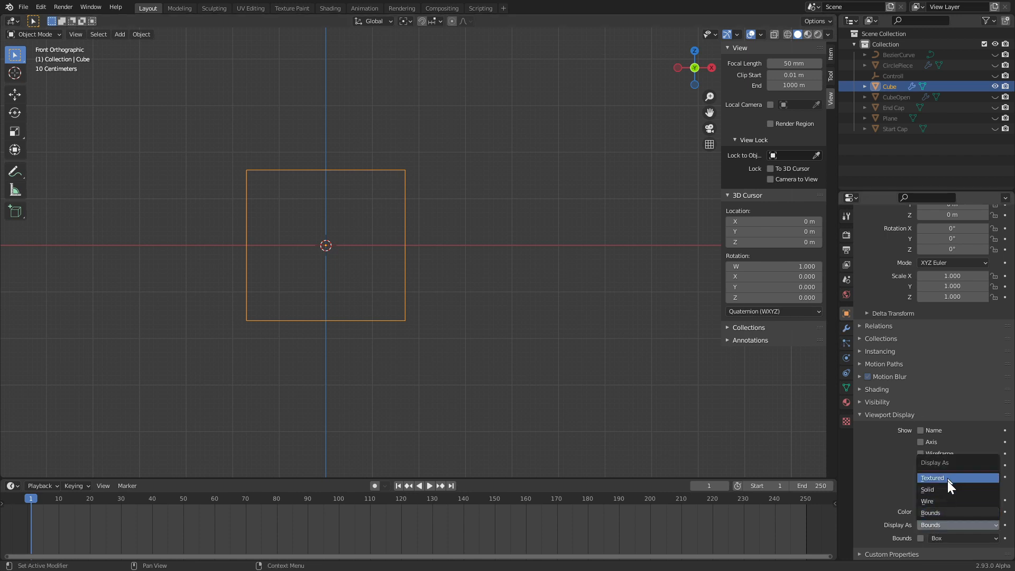
left_click(943, 478)
left_click(846, 328)
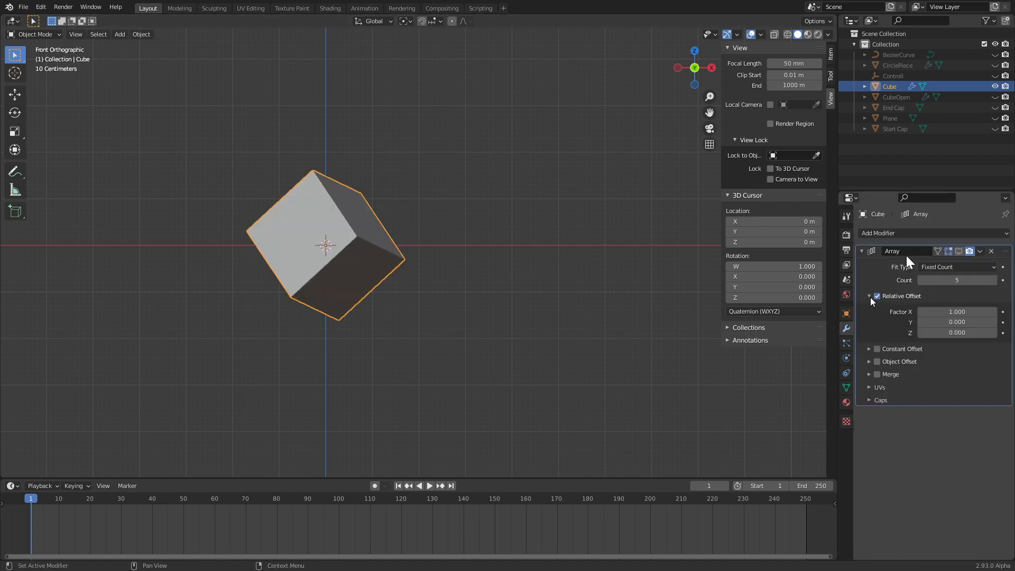
left_click(959, 251)
scroll(507, 289, "down", 4)
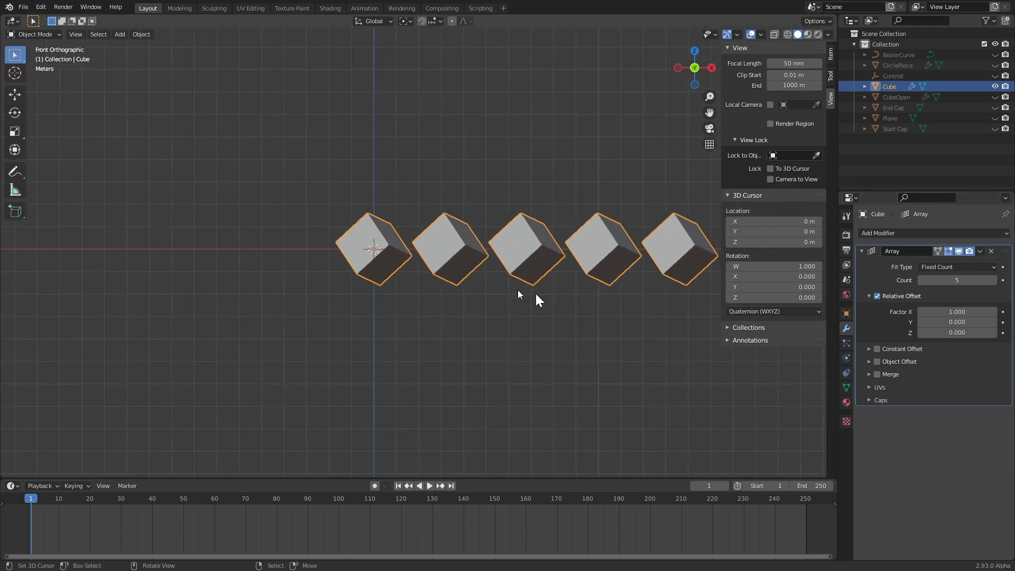
In Edit Mode, place the 3D cursor on the first cube's corner facing the next copy, at about X 1.70, Y 0.06, Z -0.34 m
key("Tab")
scroll(437, 281, "up", 4)
key("f")
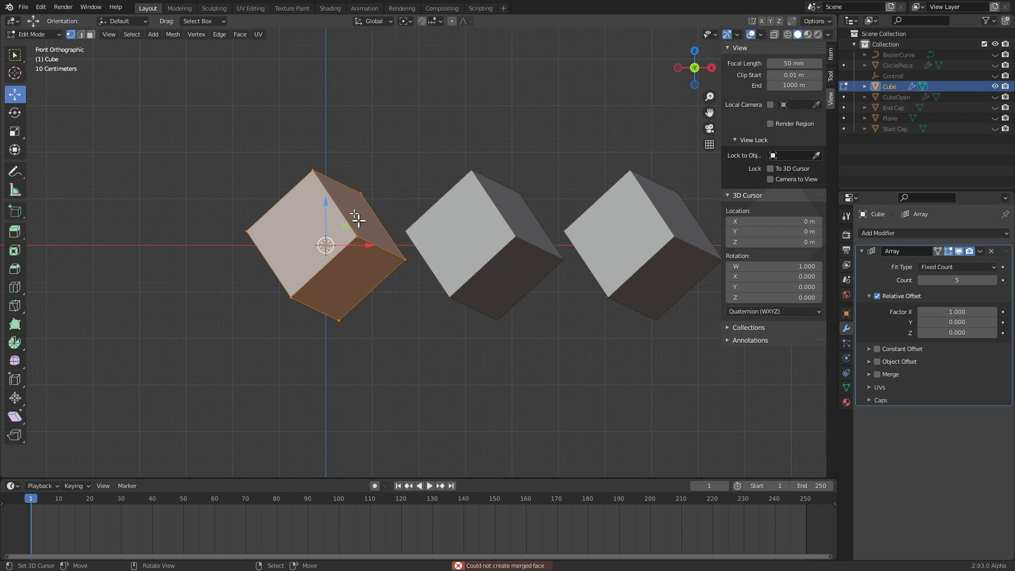
scroll(407, 235, "down", 1)
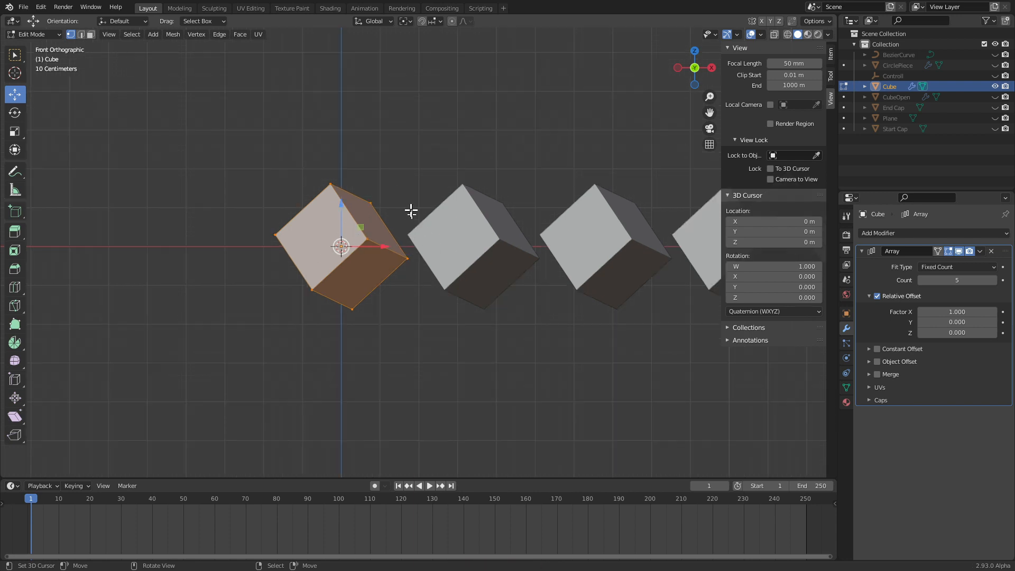
right_click(408, 235, "shift")
right_click(407, 259, "shift")
scroll(476, 307, "down", 1)
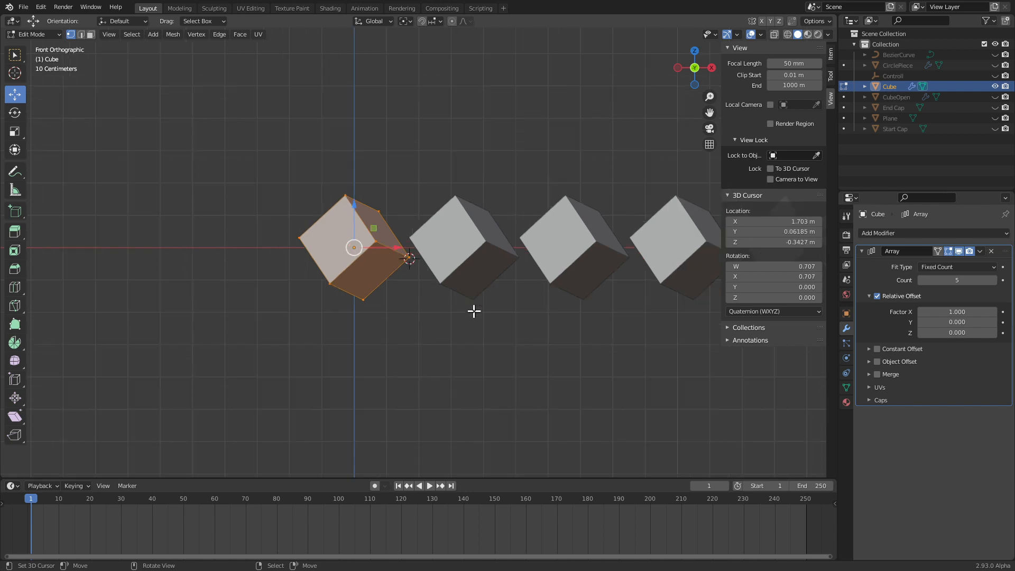
Try scaling the cube's mesh down in Edit Mode, to a factor of about 0.33
key("s")
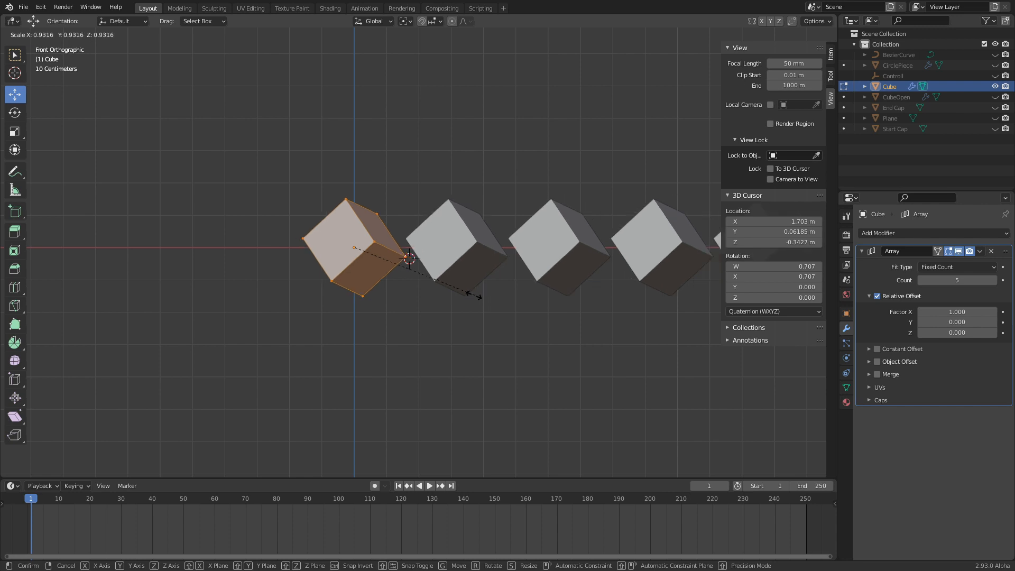
key("Escape")
key("s")
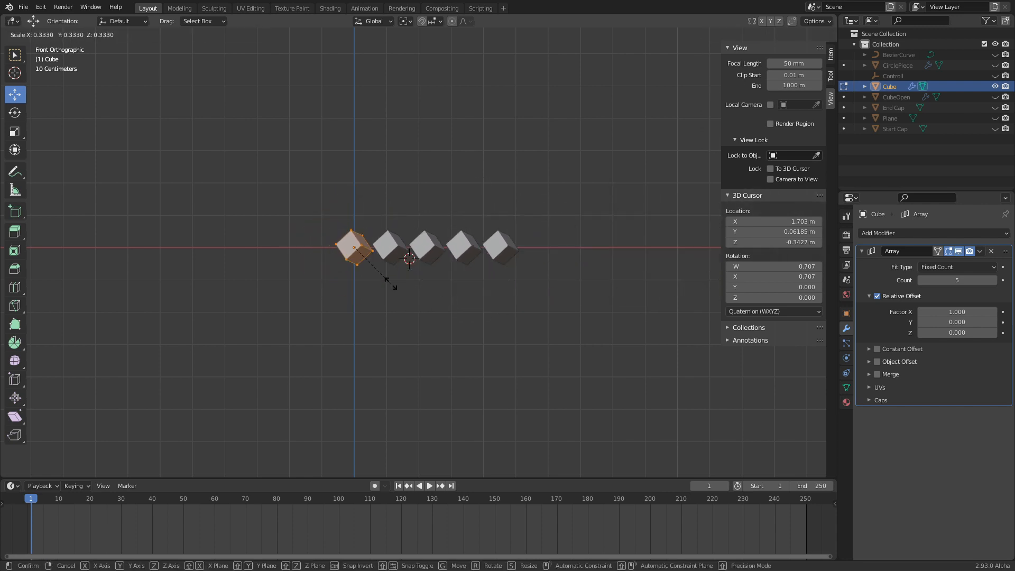
key("Escape")
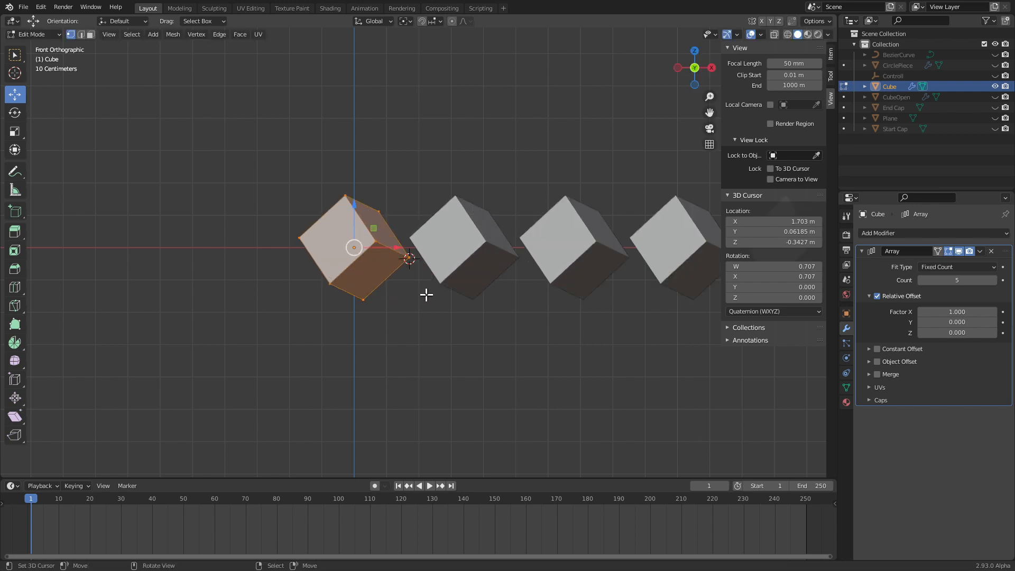
Return to Object Mode and hide the Array modifier in the viewport
key("Tab")
key("Tab")
key("Tab")
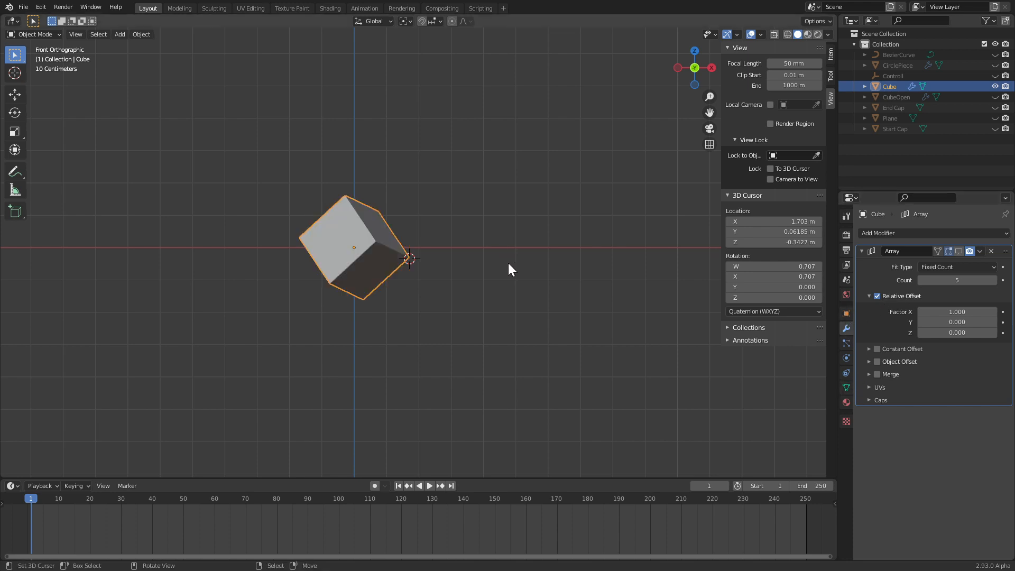
Delete the existing cube and add a fresh default cube at the world origin
key("x")
left_click(429, 269)
key("shift+a")
left_click(492, 242)
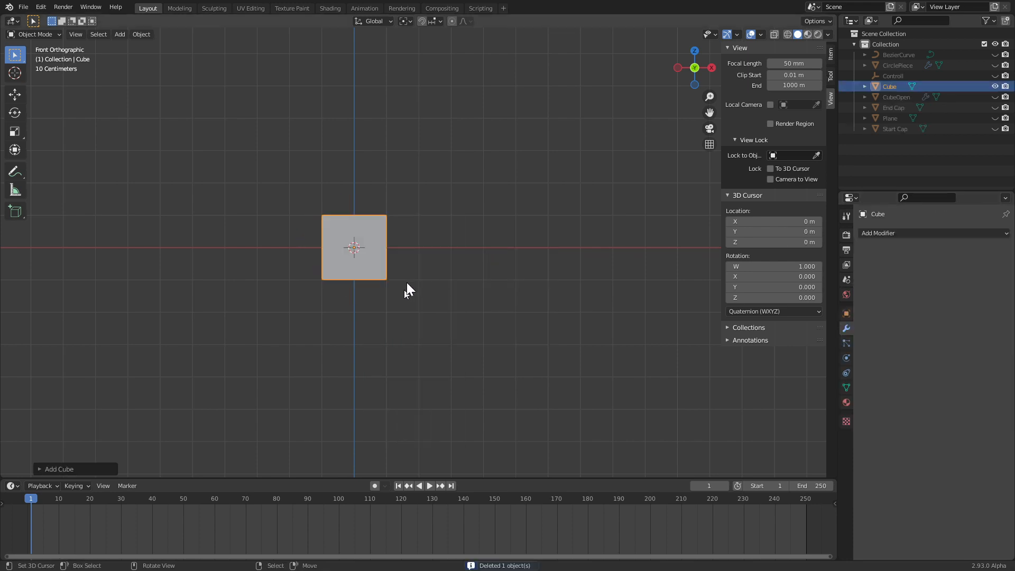
Add an Array modifier to the new cube and set its count to 4
left_click(871, 237)
left_click(824, 265)
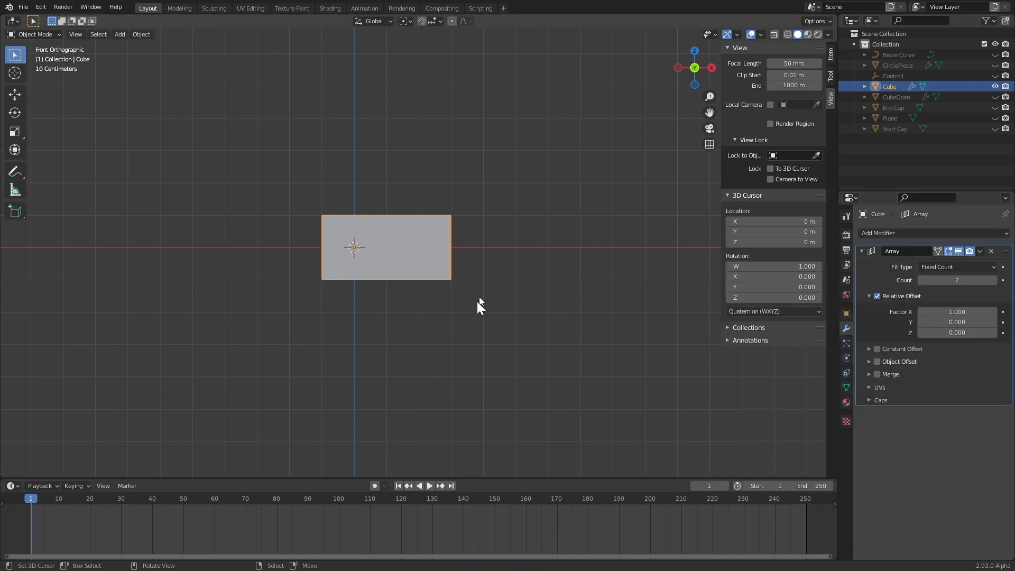
left_click_drag(923, 280, 918, 288)
middle_click_drag(490, 246, 687, 235, "shift")
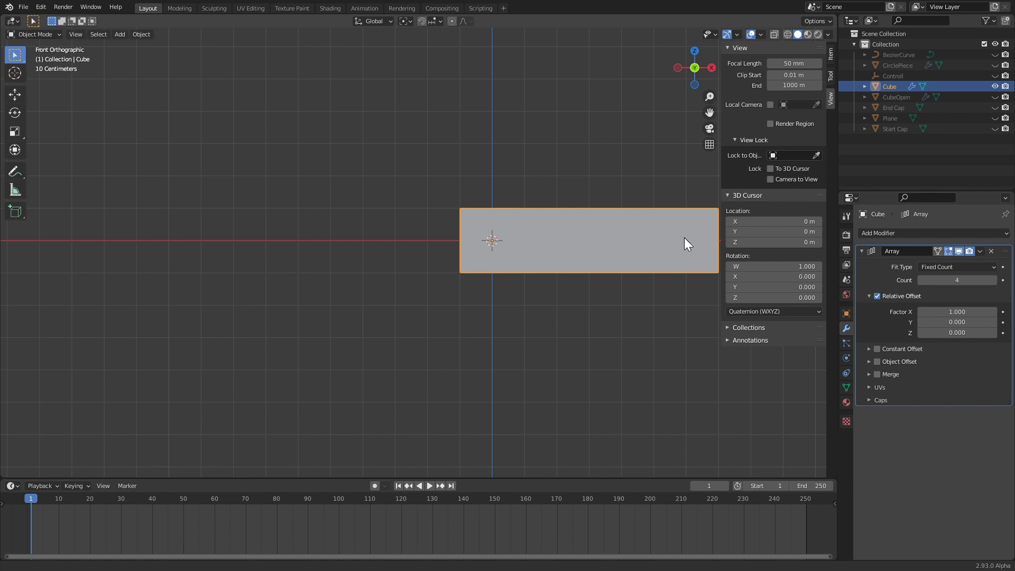
Disable Relative Offset, enable Constant Offset on the Array modifier and expand the constant offset settings
left_click(876, 296)
left_click(876, 348)
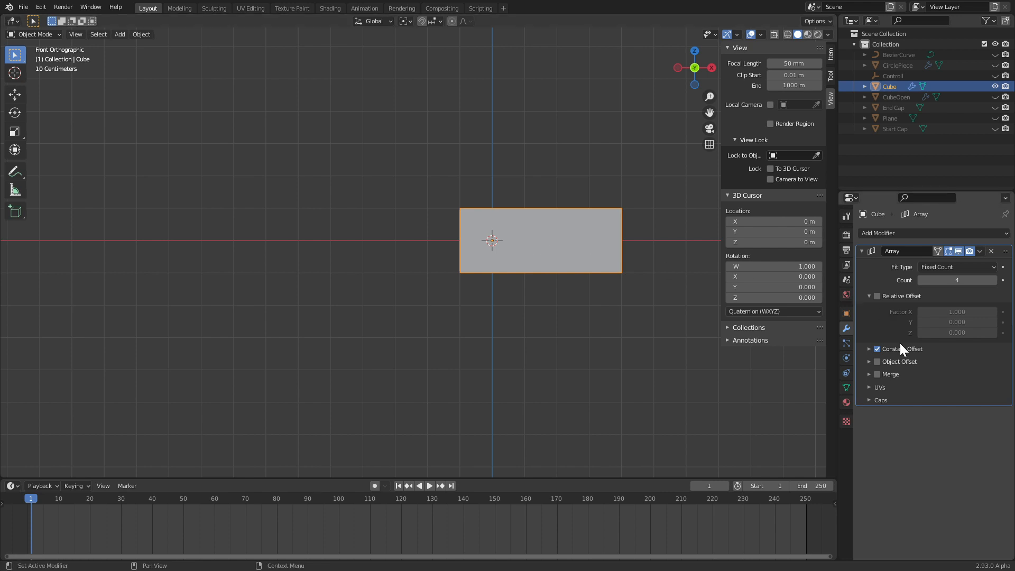
left_click(869, 348)
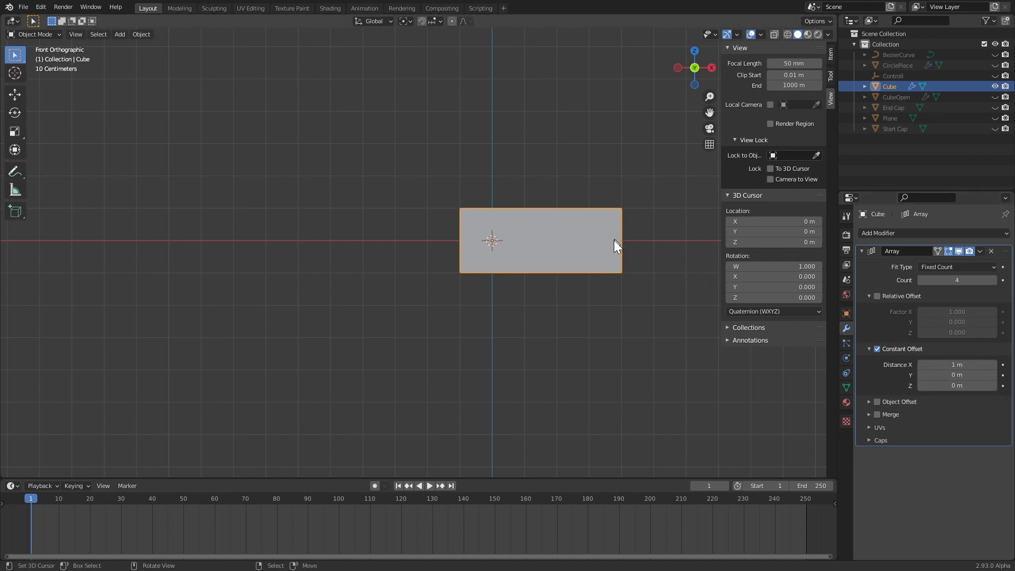
Switch the array back to Relative Offset and show the cube's transform and dimension values
left_click(876, 298)
left_click(877, 349)
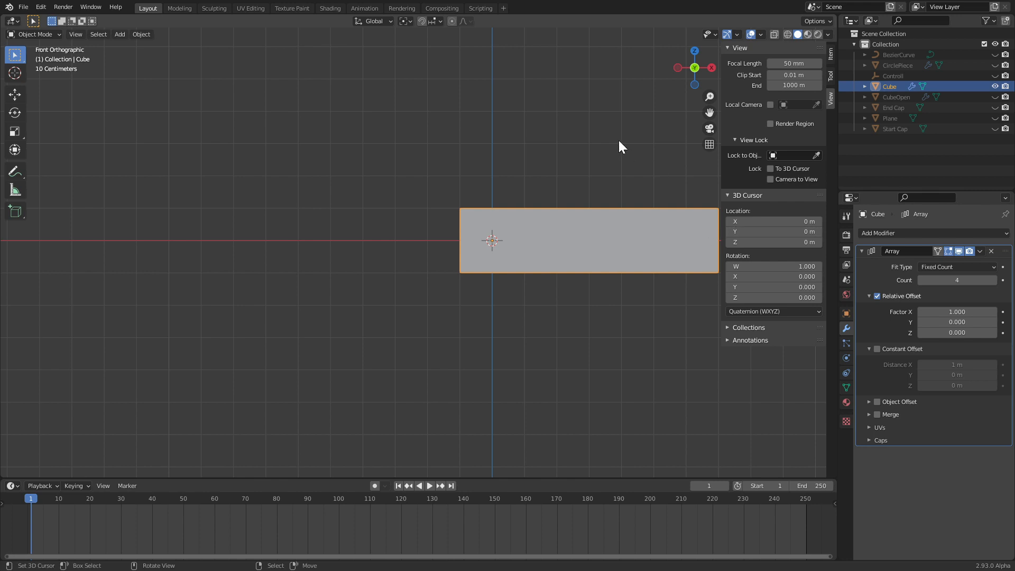
left_click(829, 62)
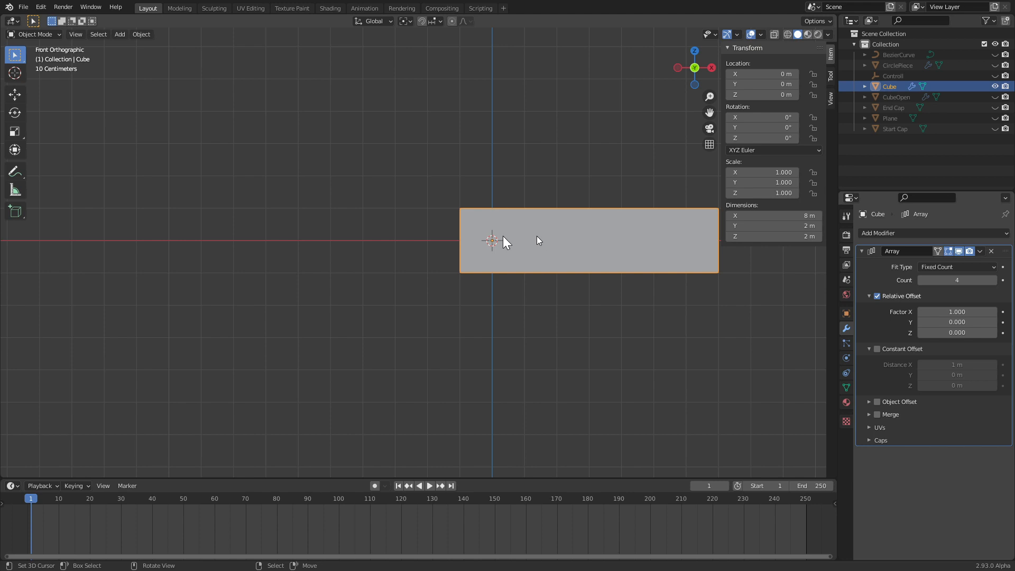
Switch the array to Constant Offset and scale the cube's mesh by 0.5 in Edit Mode, returning to Object Mode
left_click(877, 296)
left_click(877, 349)
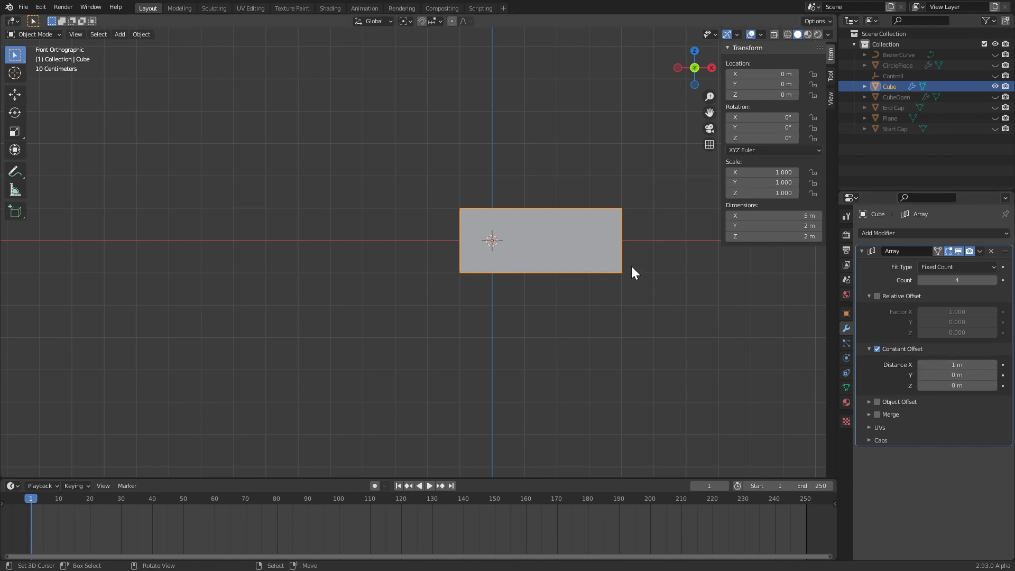
key("Tab")
type("s")
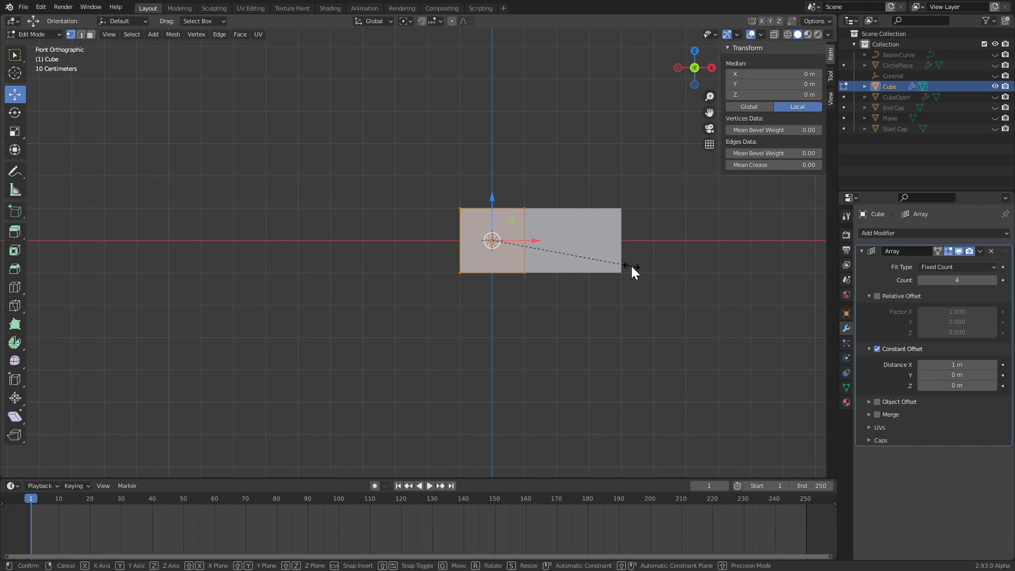
type("0.5")
key("Return")
key("Tab")
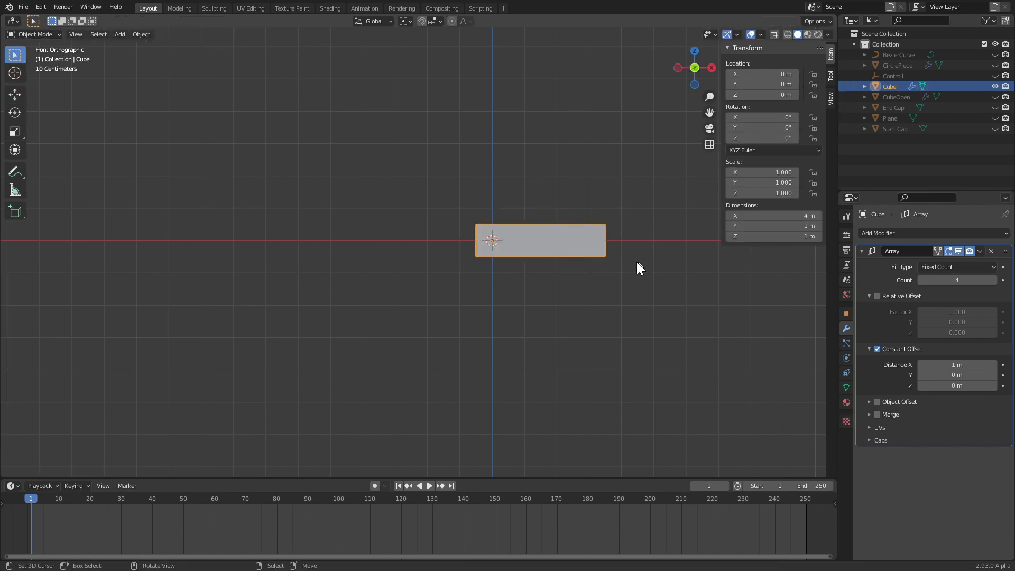
Toggle the array from Constant Offset to Relative Offset and back to compare the copy spacing
left_click(877, 296)
left_click(877, 349)
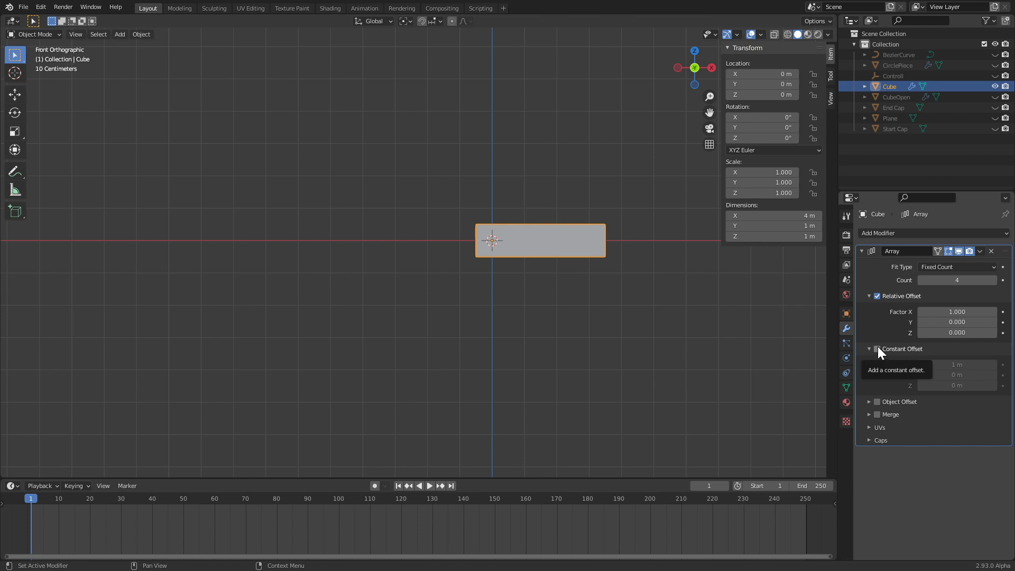
left_click(877, 349)
left_click(877, 295)
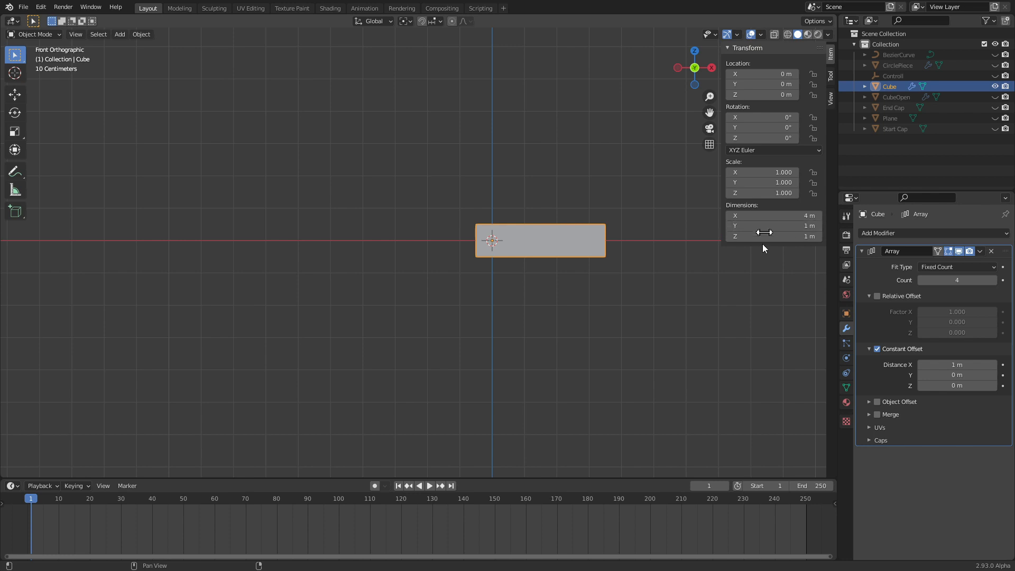
Change the constant offset distances to about X 1.26, Y 0.44 and Z 0.95 m, and disable Constant Offset
middle_click_drag(643, 315, 586, 331, "shift")
left_click_drag(957, 365, 977, 386)
left_click(877, 349)
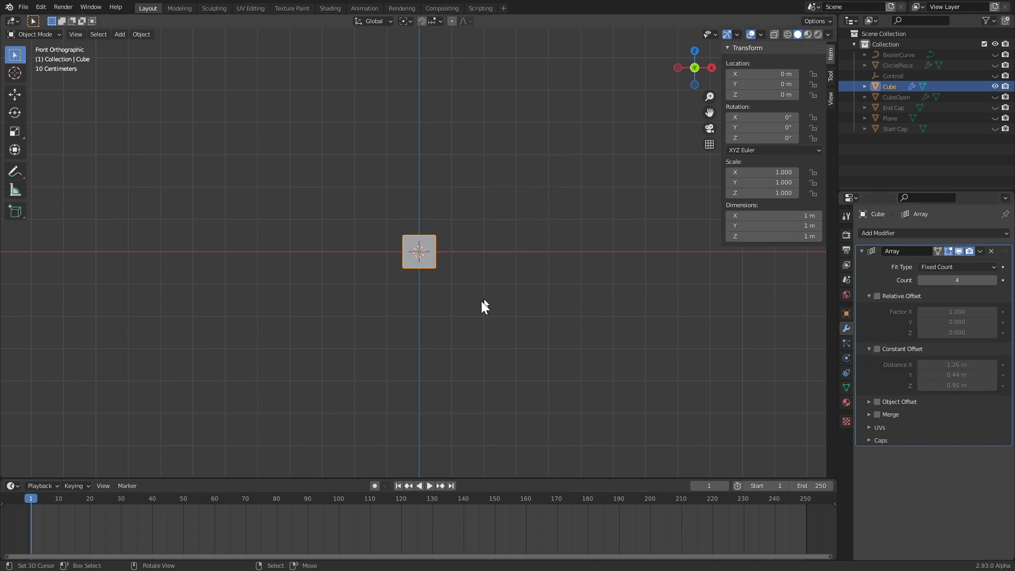
Collapse the relative and constant offset settings, expand Object Offset and enable it
scroll(487, 302, "up", 2)
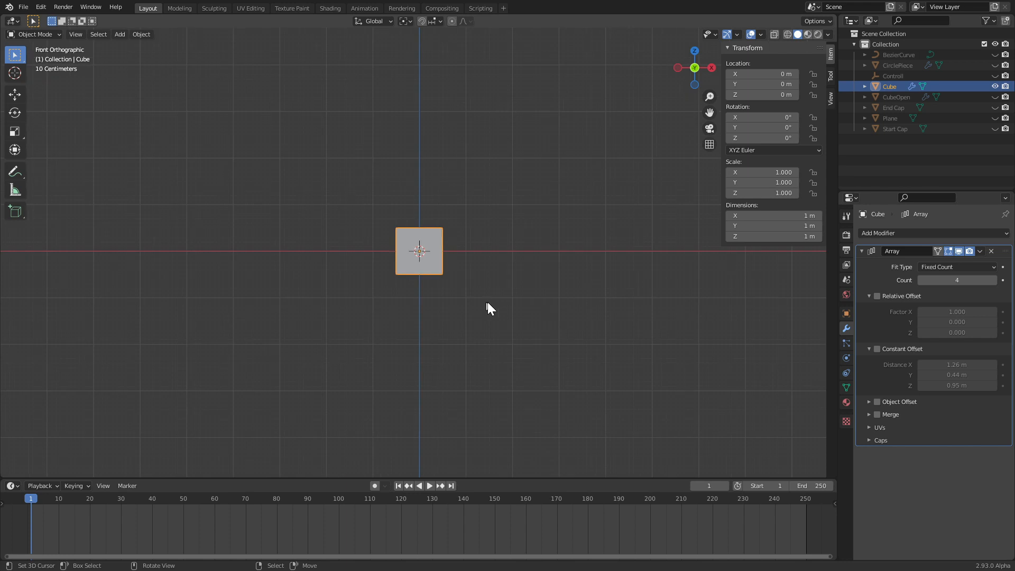
left_click(869, 297)
left_click(870, 309)
left_click(869, 321)
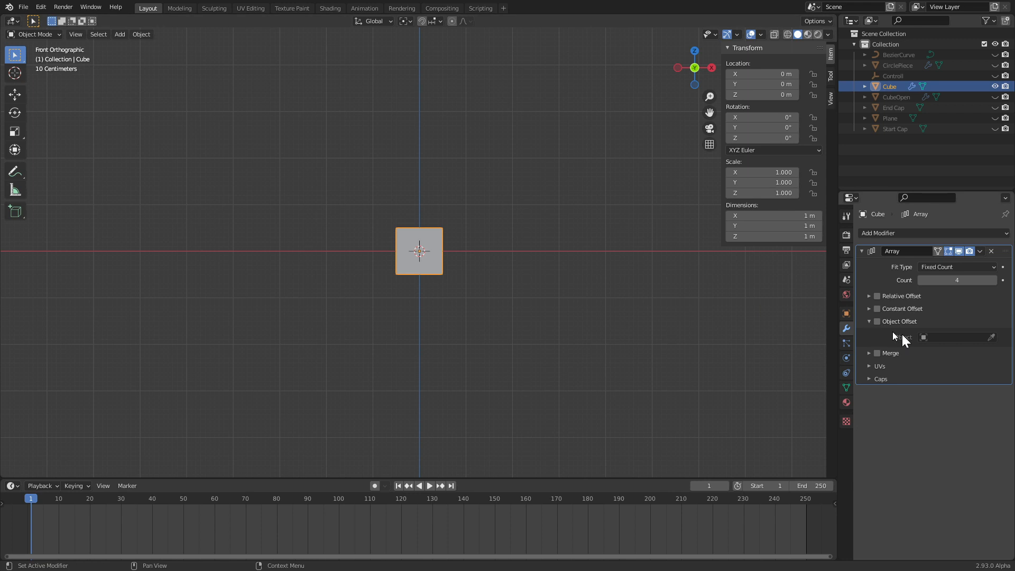
left_click(876, 322)
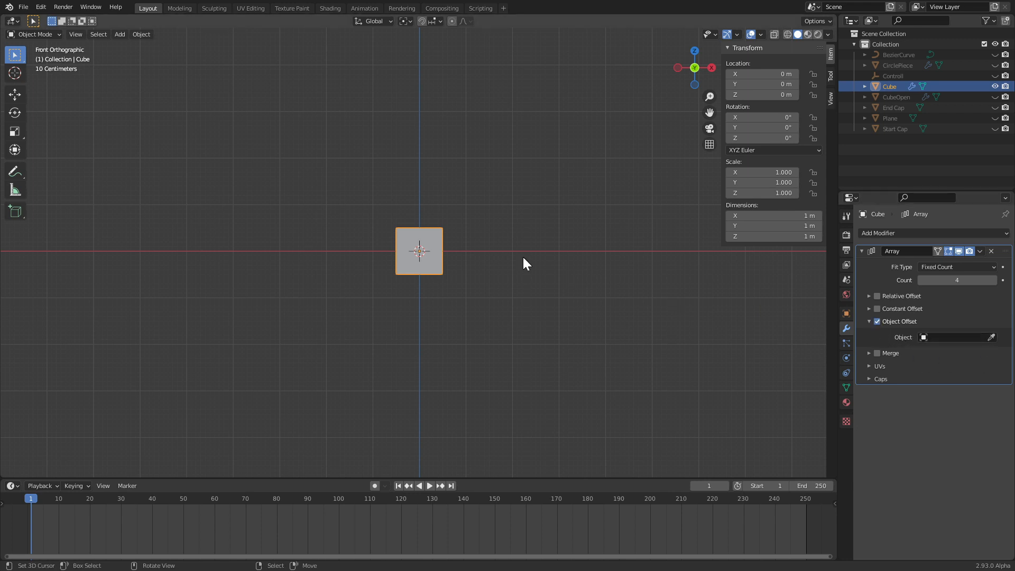
Add a Plain Axes empty at the world origin
key("shift+a")
mouse_move(505, 271)
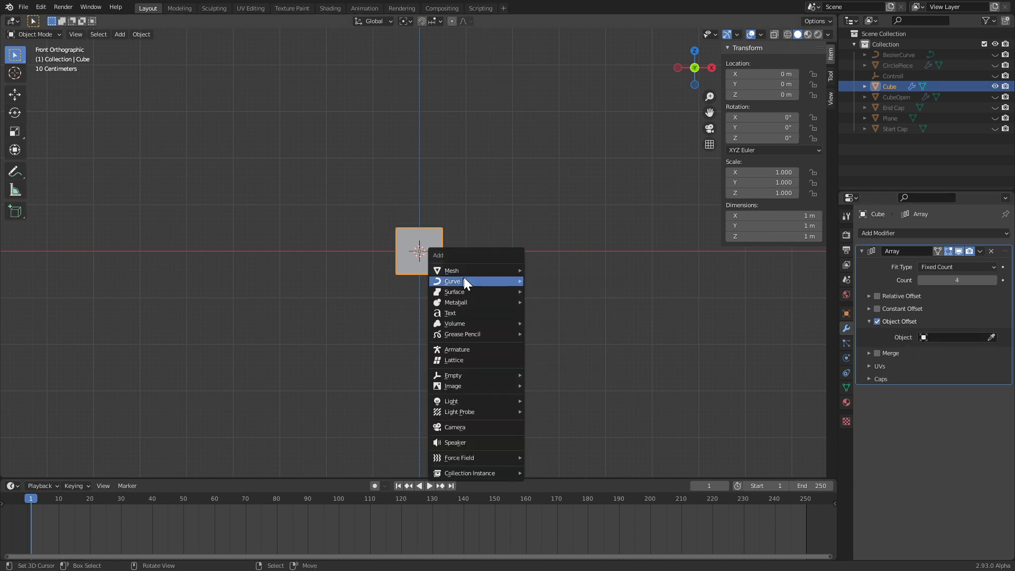
mouse_move(472, 375)
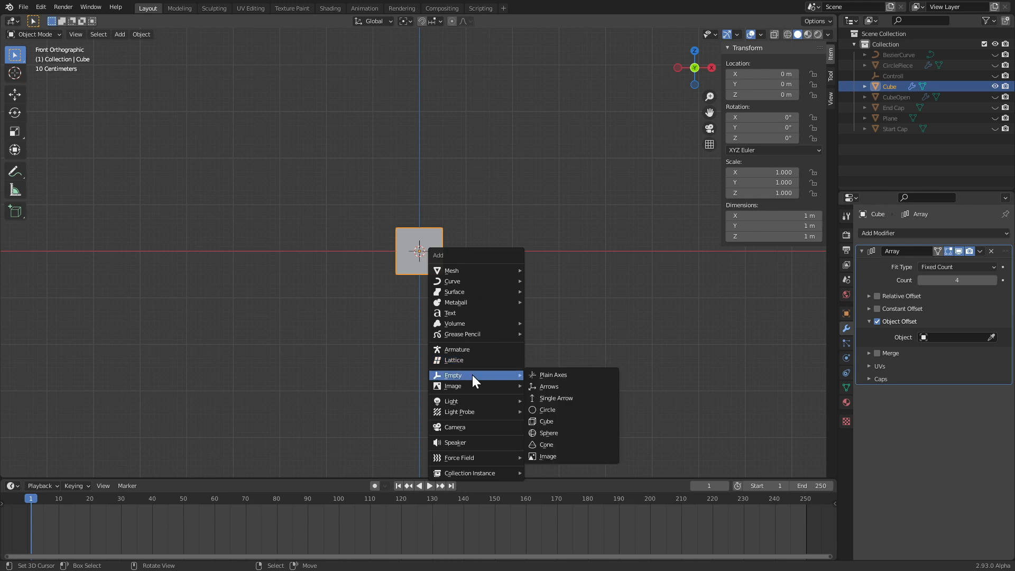
left_click(554, 375)
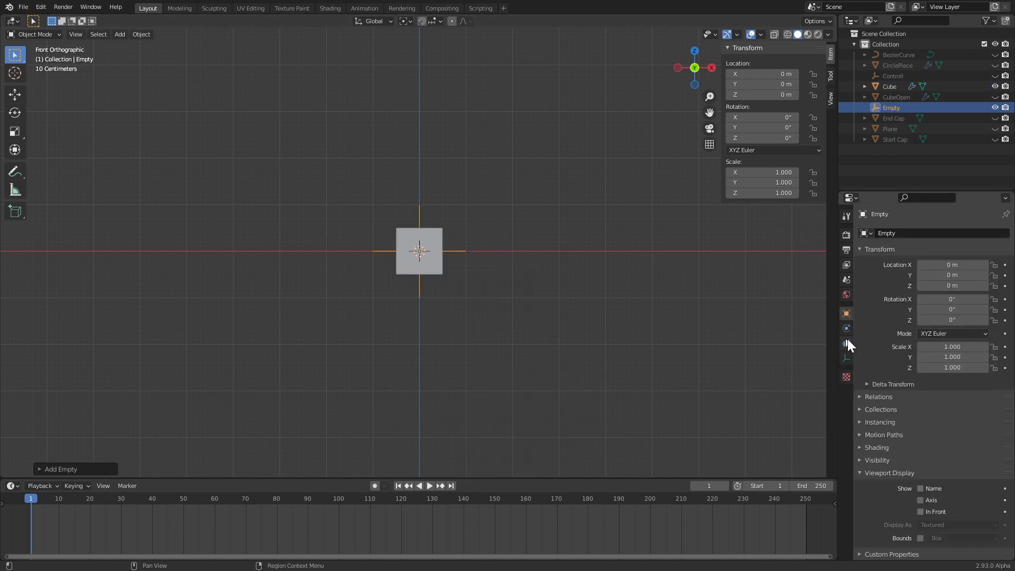
Select the cube and assign the Empty as its array's offset object
left_click(439, 247)
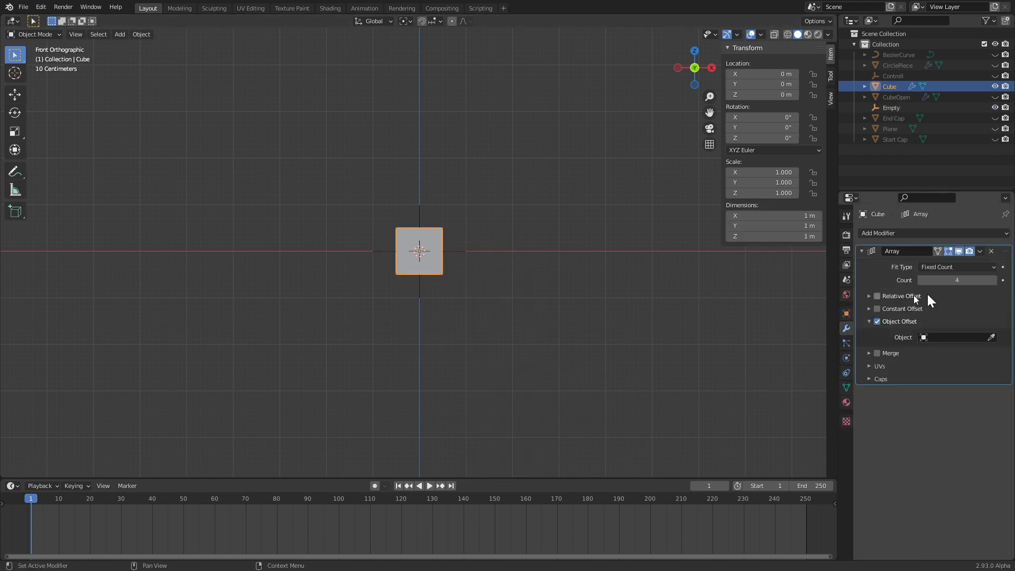
left_click(989, 337)
left_click(421, 209)
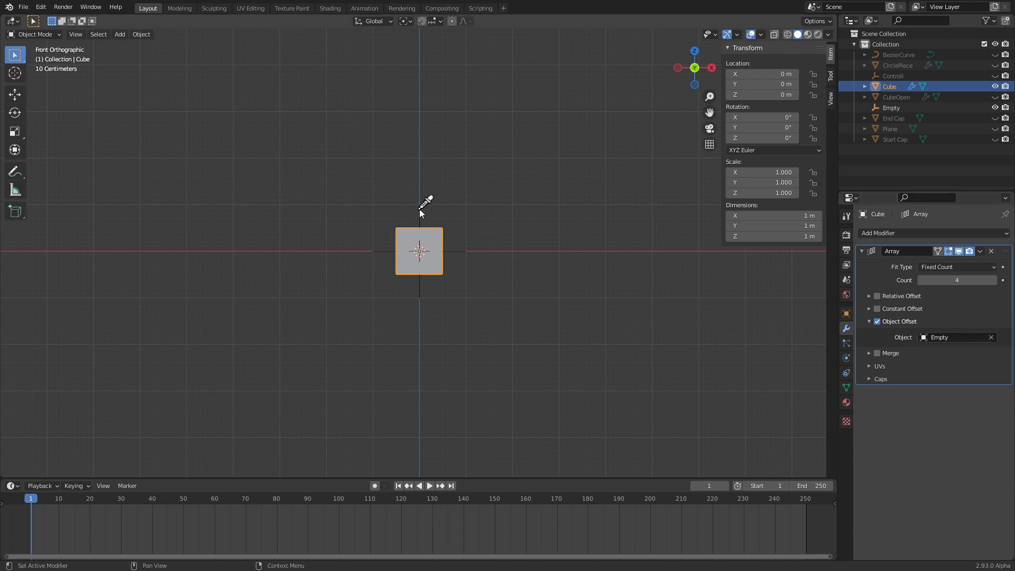
right_click(471, 252)
right_click(443, 242)
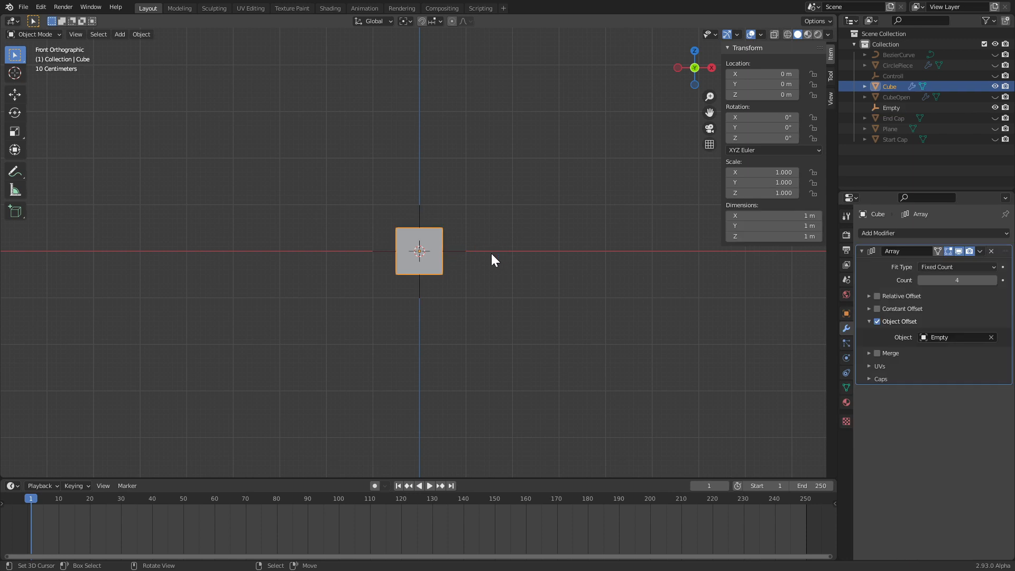
Set the Array modifier's count to 10
left_click(968, 280)
type("8")
key("Return")
Select the Empty and move it 1 m along the X axis
middle_click_drag(589, 266, 521, 274, "shift")
right_click(398, 262)
key("g")
key("x")
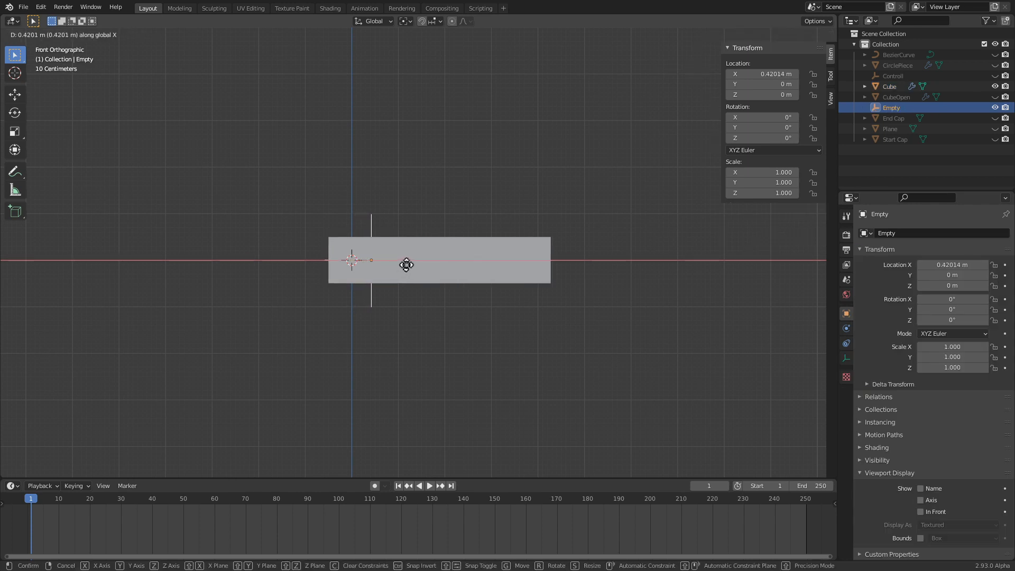
key("1")
key("Return")
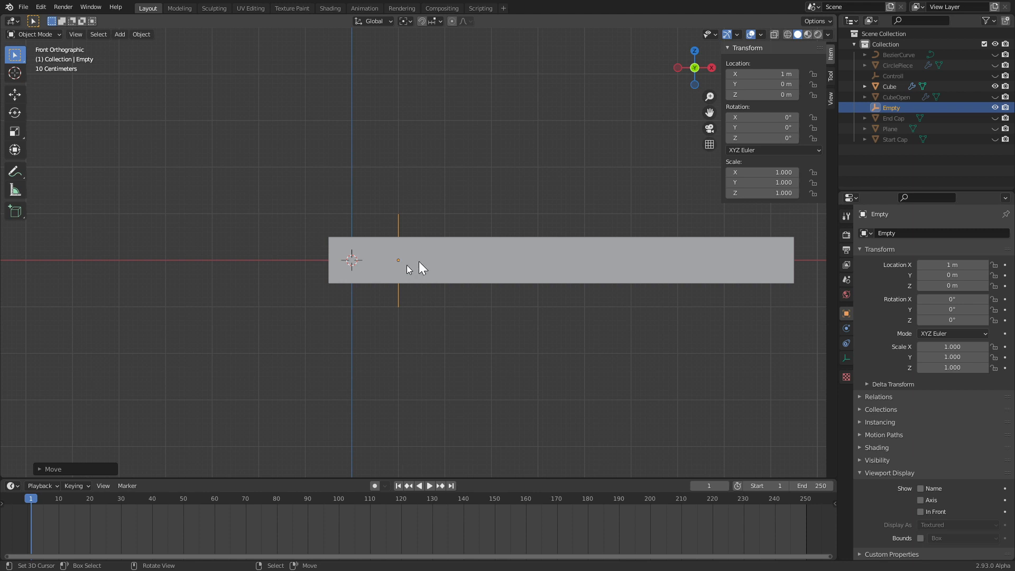
Switch the cube's array from Object Offset to Constant Offset, with distances of X 1 m, Y 0 m and Z 0 m
left_click(419, 261)
scroll(529, 272, "down", 5, "ctrl")
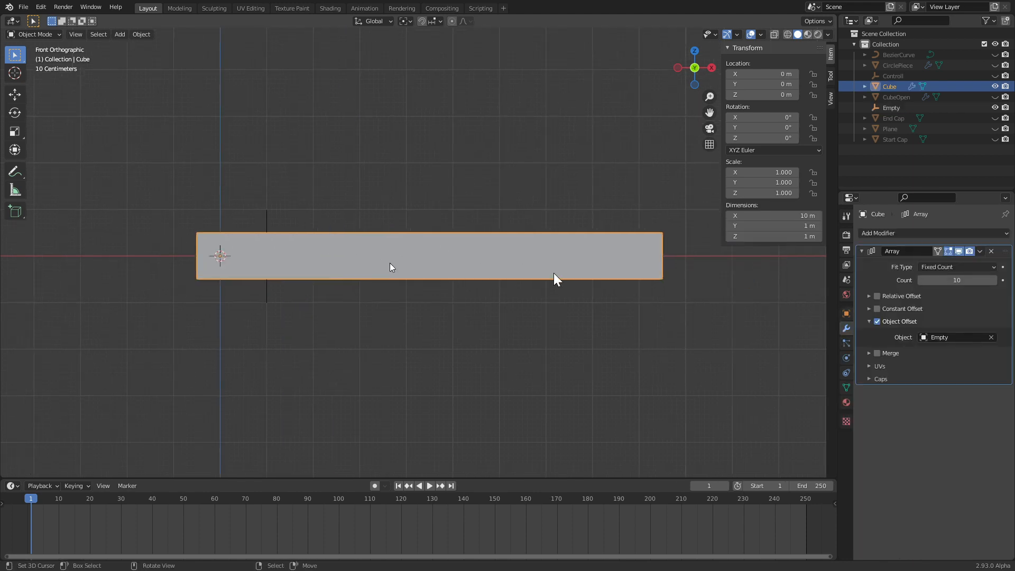
left_click(876, 321)
left_click(877, 308)
left_click(954, 335)
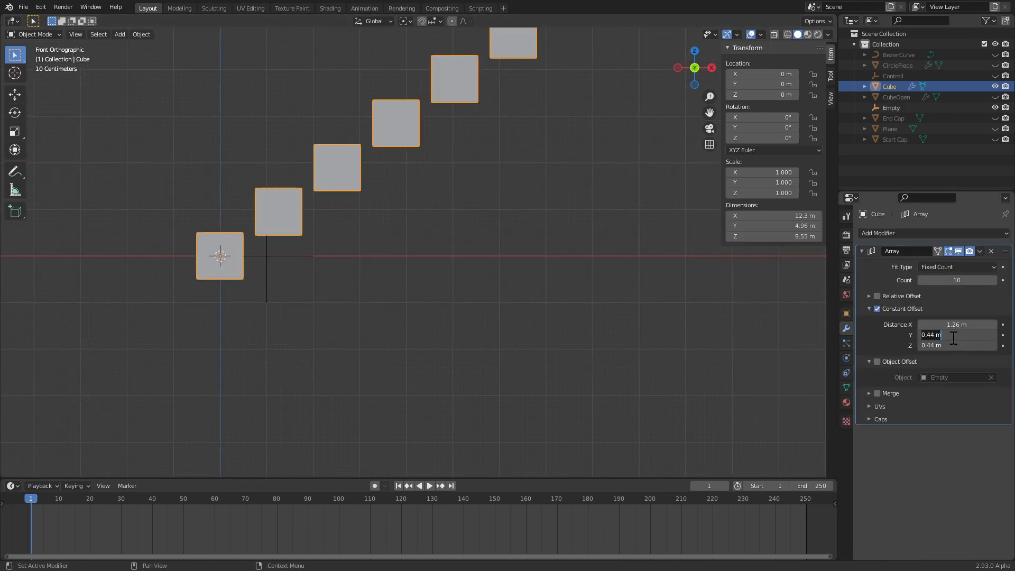
type("0")
key("Return")
left_click(954, 324)
type("1")
key("Return")
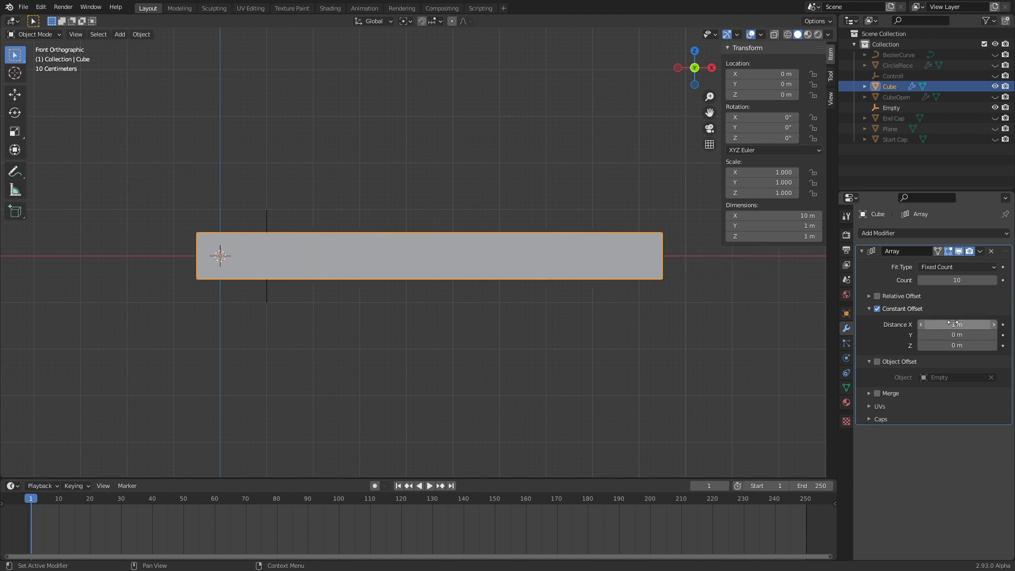
Switch the array back to Object Offset and compare the Empty's location with the cube's
left_click(877, 309)
left_click(877, 361)
left_click(270, 223)
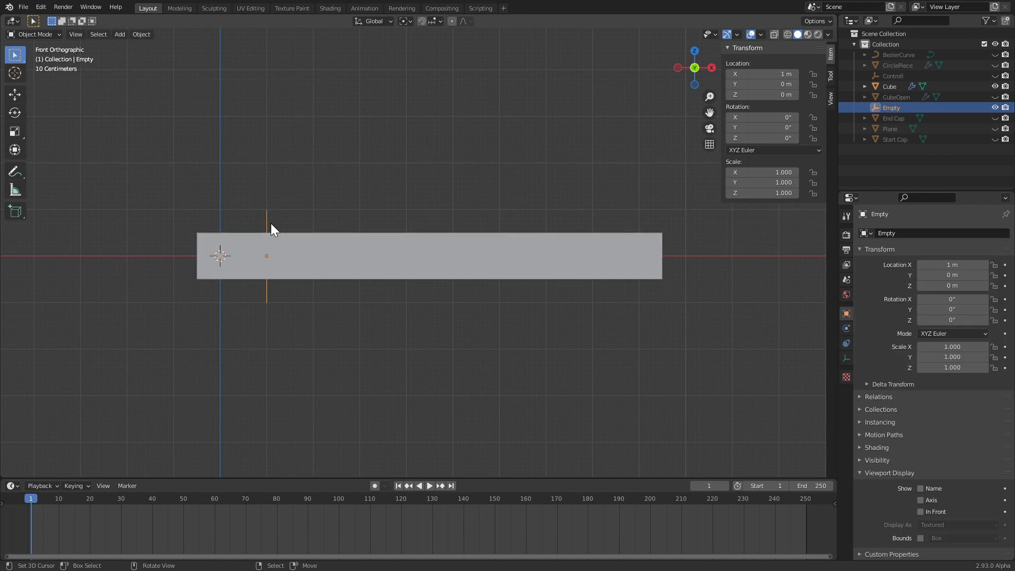
middle_click_drag(289, 273, 327, 266, "shift")
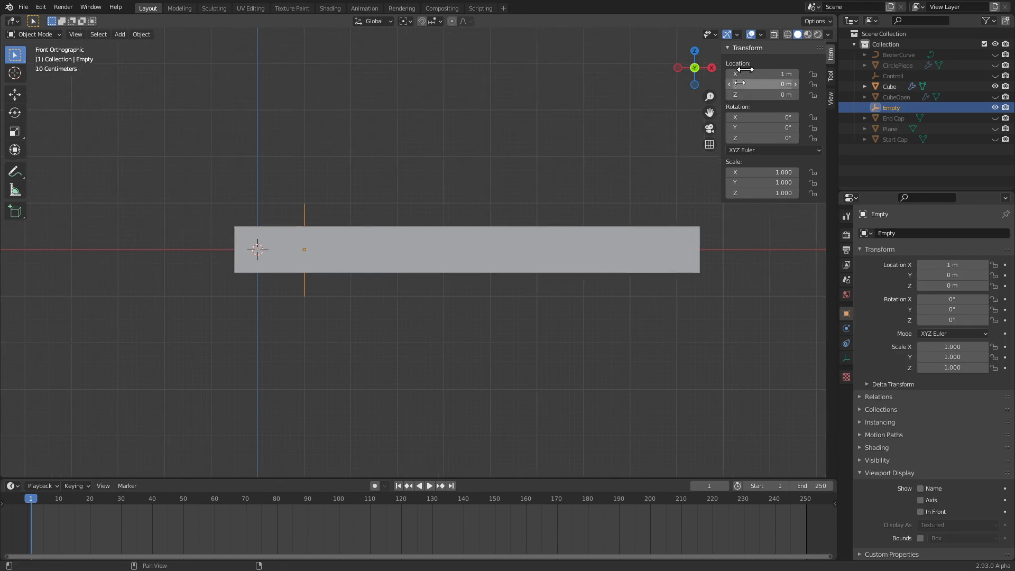
left_click(407, 241)
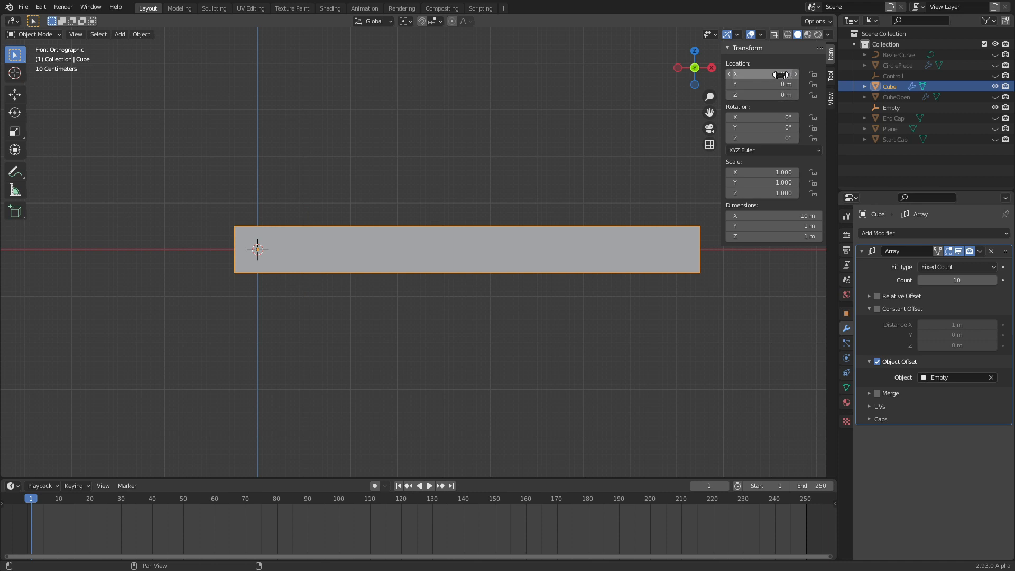
Scale the Empty down uniformly to about 0.785 and compare its scale with the cube's
left_click(309, 210)
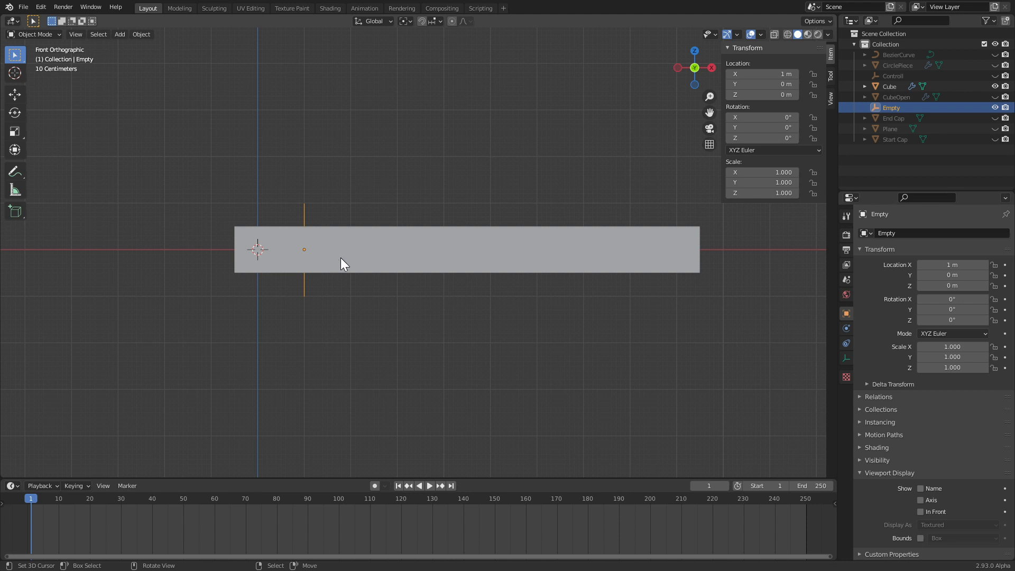
key("s")
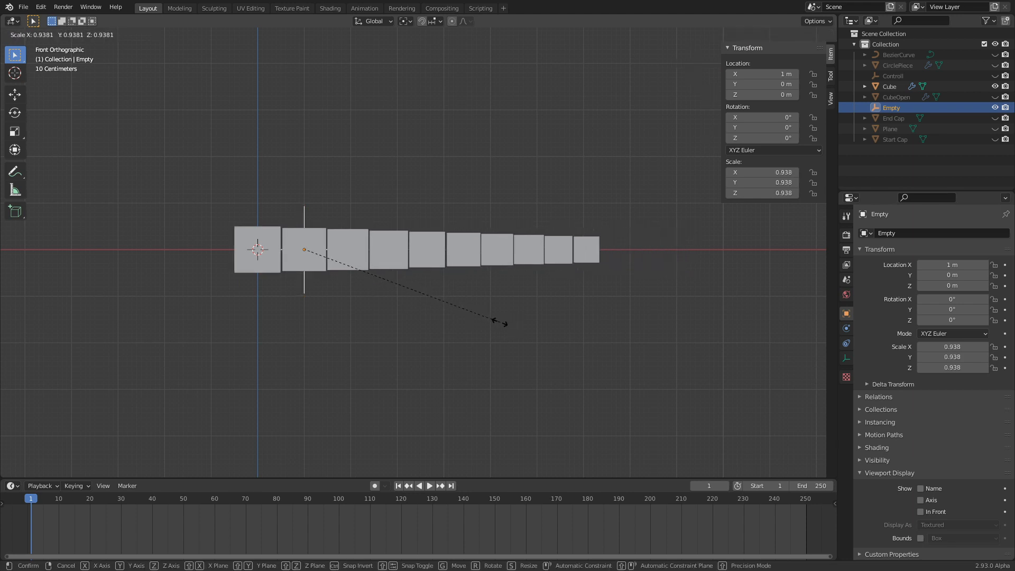
left_click(465, 316)
scroll(301, 298, "up", 4)
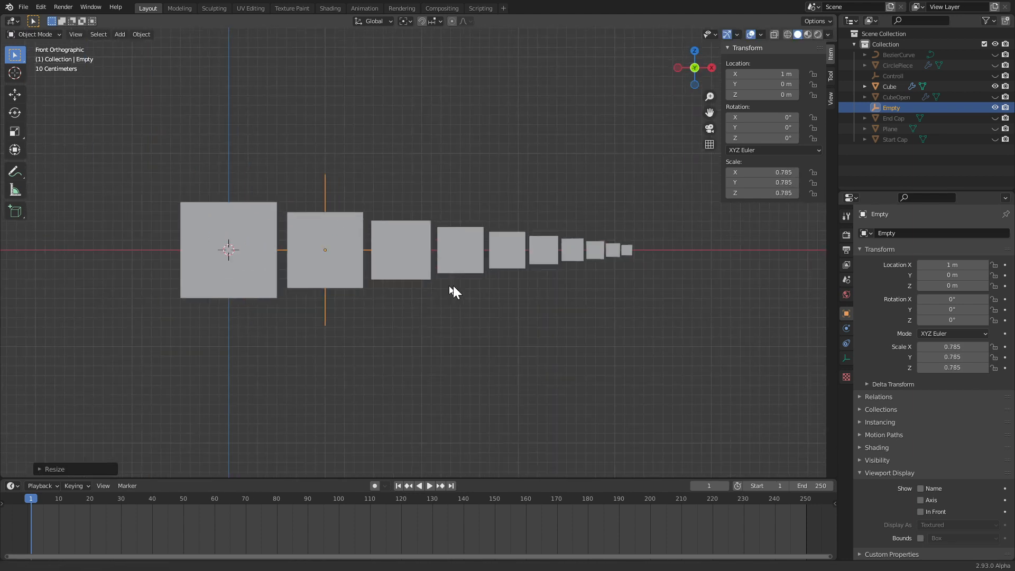
middle_click_drag(449, 285, 453, 285, "shift")
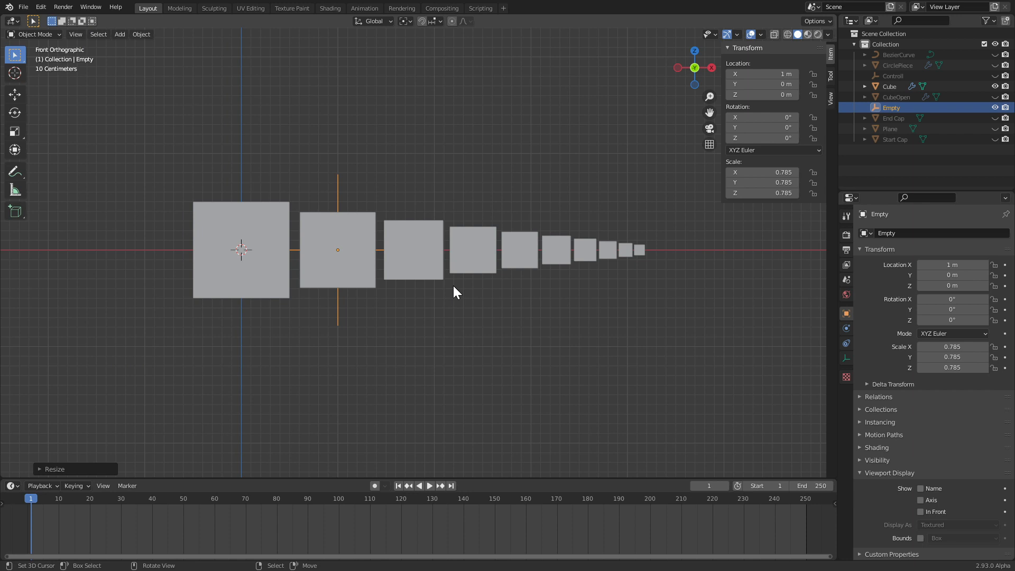
left_click(442, 235)
left_click(336, 191)
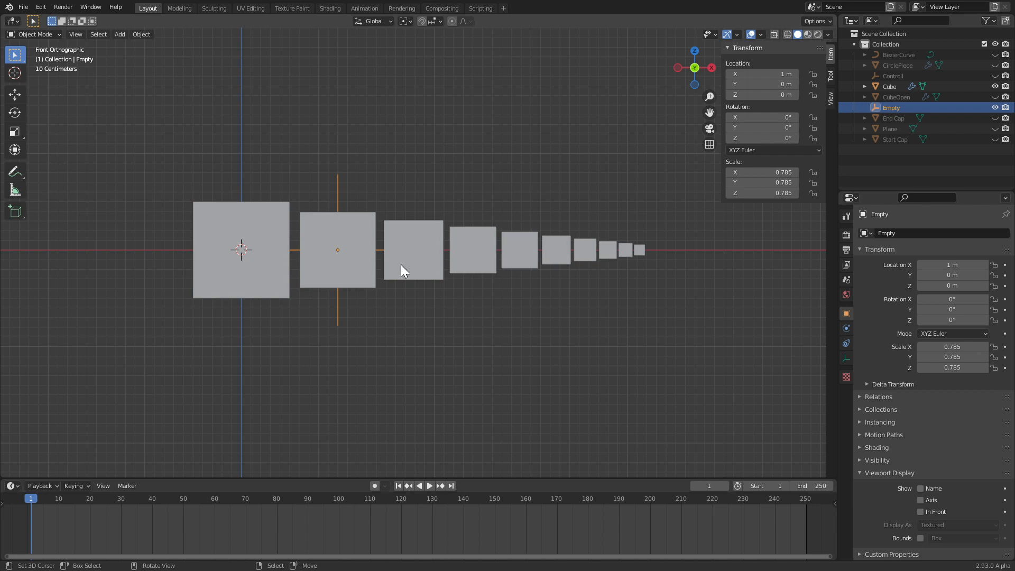
Move the Empty along X to about 0.852 m and scale it down uniformly to about 0.734
key("g")
key("x")
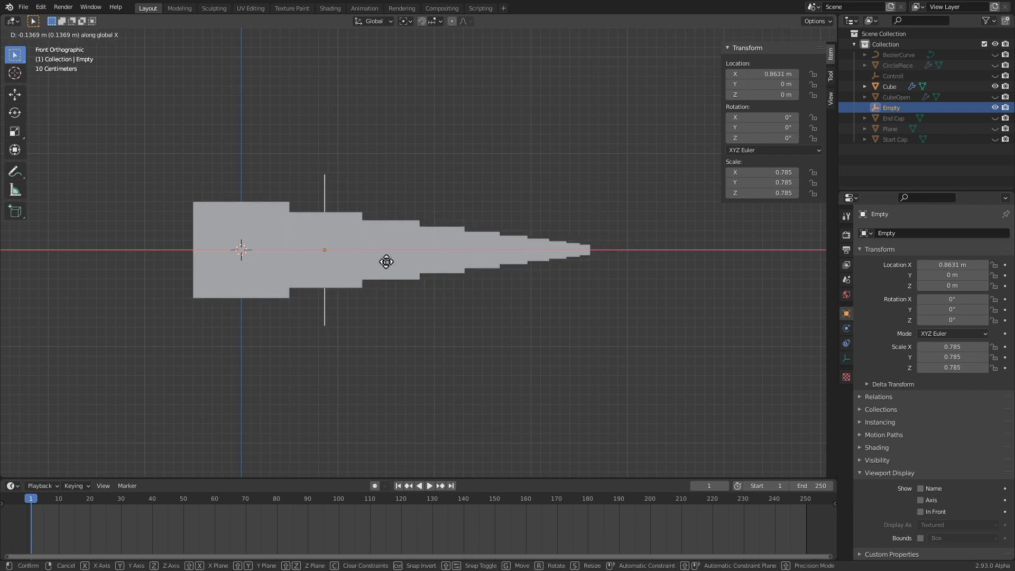
left_click(388, 268)
key("s")
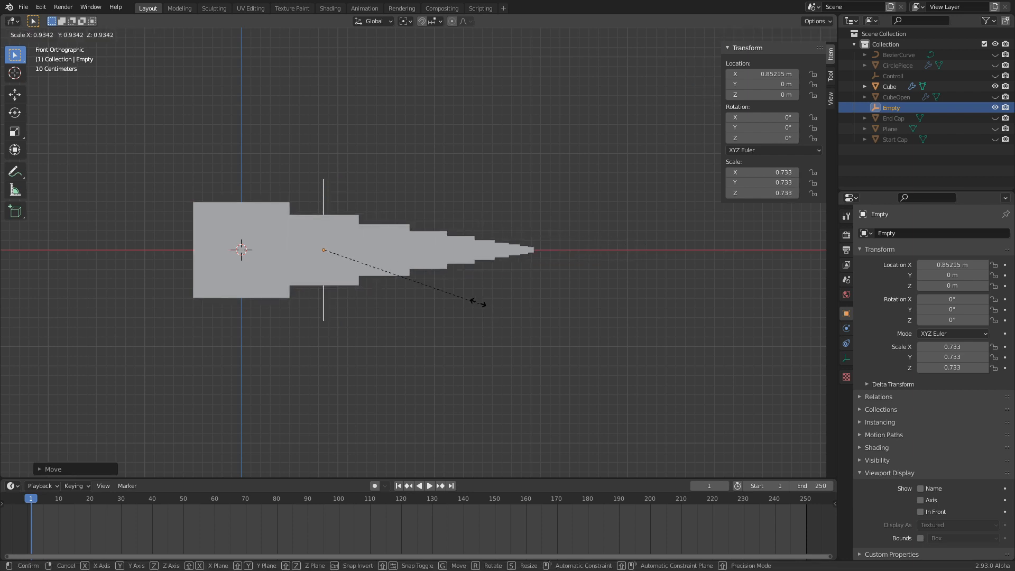
left_click(483, 294)
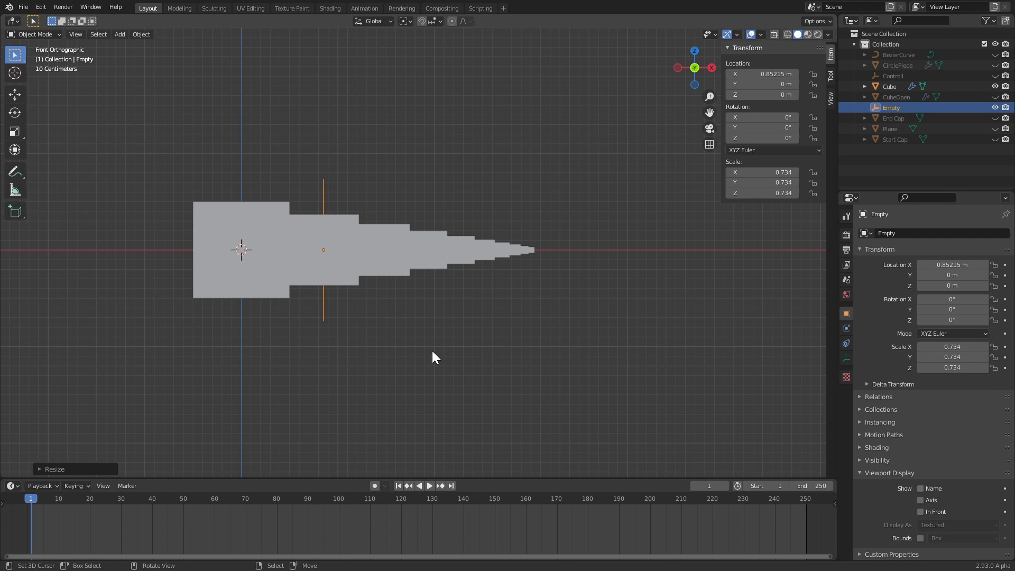
Trackball-rotate the Empty to about X 41.4°, Y -13.9°, Z 35.7° and raise the cube's array count to 35
key("r")
key("r")
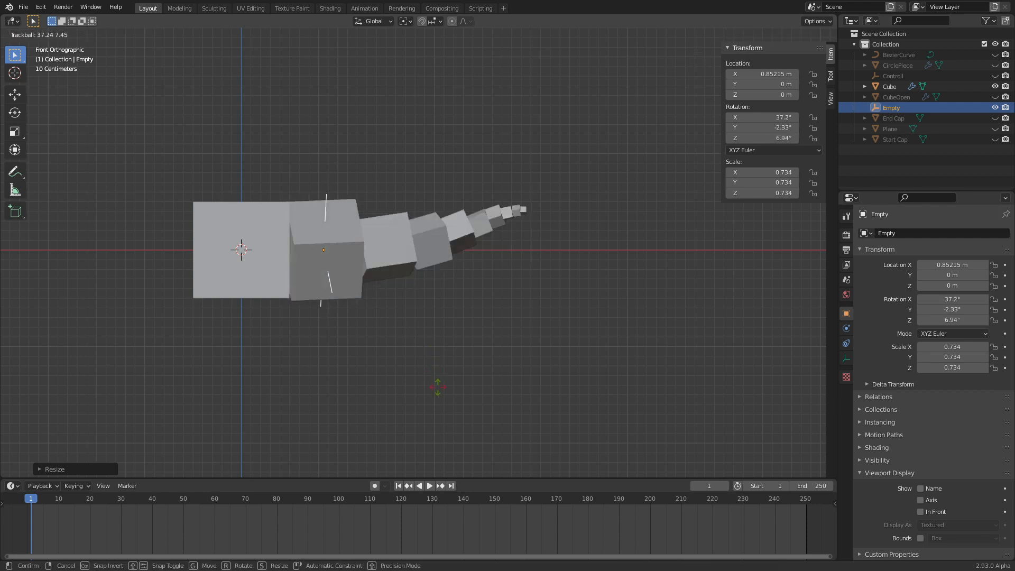
left_click(467, 394)
left_click(396, 270)
mouse_move(958, 282)
left_mouse_down()
mouse_move(993, 283)
mouse_move(976, 280)
left_mouse_up()
Select the Empty again and scale it up uniformly to about 0.918
middle_click_drag(570, 278, 490, 268)
scroll(490, 269, "down", 4)
middle_click_drag(531, 301, 365, 378)
left_click(363, 376)
key("s")
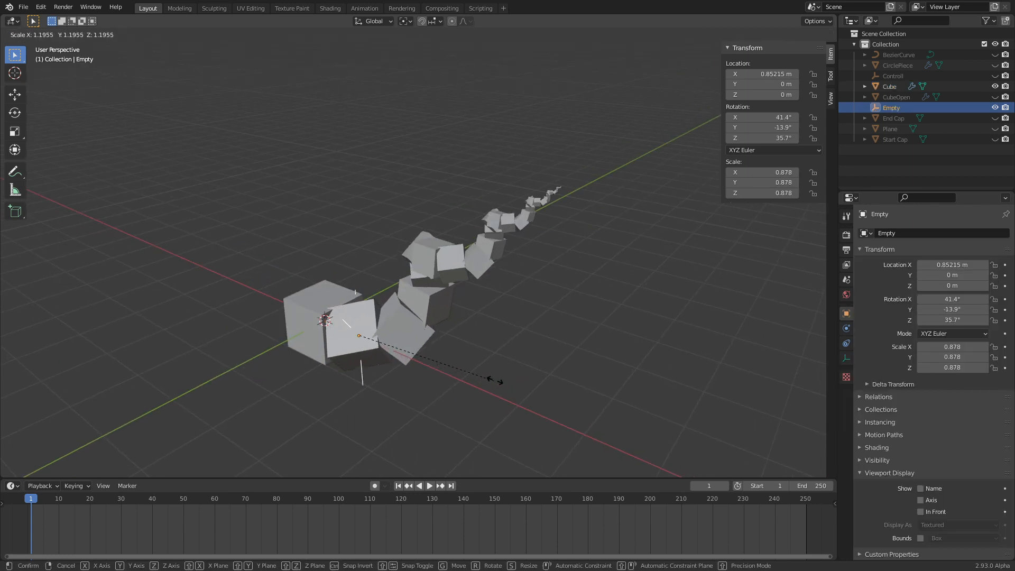
left_click(461, 380)
middle_click_drag(461, 379, 506, 355)
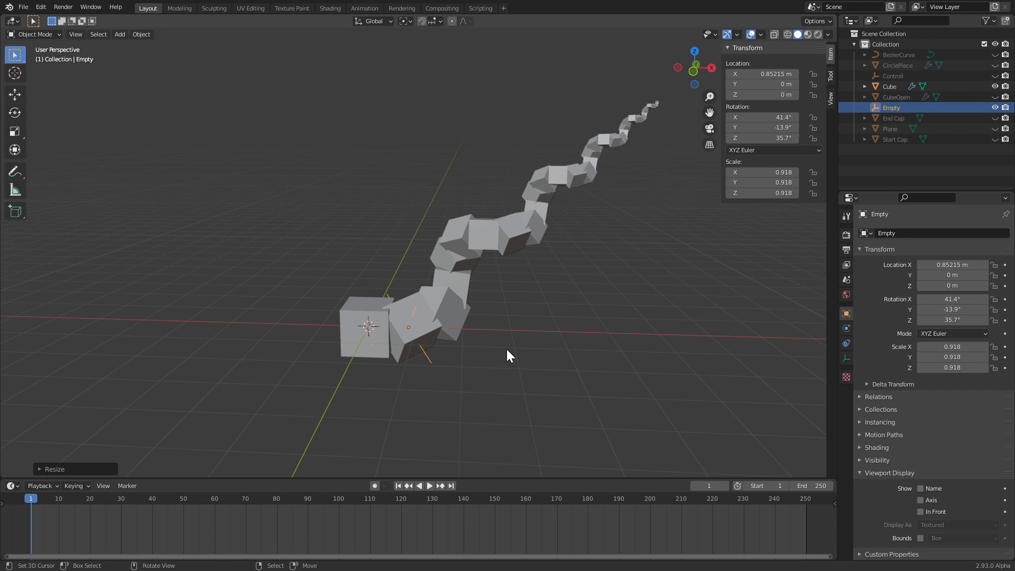
Clear the Empty's rotation and rotate it to about X -3.03°, Y 22.6°, Z -5.51° so the copies curl into a spiral
key("r")
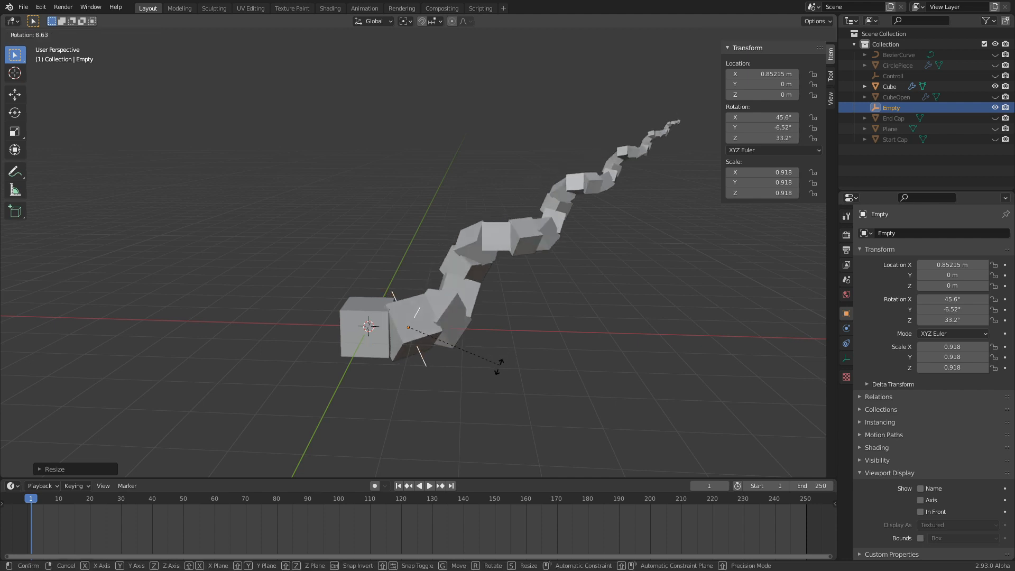
key("Escape")
key("alt+r")
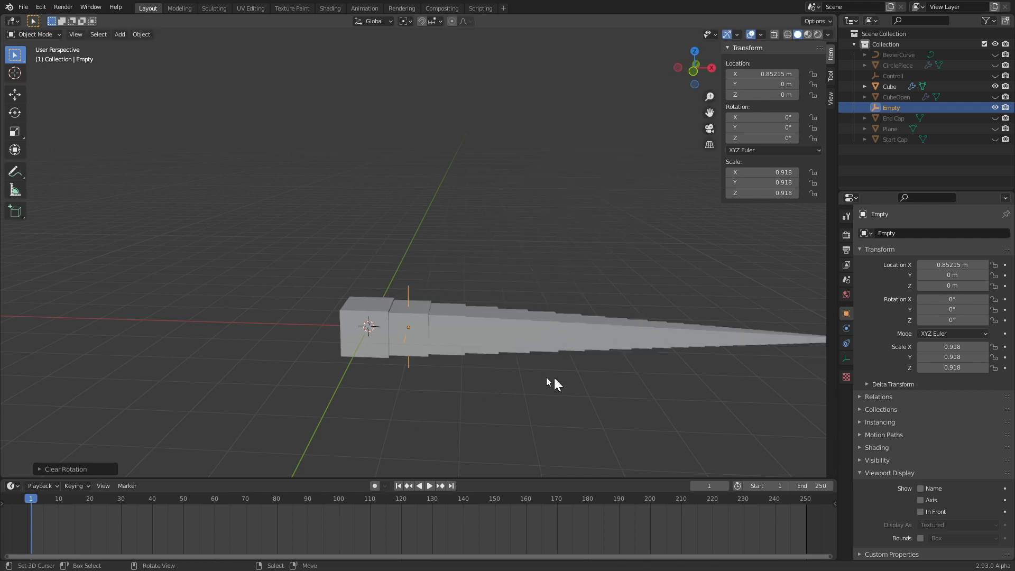
key("r")
left_click(518, 432)
middle_click_drag(508, 426, 487, 356)
Select the arrayed cube in front view and delete it
left_click(487, 356)
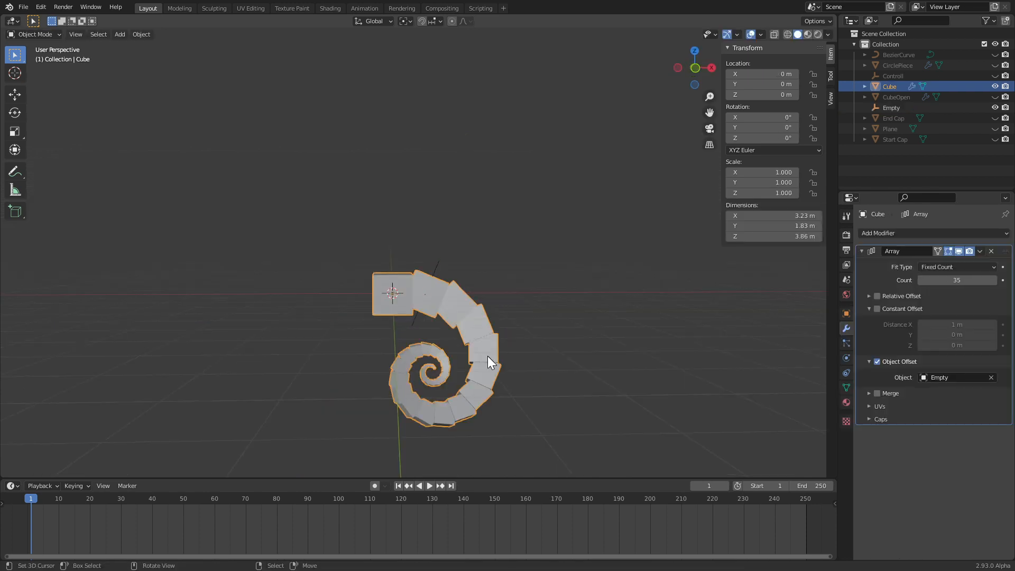
left_click(443, 268, "shift")
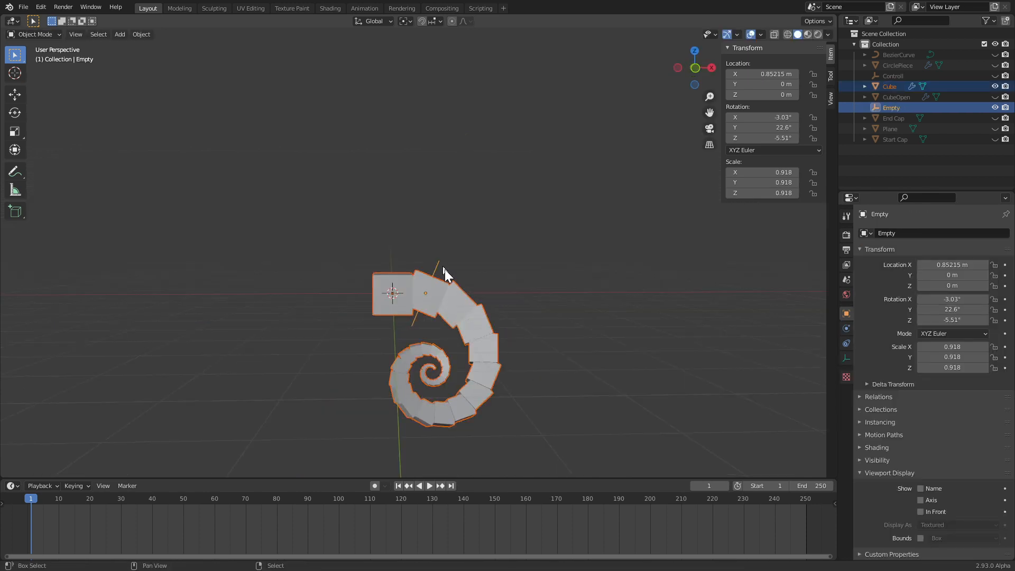
key("KP_1")
left_click(464, 303)
key("x")
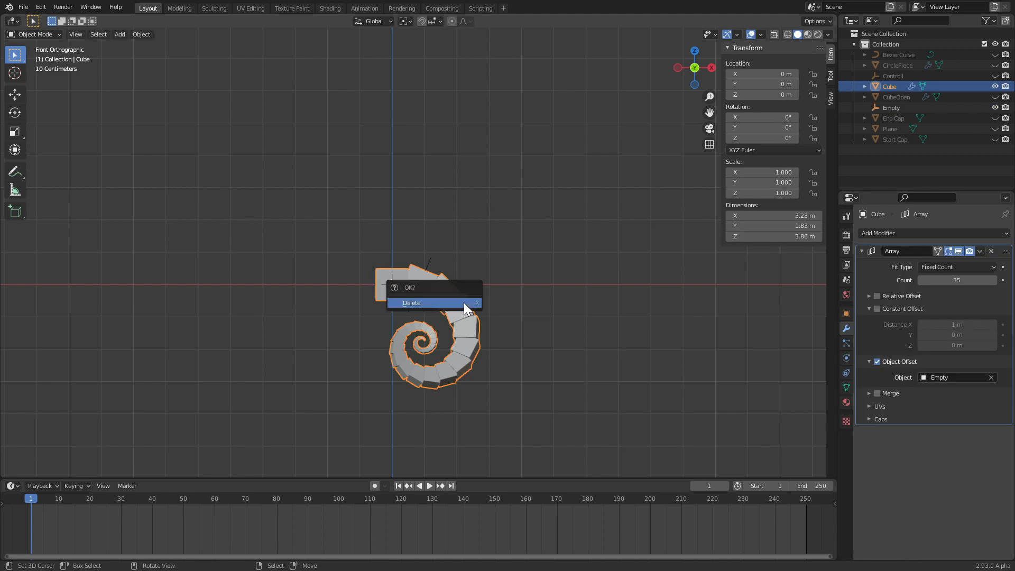
left_click(464, 303)
Select the Empty and clear its location and rotation
left_click(433, 267)
key("alt+g")
key("alt+r")
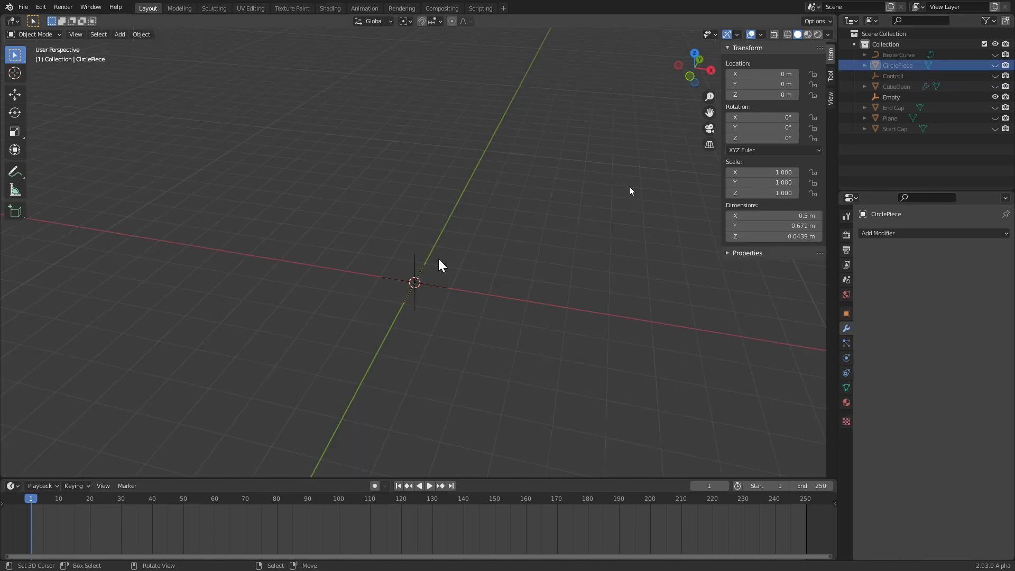
Add a mesh circle at the origin in top view and set its vertices to 36
key("KP_7")
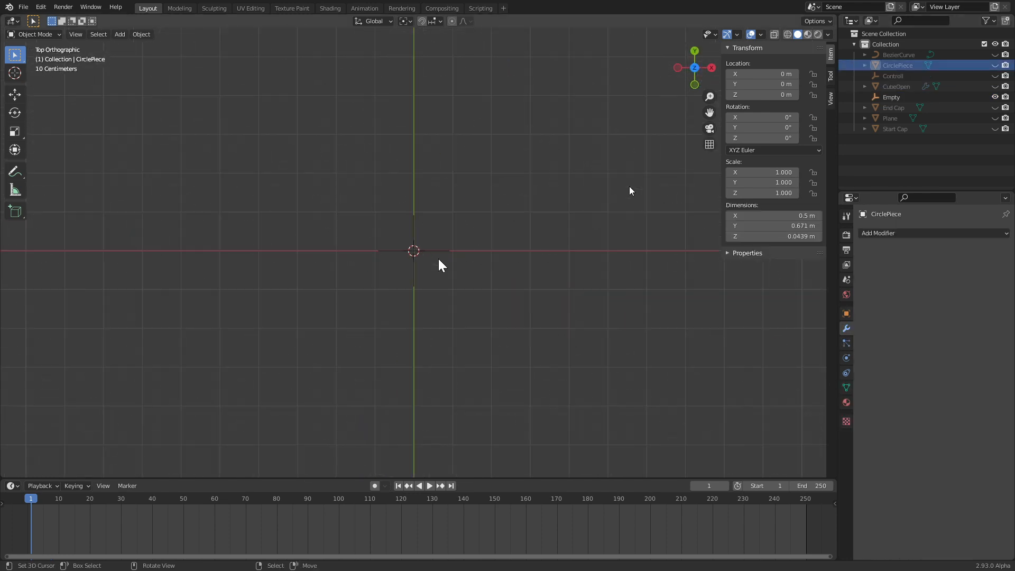
key("shift+a")
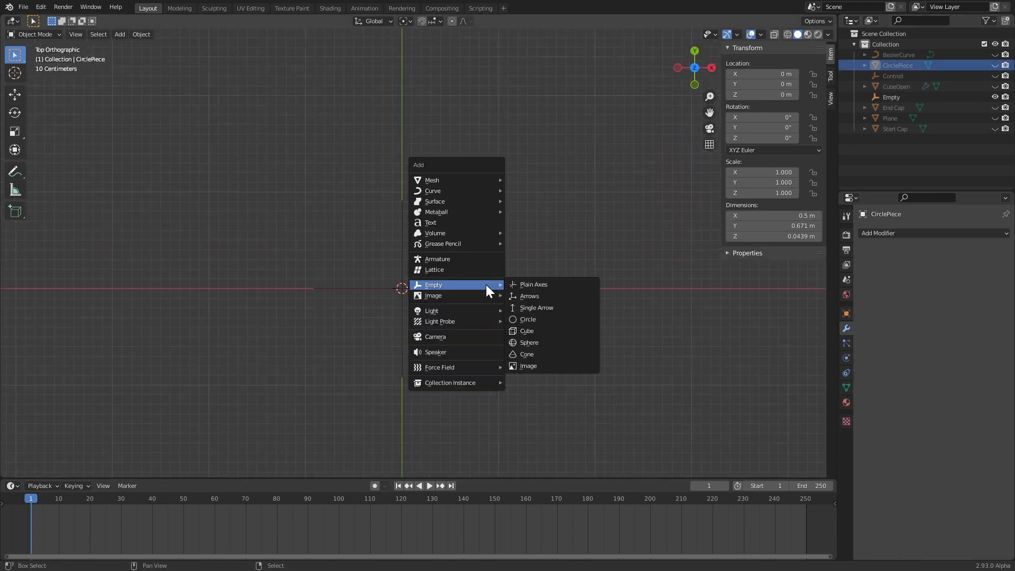
mouse_move(469, 186)
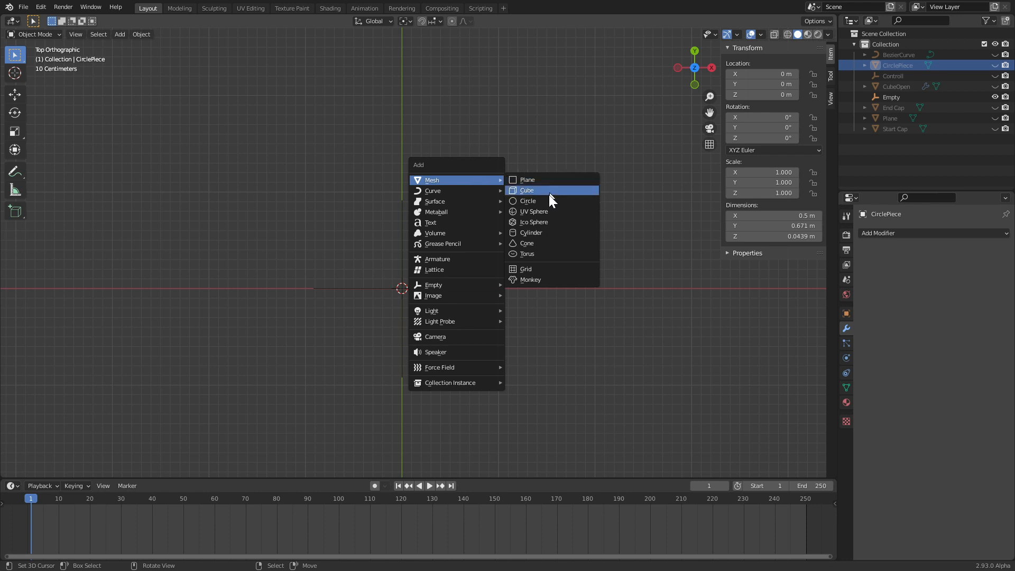
left_click(548, 201)
left_click(59, 469)
left_click(134, 352)
type("36")
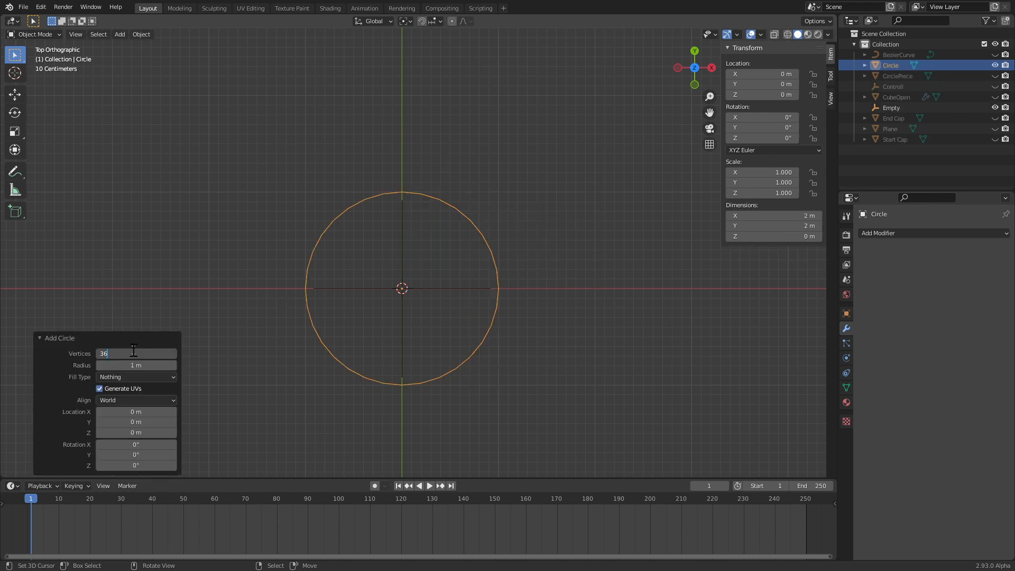
key("Return")
Edit the circle and delete all its vertices except the four from the topmost one clockwise
key("Tab")
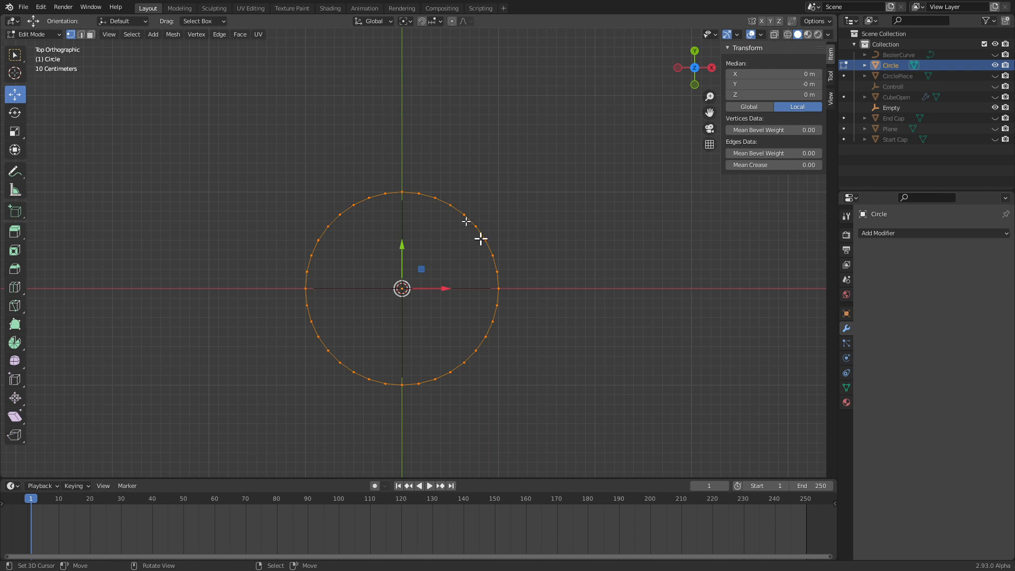
key("b")
mouse_move(289, 146)
left_mouse_down()
mouse_move(358, 376)
mouse_move(284, 274)
mouse_move(285, 233)
left_mouse_up()
key("b")
left_click_drag(284, 168, 316, 217)
left_click_drag(283, 166, 393, 416)
key("b")
left_click_drag(634, 222, 261, 419)
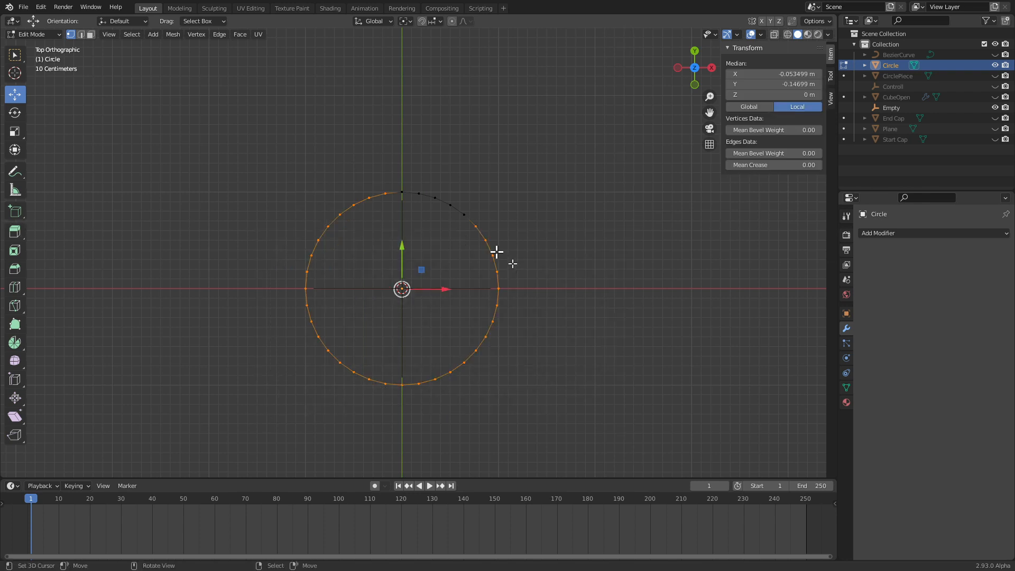
left_click(469, 211, "shift")
key("x")
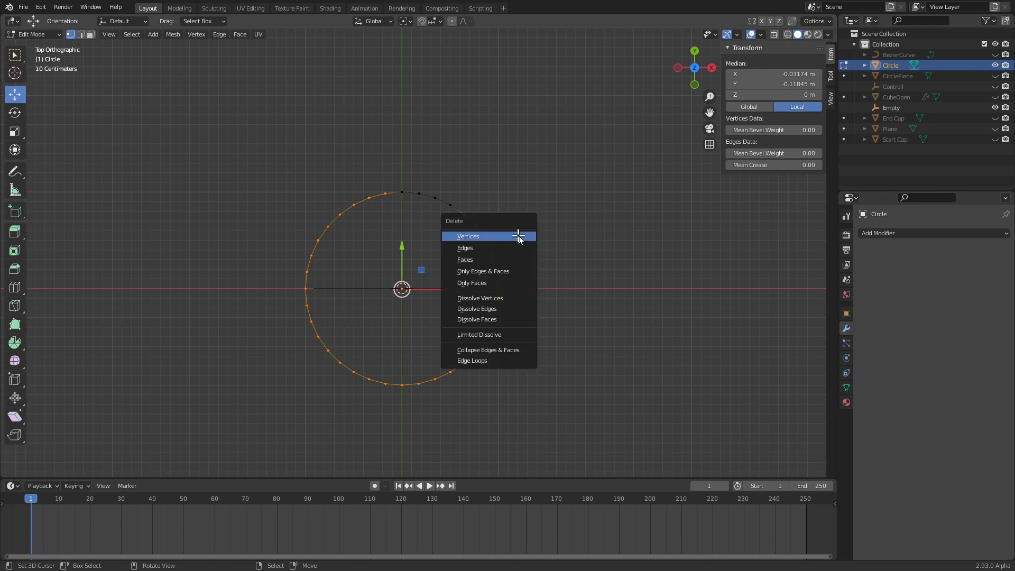
left_click(517, 238)
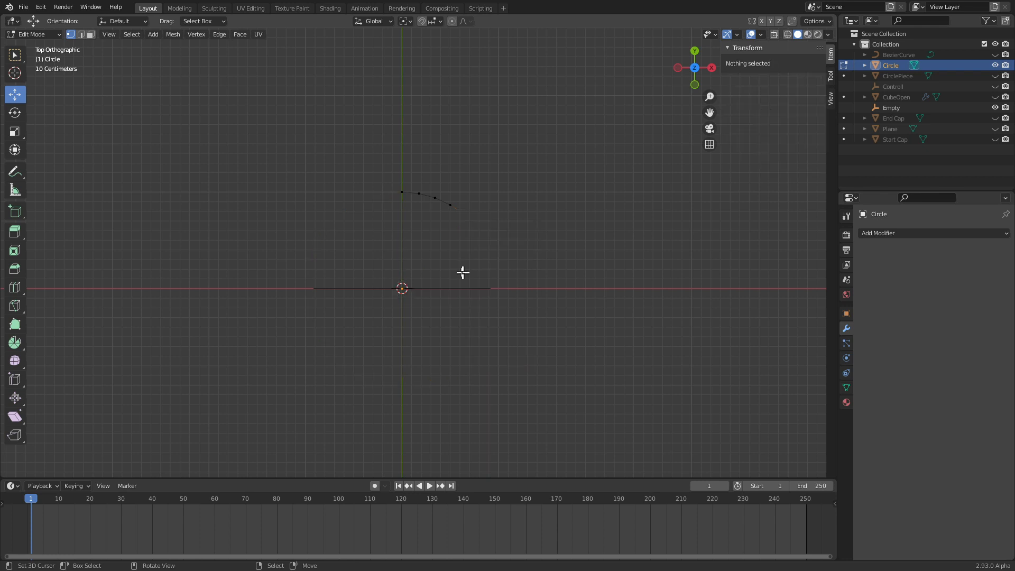
Extrude the remaining arc in place, scale the new edges to about 0.933 towards the origin, and return to Object Mode
left_click(445, 203, "alt")
scroll(487, 233, "up", 3)
key("e")
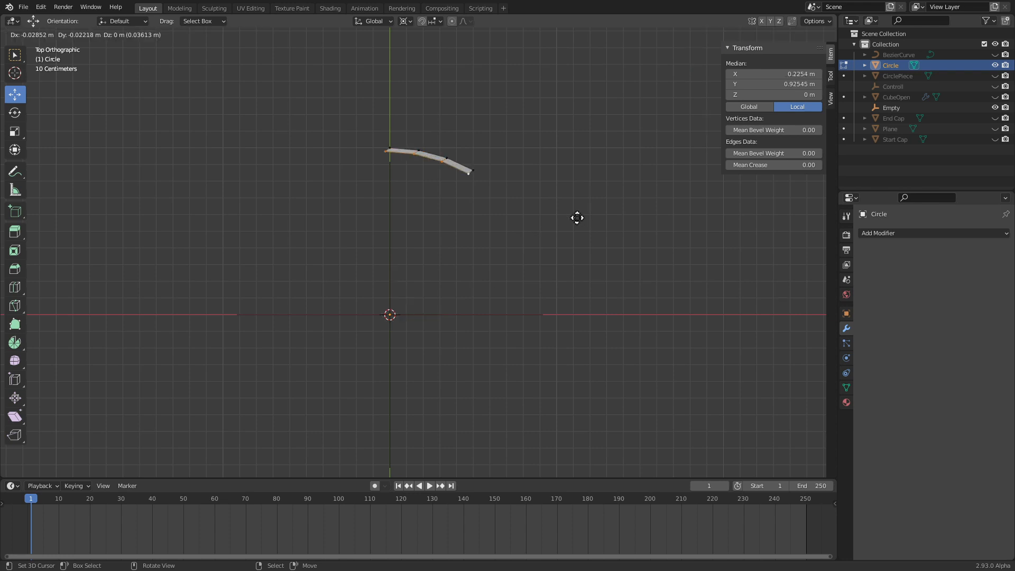
right_click(577, 218)
key("s")
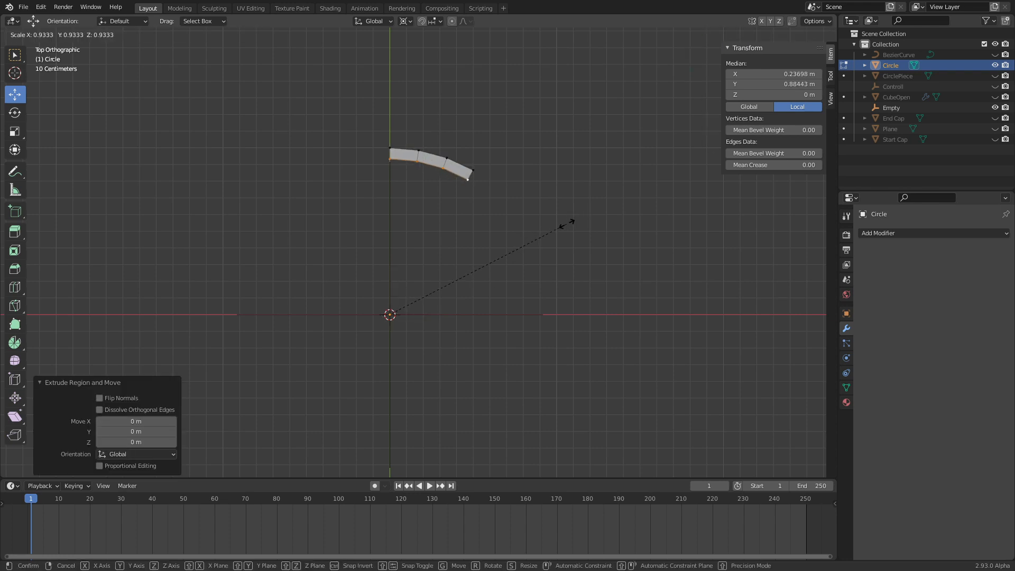
left_click(566, 222)
middle_click_drag(466, 160, 446, 179, "shift")
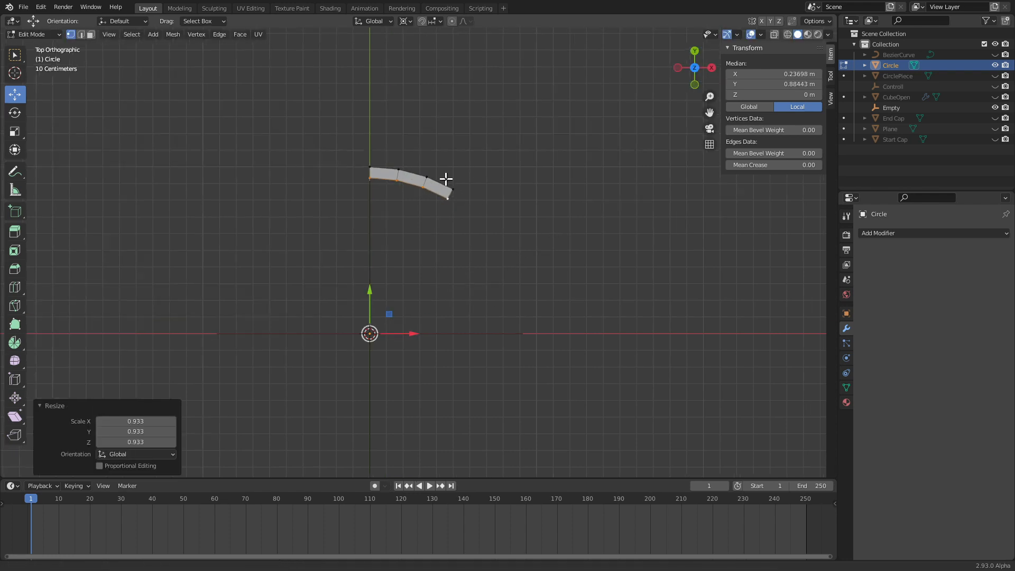
key("Tab")
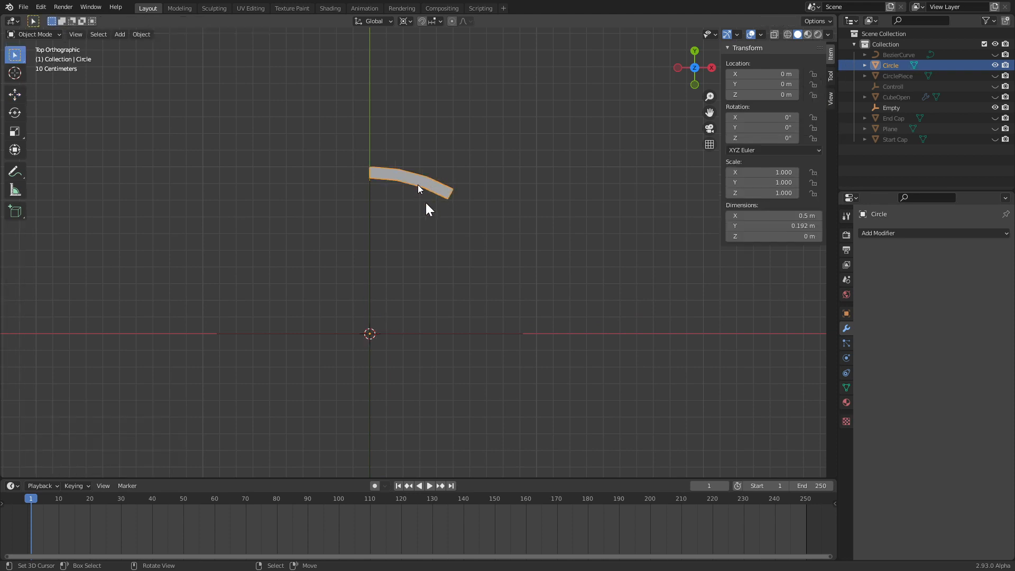
Add an Array modifier to the arc segment using only Object Offset with the Empty, and set the count to 16
left_click(875, 234)
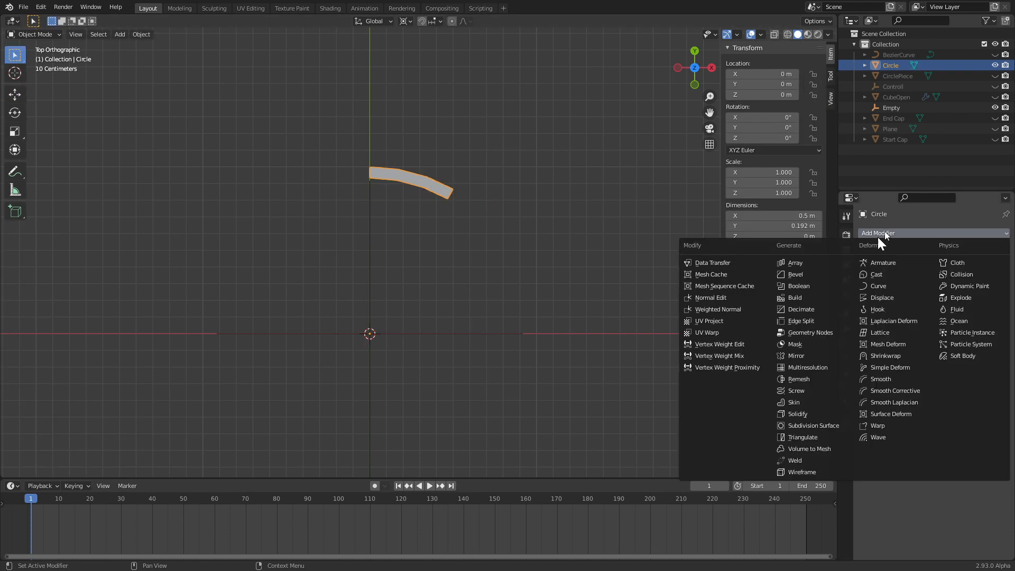
left_click(788, 262)
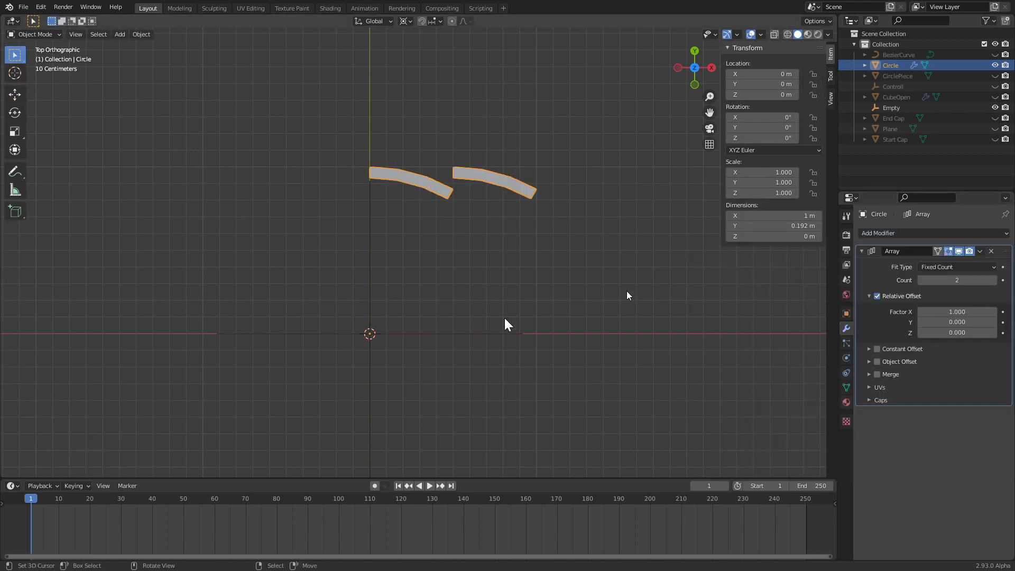
left_click(877, 295)
left_click(869, 295)
left_click(877, 321)
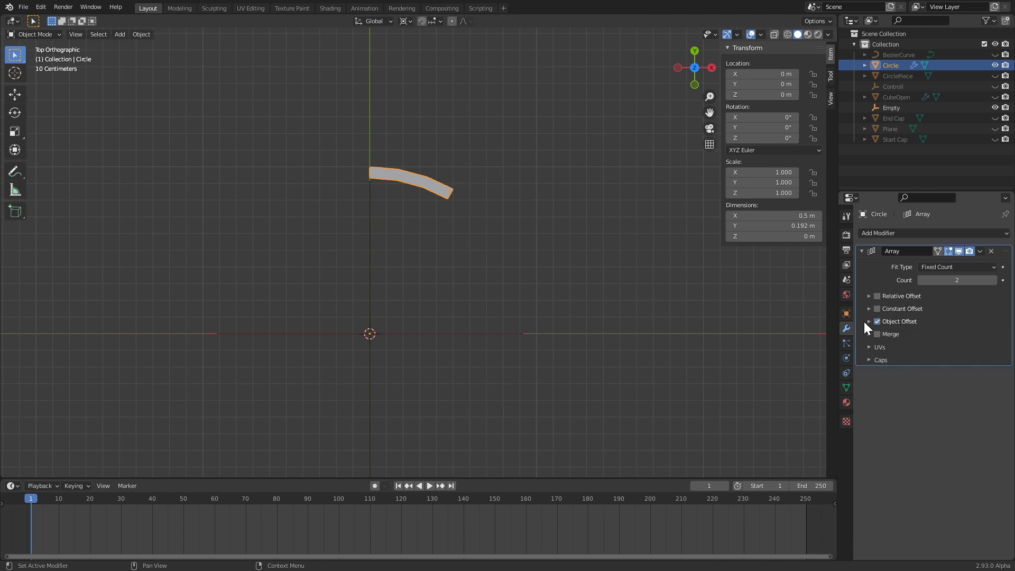
left_click(868, 321)
left_click(991, 337)
left_click(420, 344)
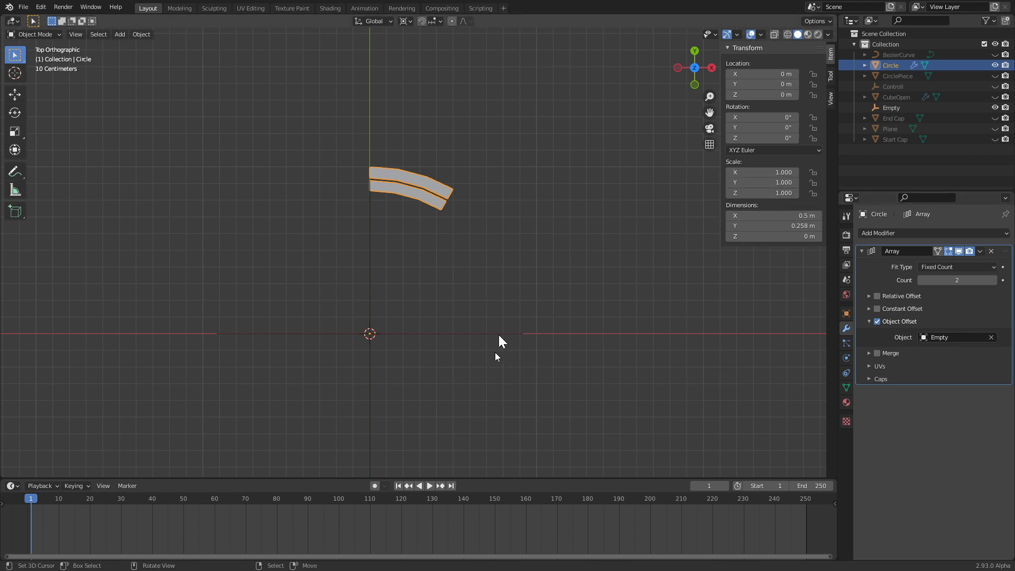
left_click_drag(957, 280, 994, 280)
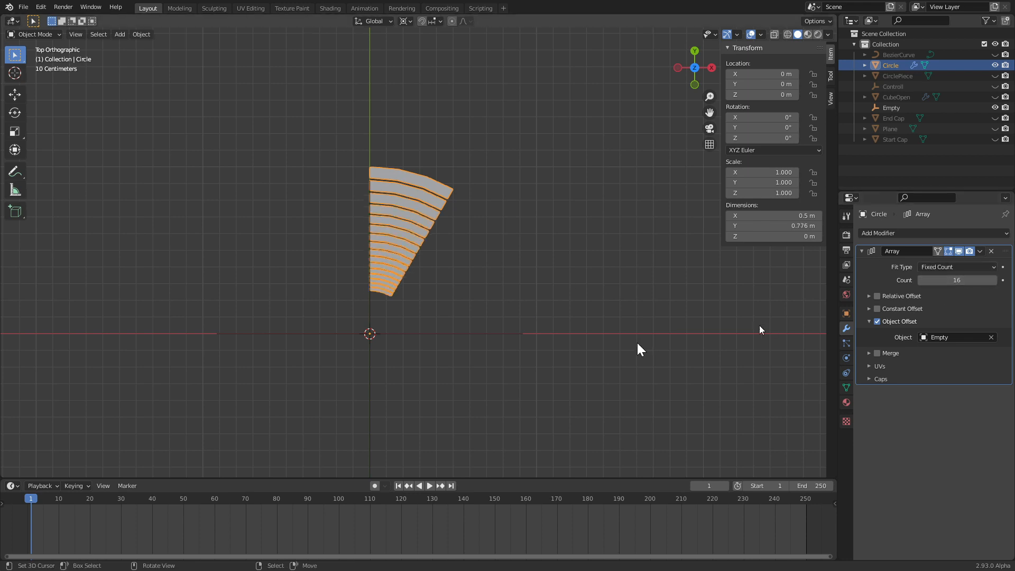
Select the Empty, clear its scale and rotate it 30° clockwise in top view
right_click(517, 332)
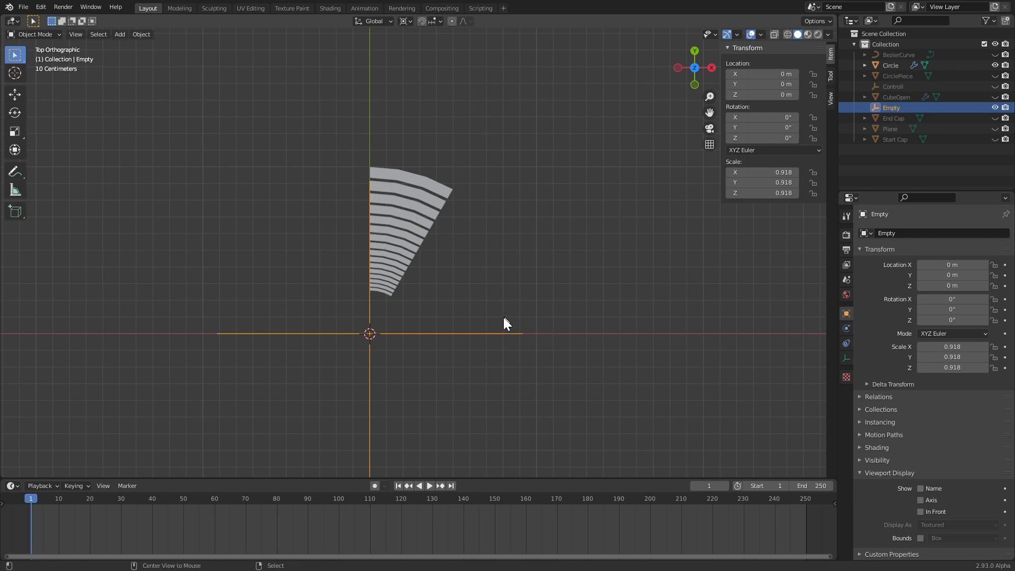
key("alt+s")
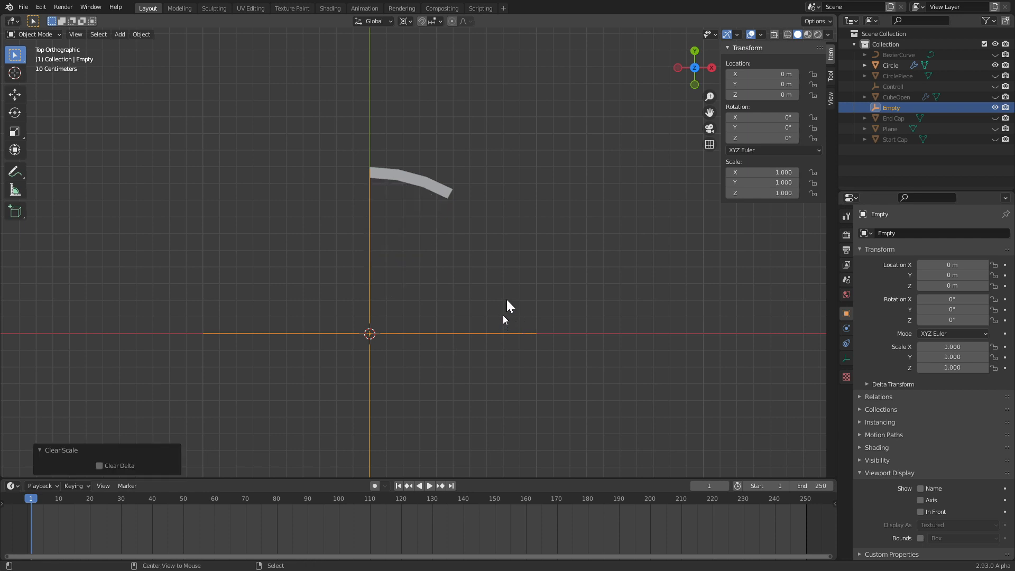
left_click(504, 335)
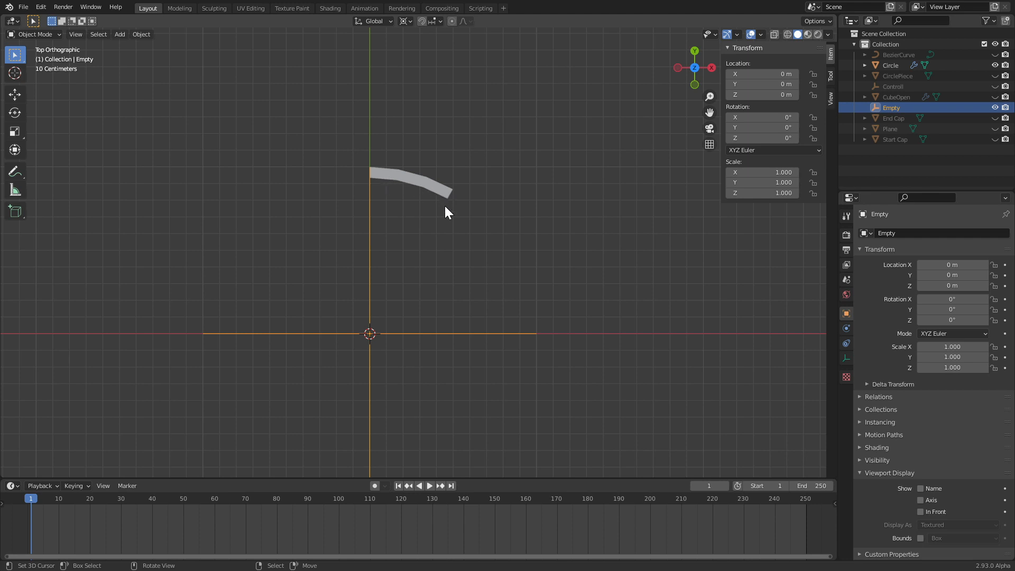
type("r30")
key("Return")
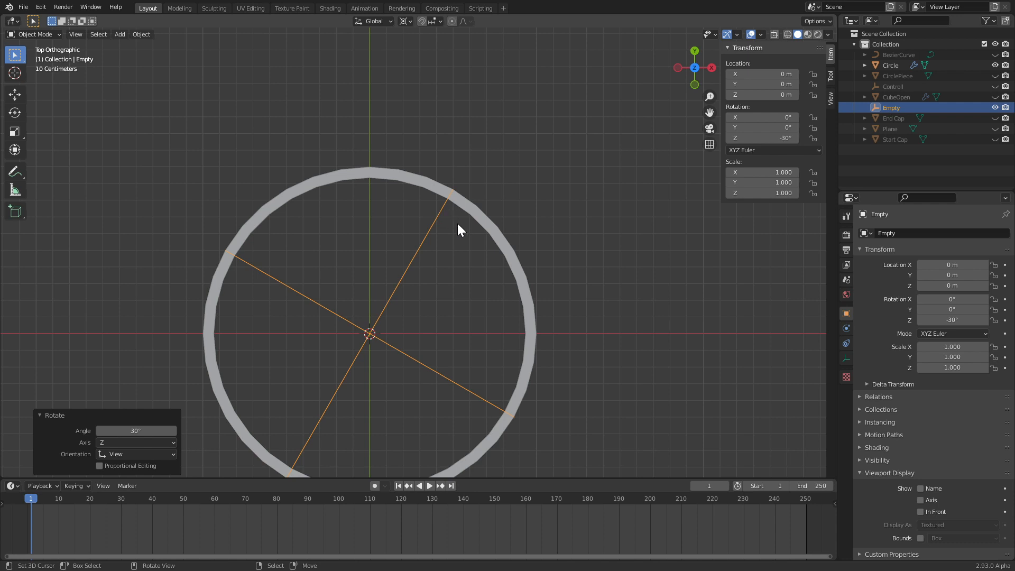
Edit the arc segment and scale its inner edge to about 0.651 towards the origin to widen the ring
left_click(432, 188)
key("Tab")
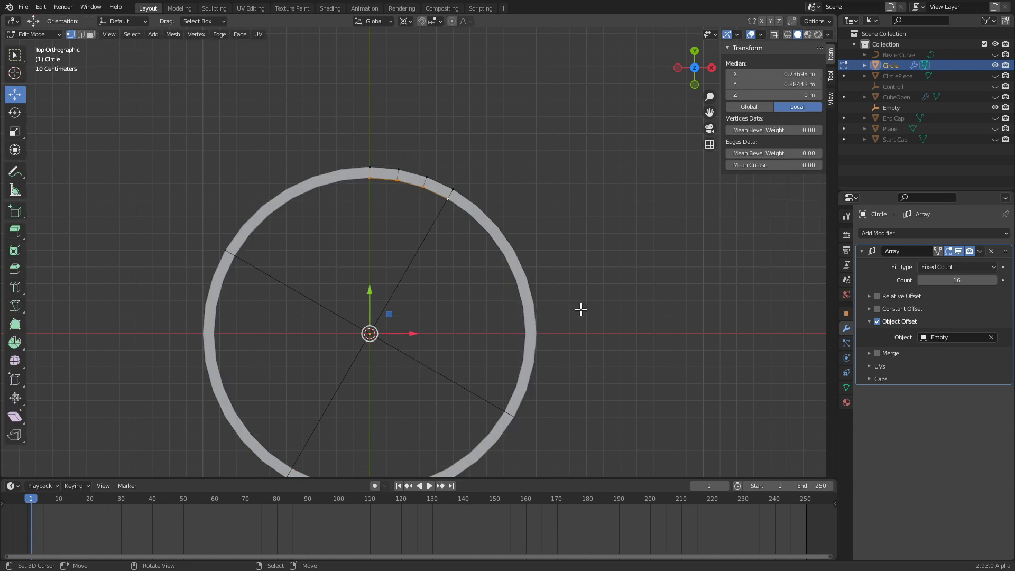
key("s")
left_click(476, 310)
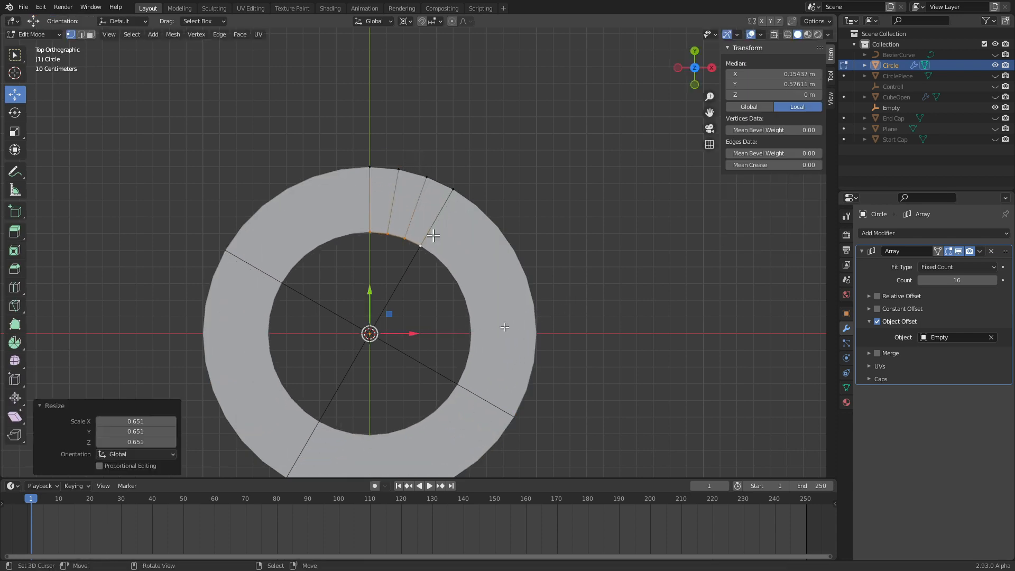
Select the segment's two middle outer vertices and scale them to about 1.171 away from the origin to form a scalloped outline
left_click(400, 169)
left_click(427, 177, "shift")
key("s")
right_click(499, 271)
key("s")
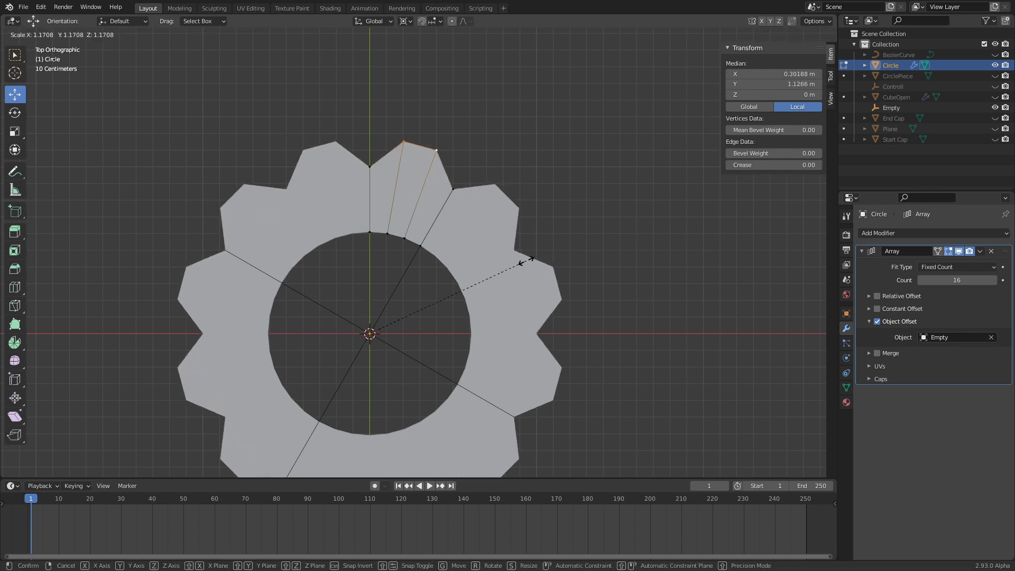
left_click(528, 260)
middle_click_drag(474, 287, 481, 215, "shift")
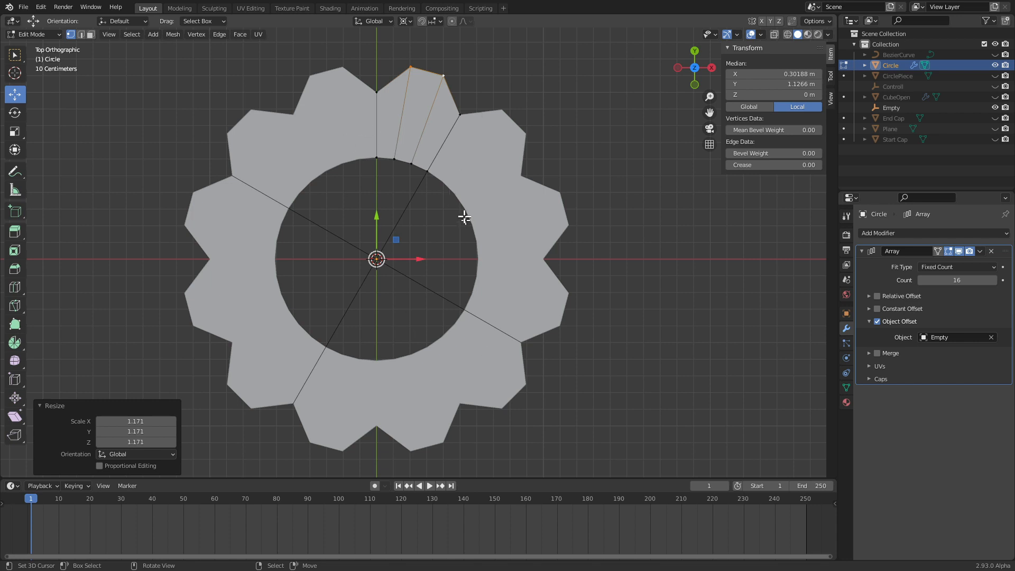
left_click(406, 161, "alt")
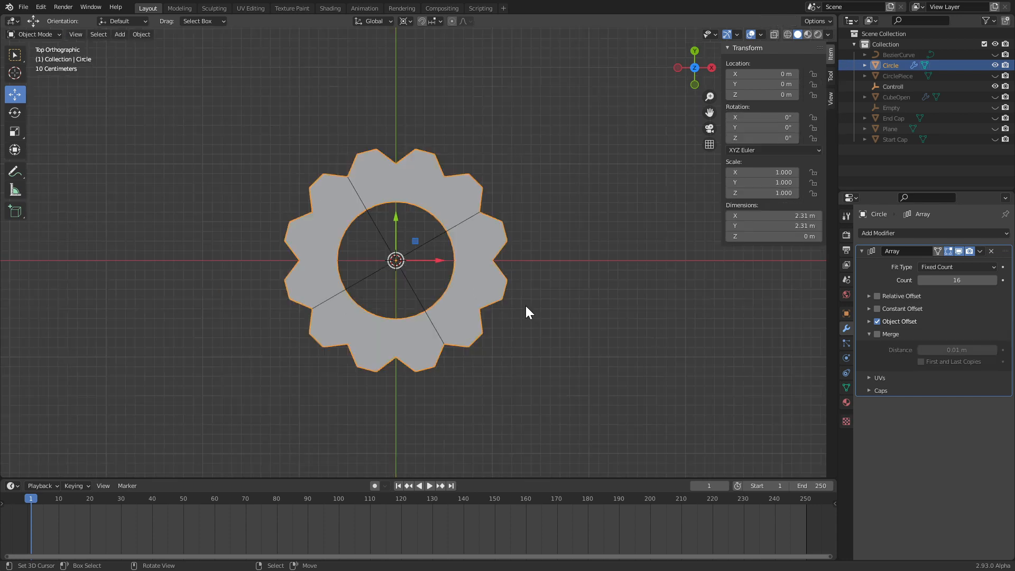
Select the whole segment in Edit Mode, extrude it about 0.133 m downward along Z and return to Object Mode
middle_click_drag(521, 310, 503, 274)
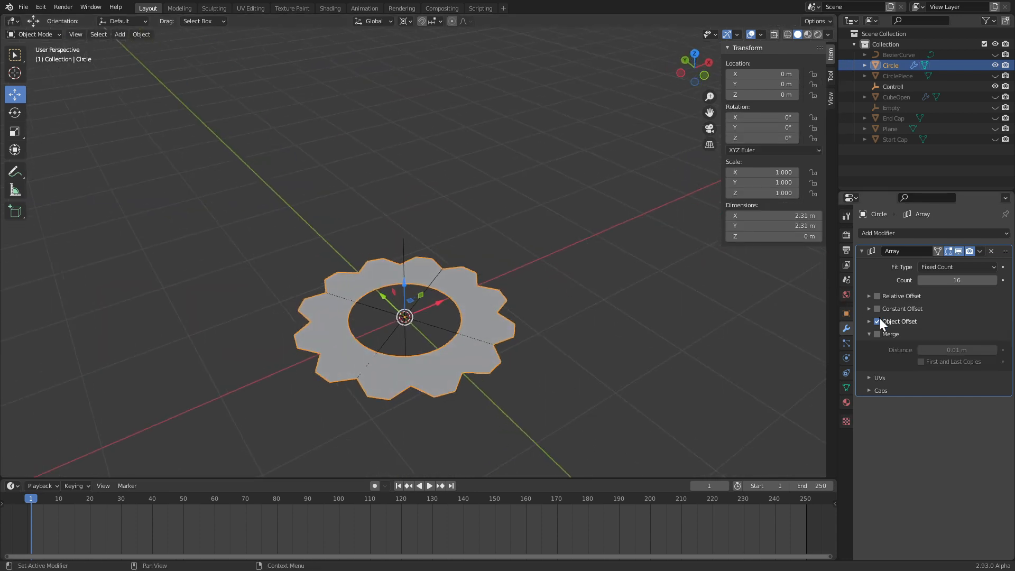
key("Tab")
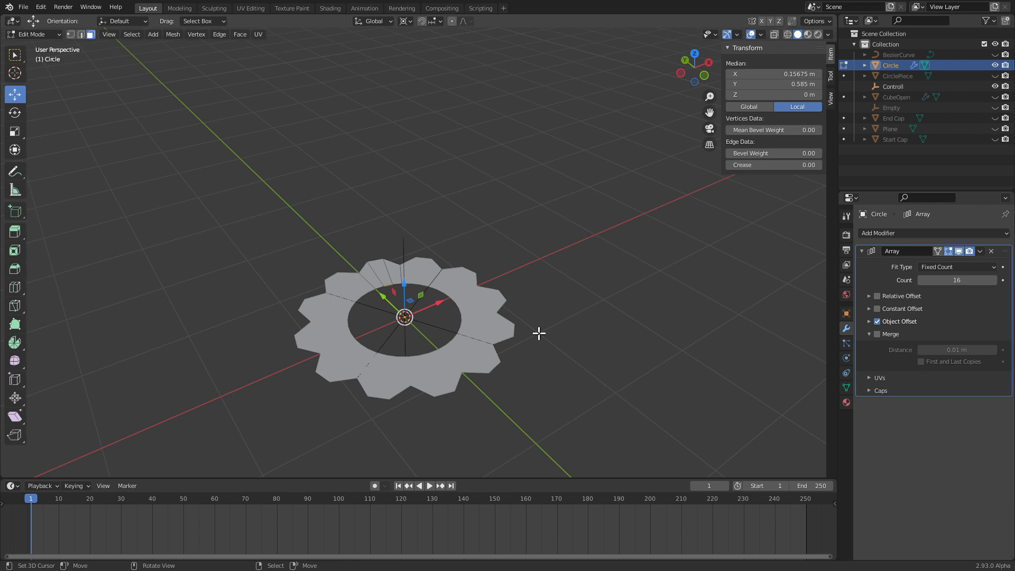
key("s")
right_click(538, 333)
key("a")
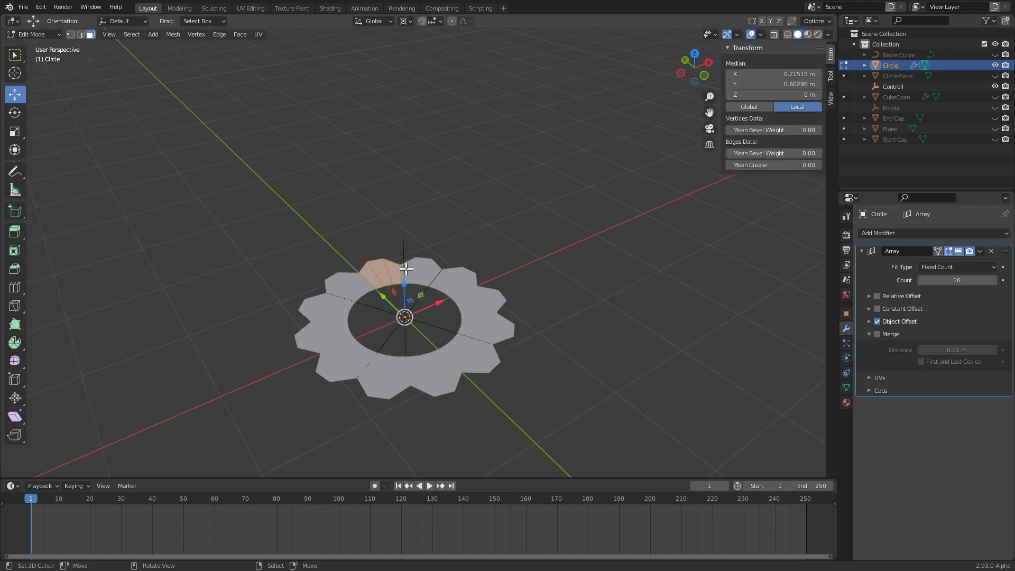
key("g")
key("z")
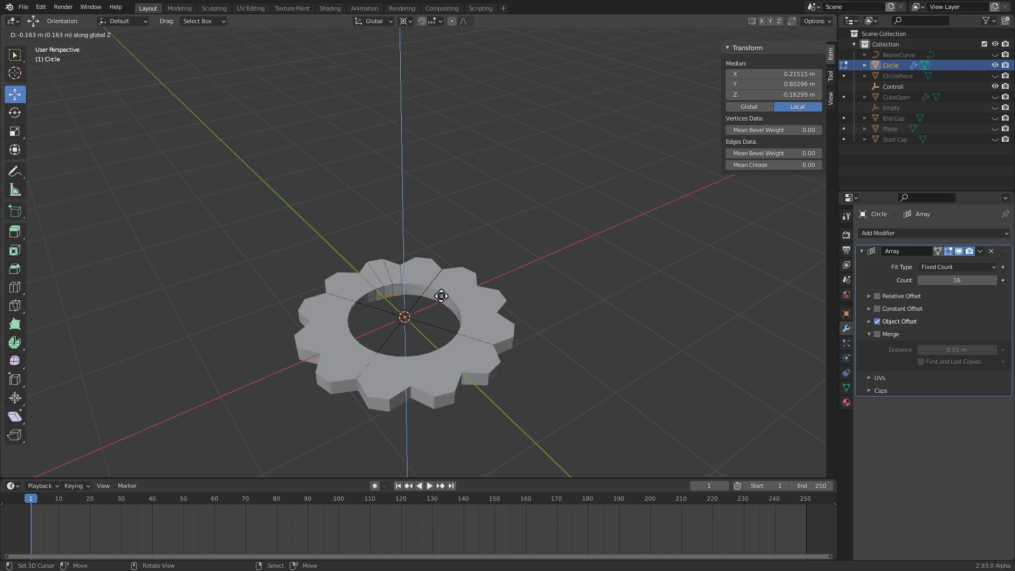
left_click(441, 293)
key("Tab")
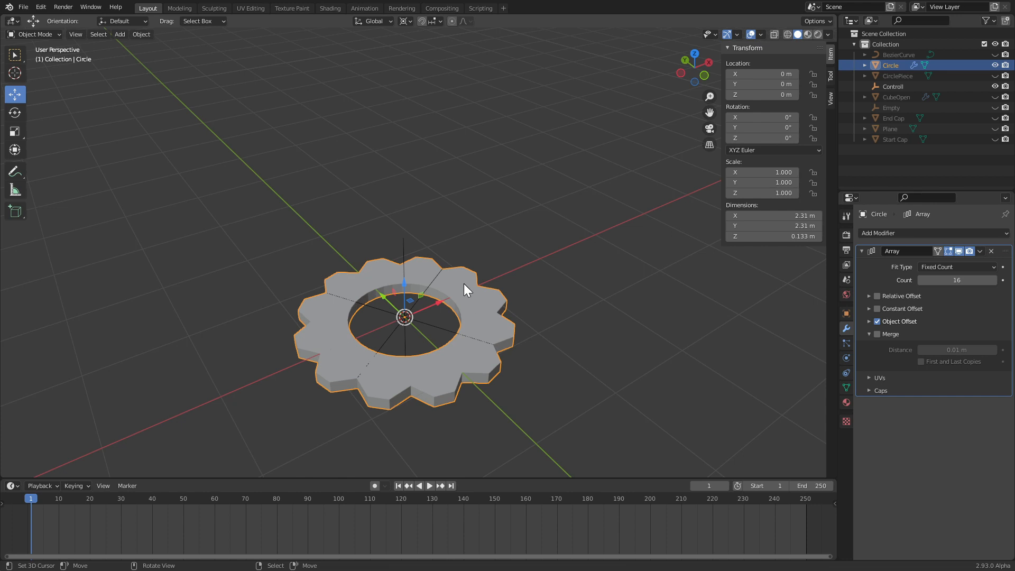
Add a level 2 Subdivision modifier to the ring and compare the shape with the modifier's viewport display off and on
key("KP_7")
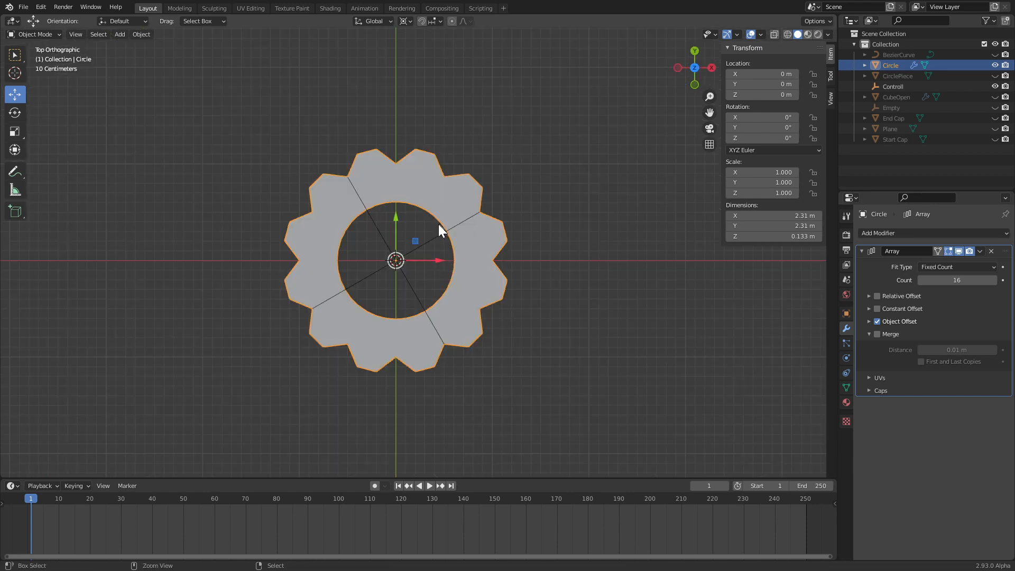
key("ctrl+2")
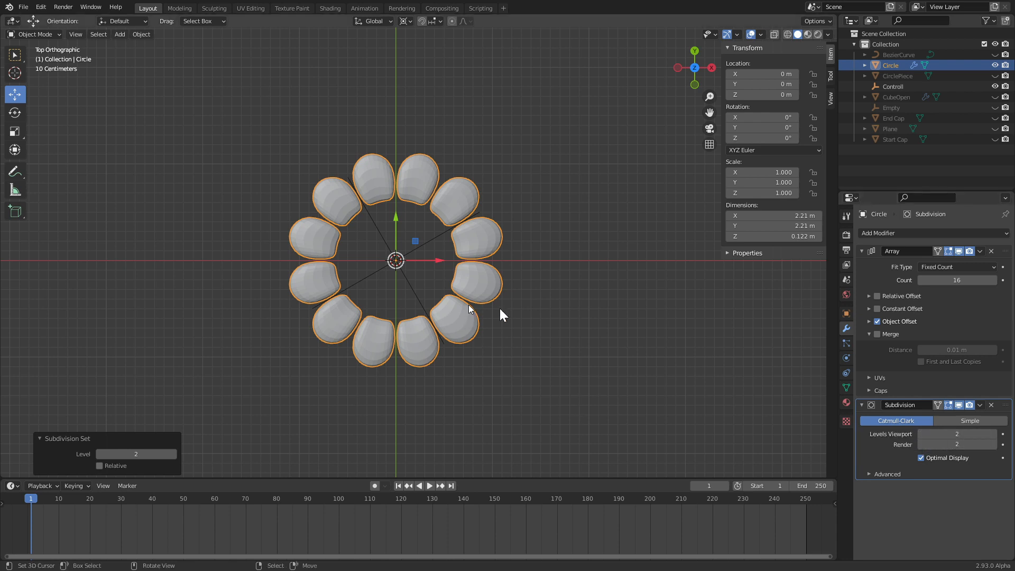
left_click(861, 405)
scroll(469, 337, "up", 2)
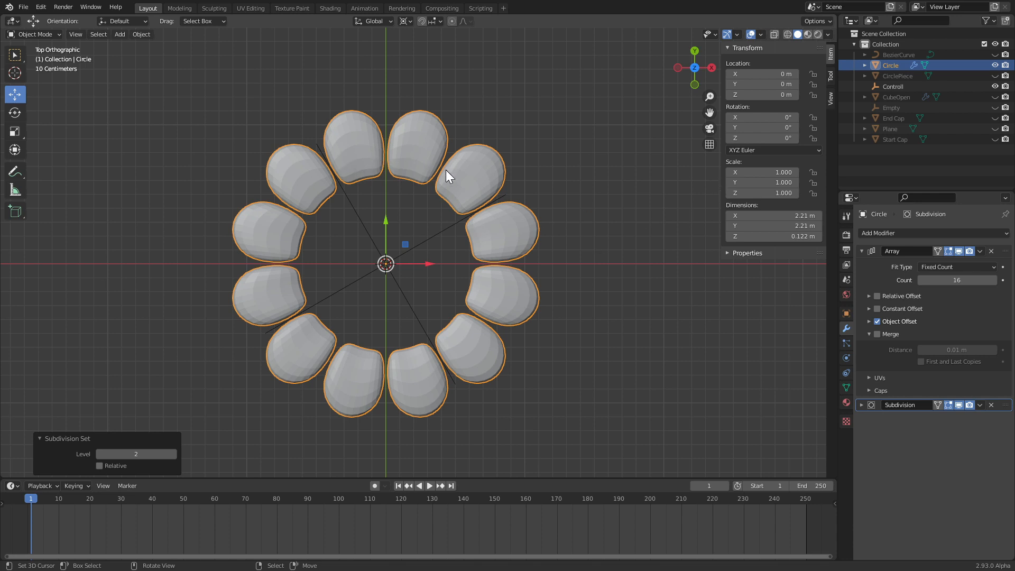
key("Tab")
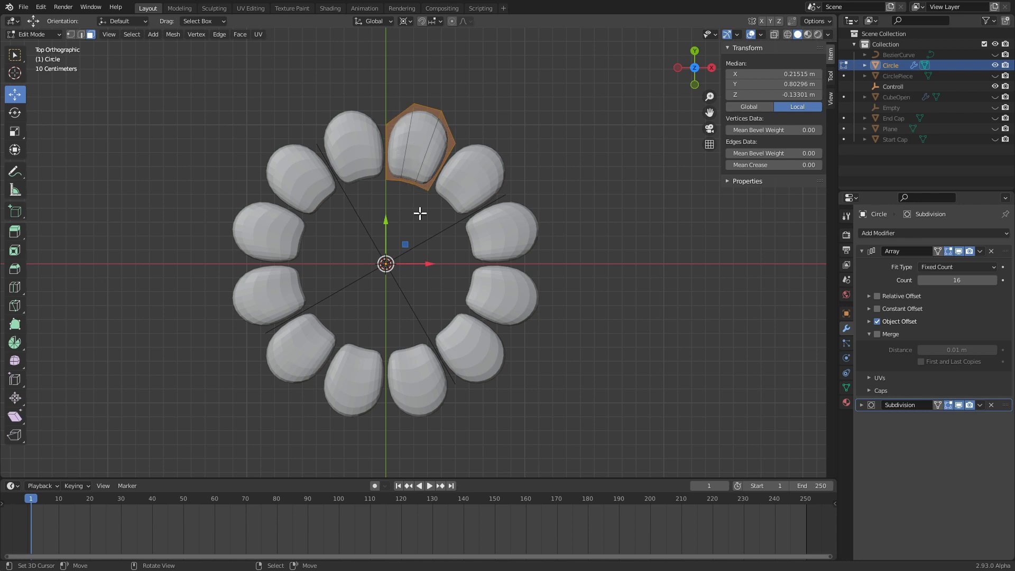
key("Tab")
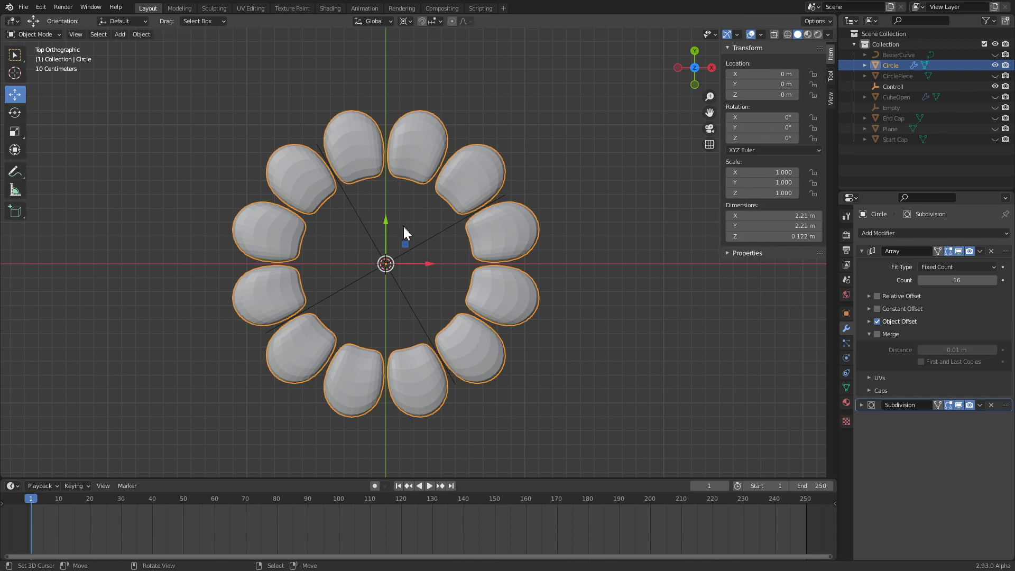
left_click(957, 405)
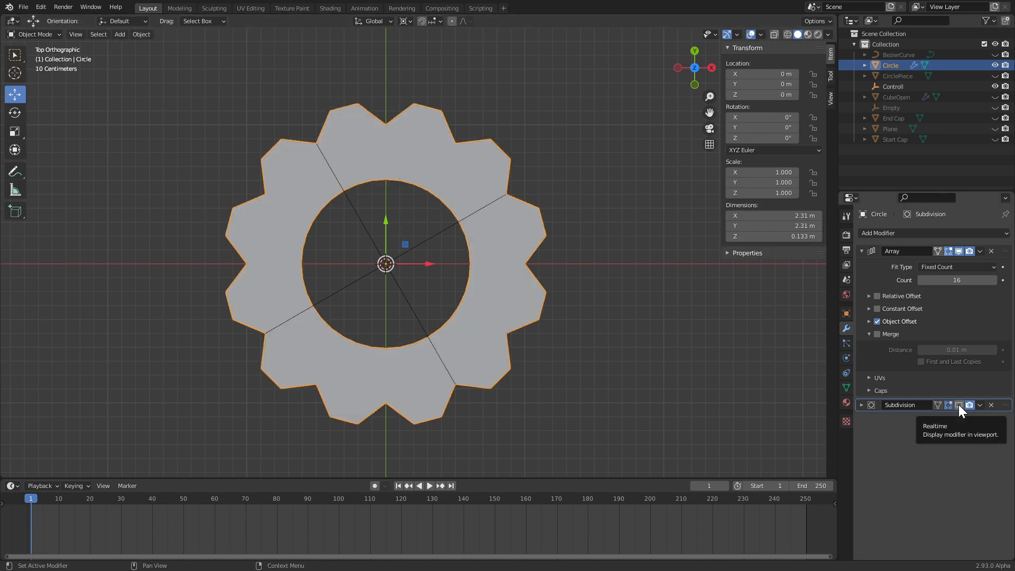
left_click(958, 404)
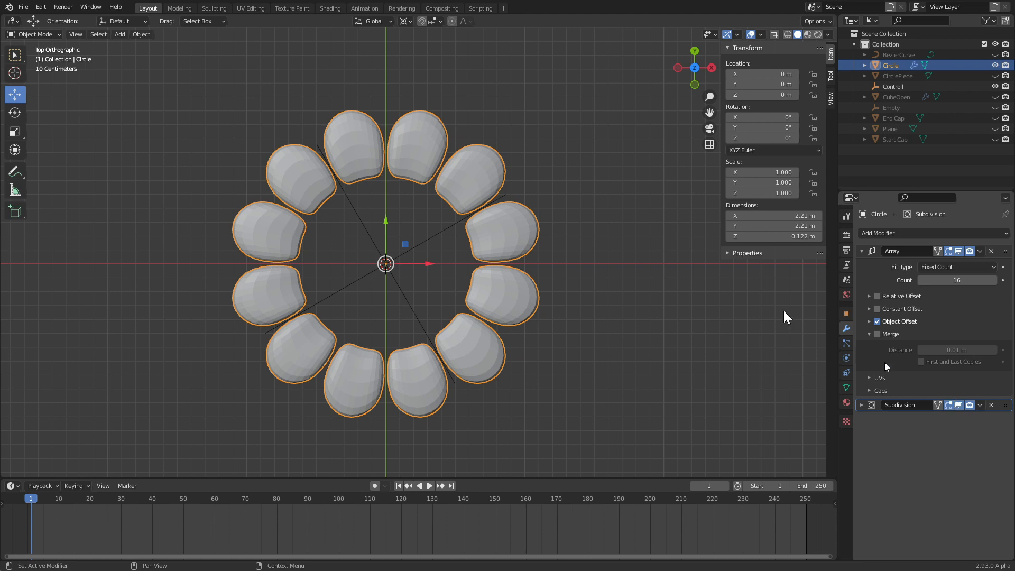
Enable Merge in the Array modifier and check the segment's outer corner vertex in Edit Mode
left_click(876, 334)
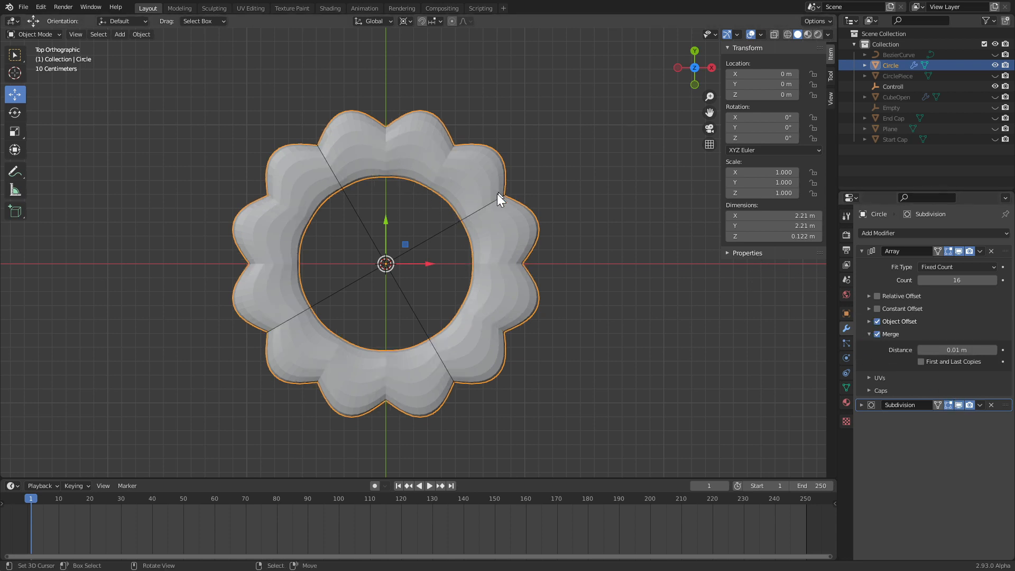
key("Tab")
scroll(439, 158, "up", 2)
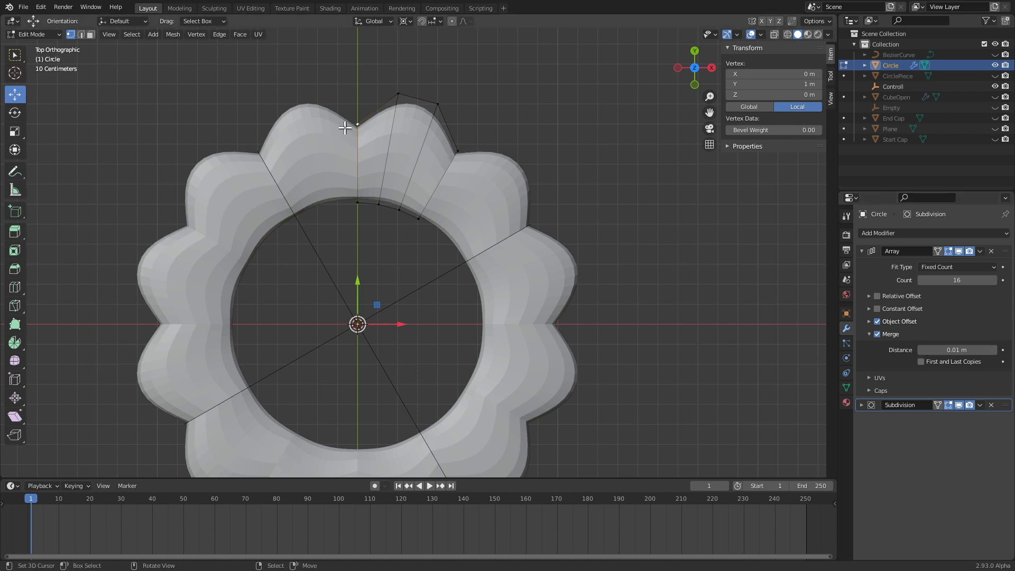
left_click(457, 151)
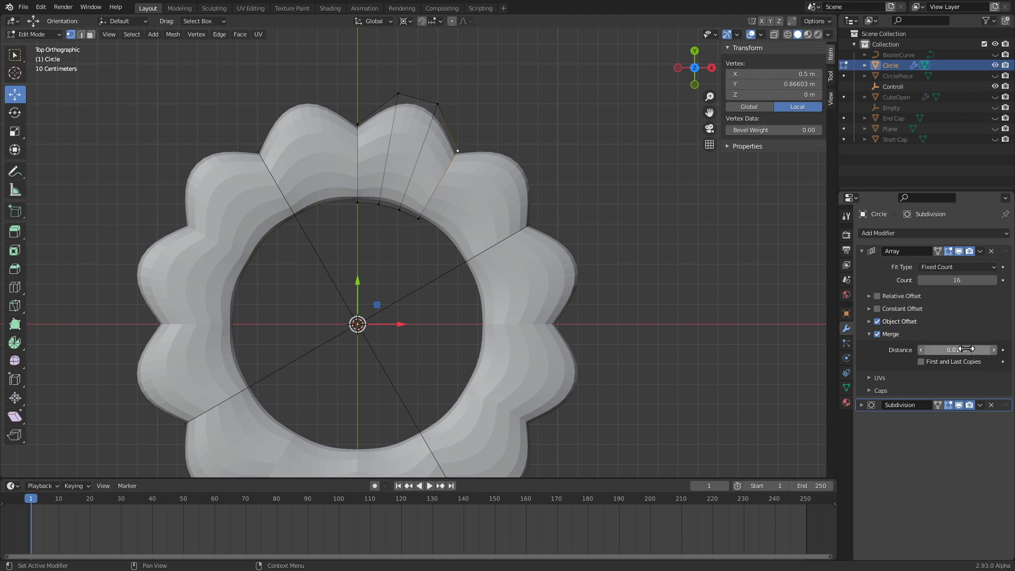
Return to Object Mode and shade the ring smooth
key("Tab")
right_click(471, 246)
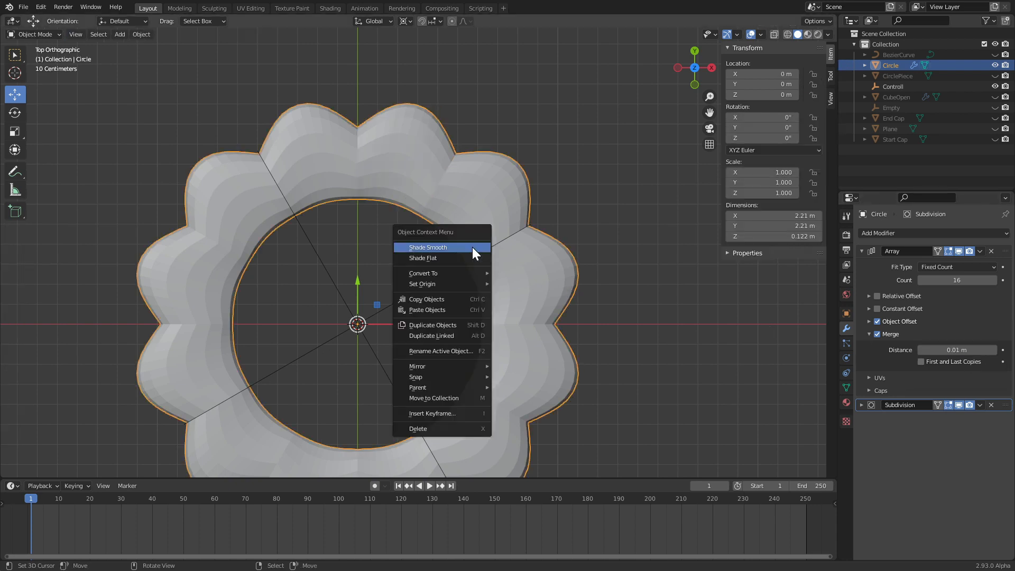
left_click(471, 247)
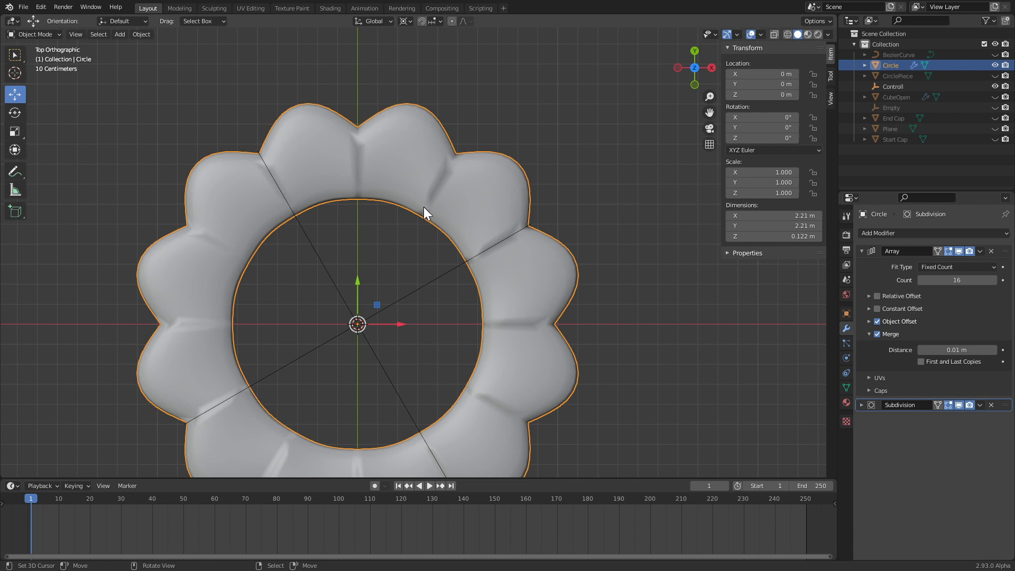
Delete the segment's two end faces in wireframe shading, and return to a solid top view of the ring in Object Mode
key("Tab")
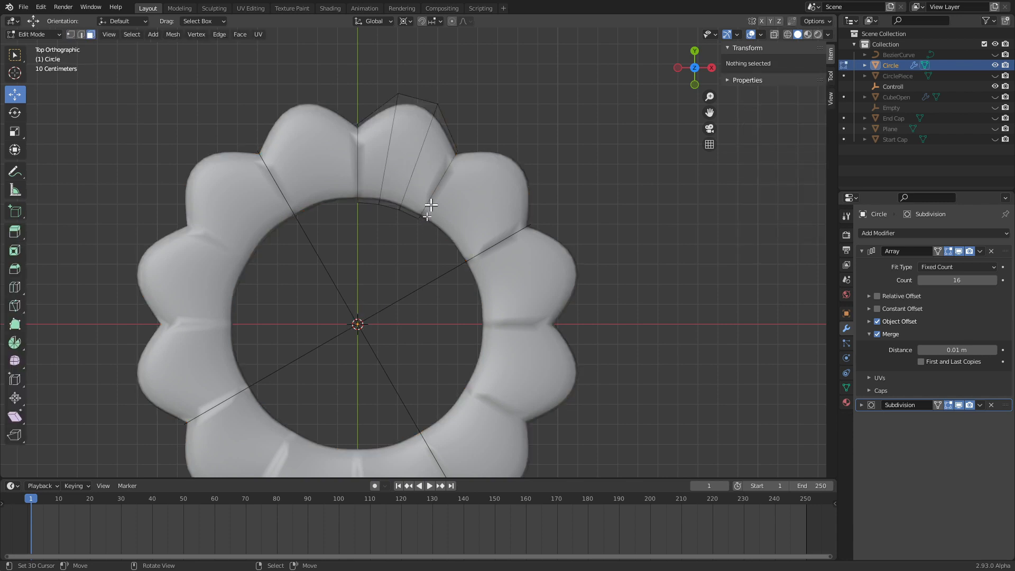
middle_click_drag(431, 208, 431, 170)
scroll(481, 238, "up", 2)
key("z")
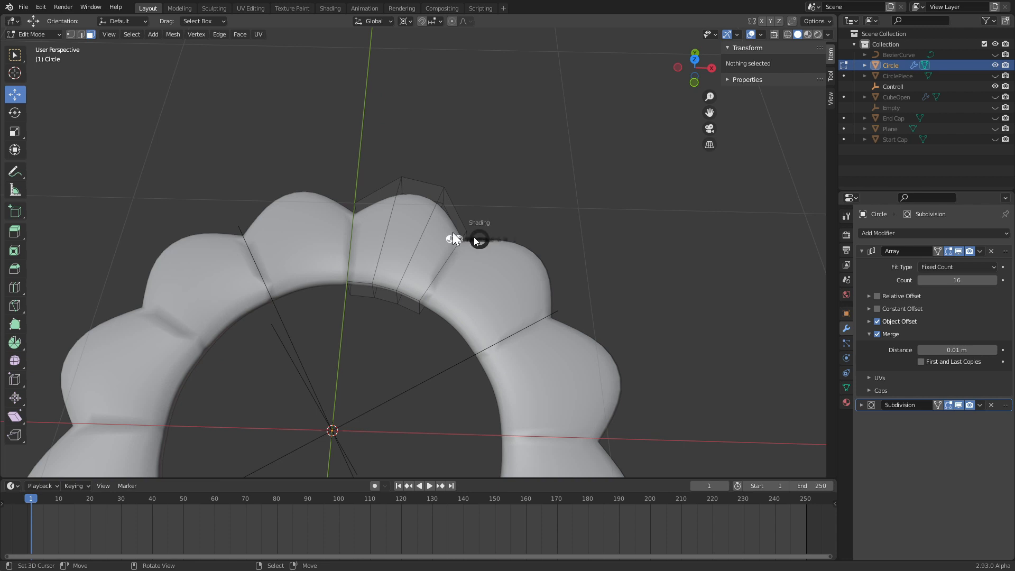
left_click(415, 241)
left_click(446, 260)
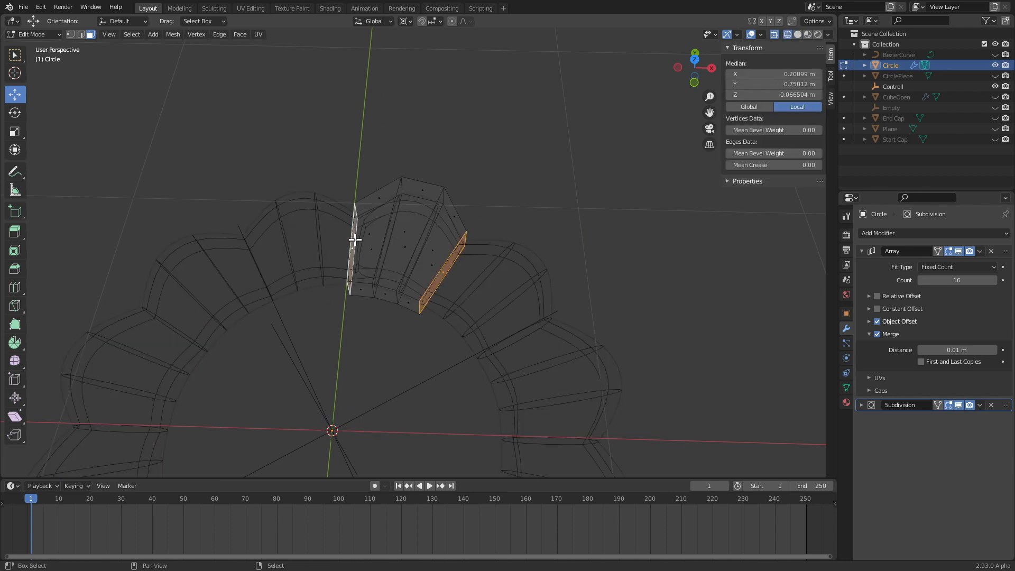
key("x")
left_click(367, 246)
key("Tab")
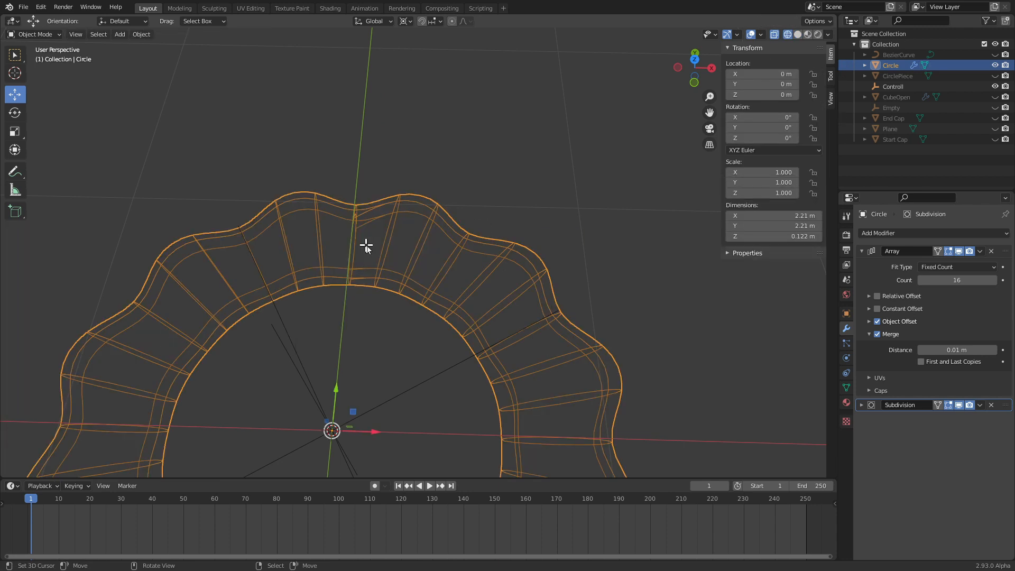
key("KP_7")
key("z")
left_click(451, 246)
key("KP_Decimal")
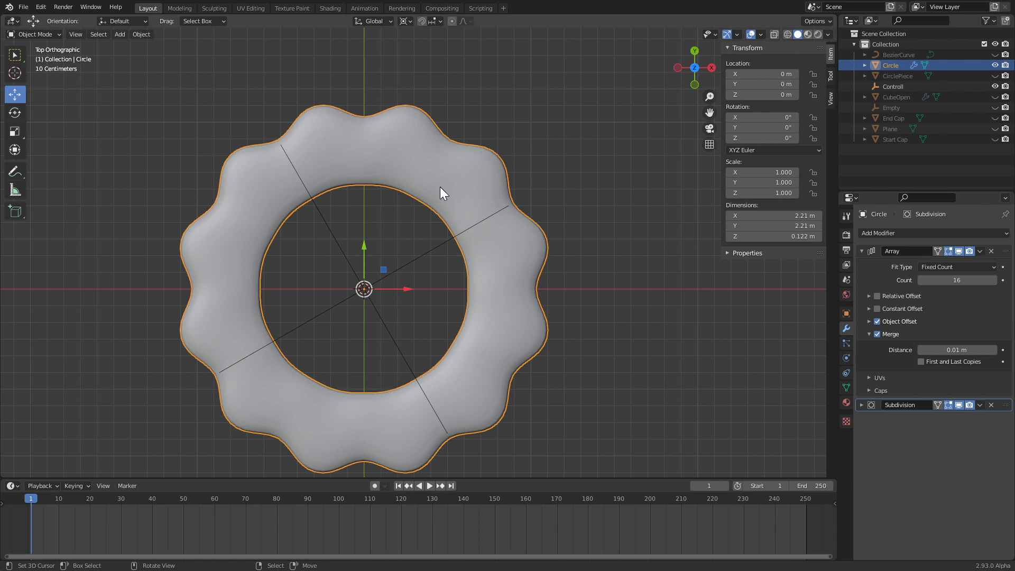
Turn off Merge in the Array modifier to compare the seams between copies, and turn it back on
left_click(877, 335)
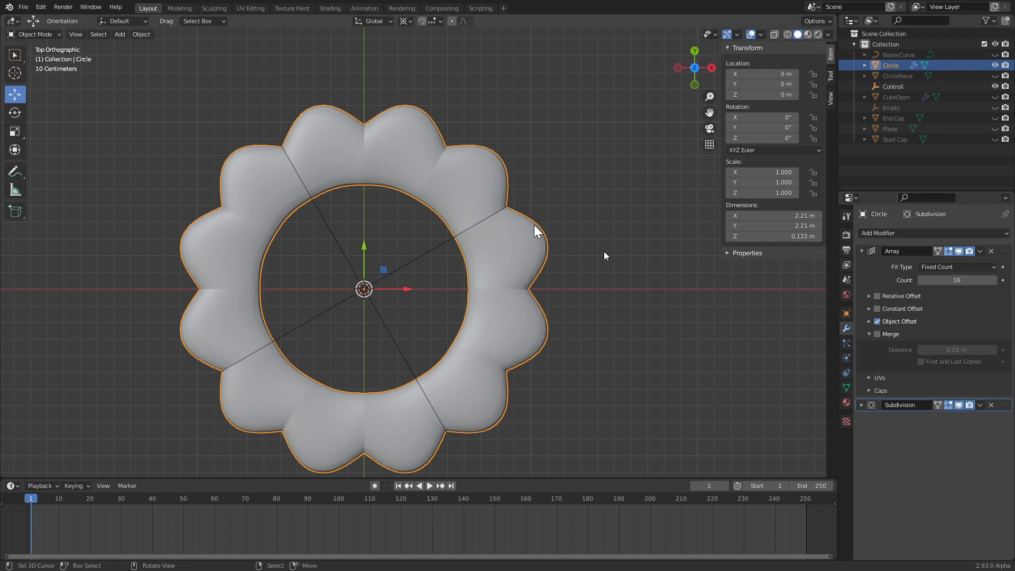
scroll(537, 227, "up", 2)
scroll(443, 136, "down", 1)
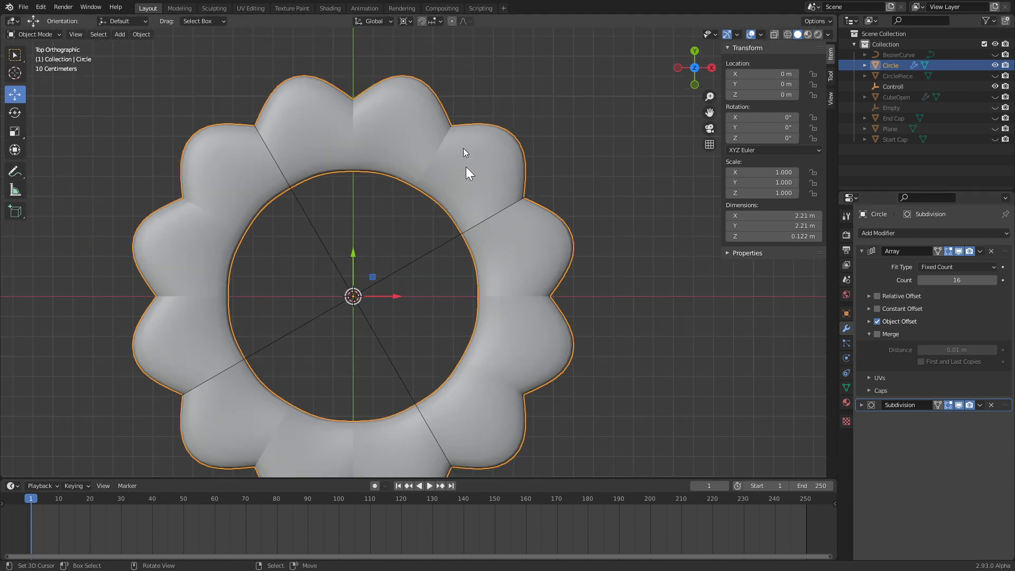
left_click(878, 334)
Set the Array count to 8 and raise it one copy at a time to 12
left_click(955, 281)
type("8")
key("Return")
left_click(994, 281)
left_click(993, 280)
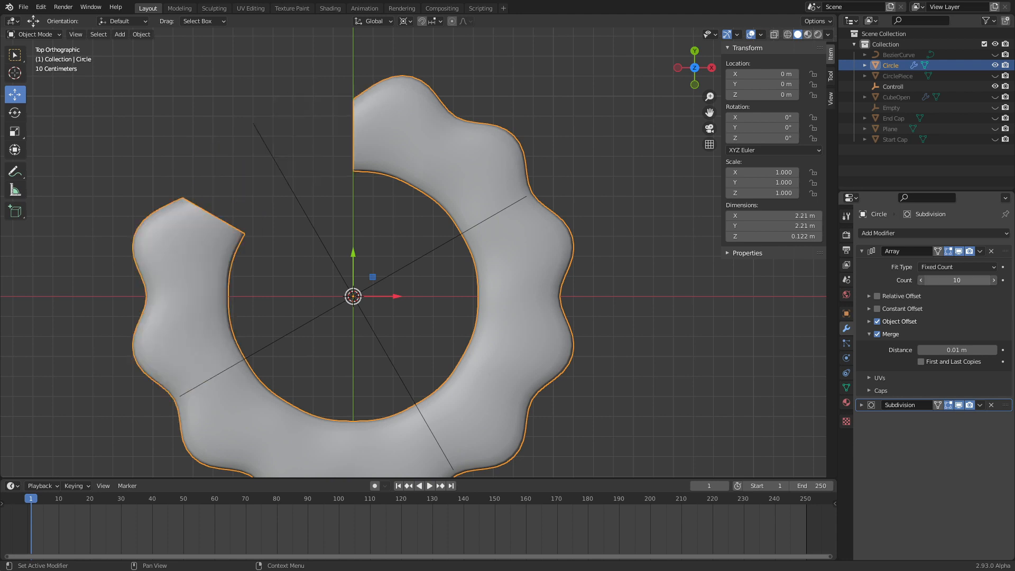
left_click(994, 280)
left_click(993, 280)
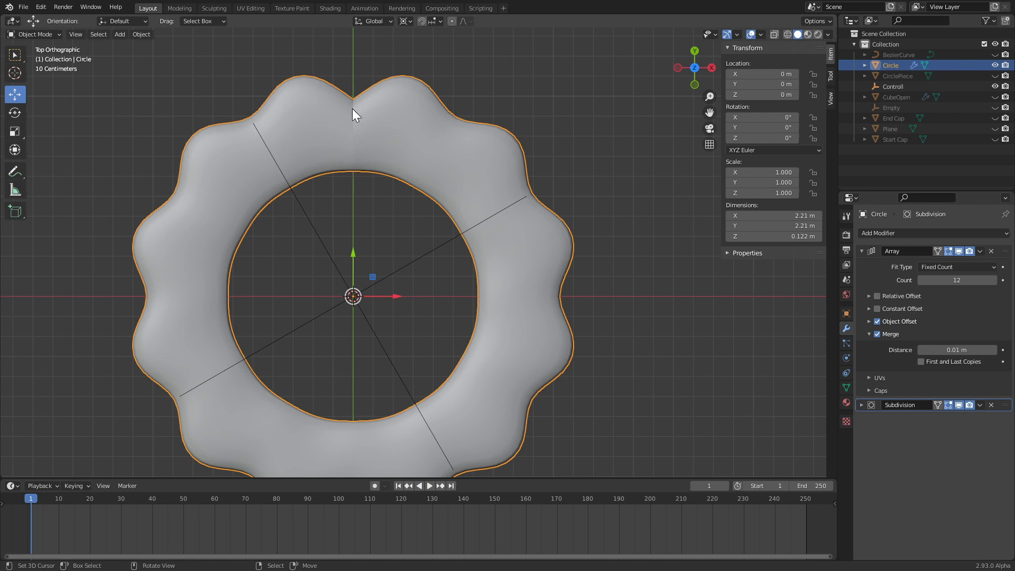
Inspect the seam where the ring closes and enable First and Last Copies in the Array's Merge settings
scroll(360, 158, "up", 2)
key("Tab")
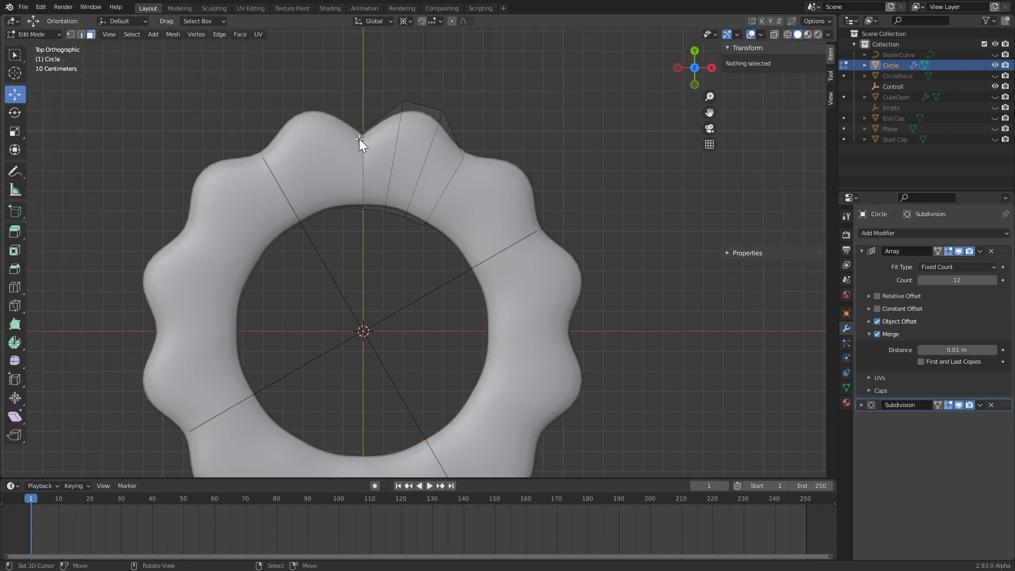
scroll(362, 136, "up", 1)
key("Tab")
scroll(349, 84, "down", 2)
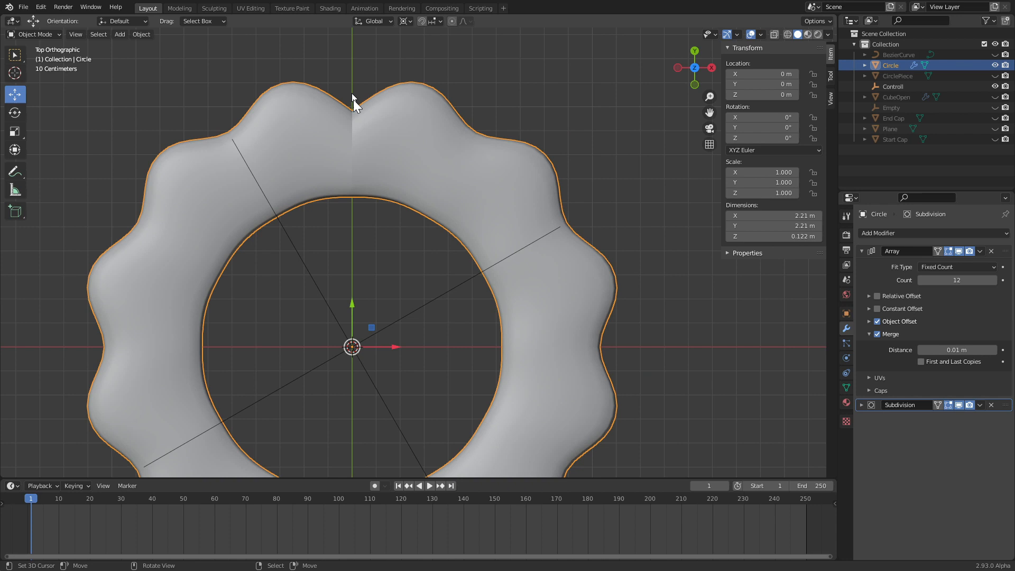
middle_click_drag(386, 184, 375, 146, "shift")
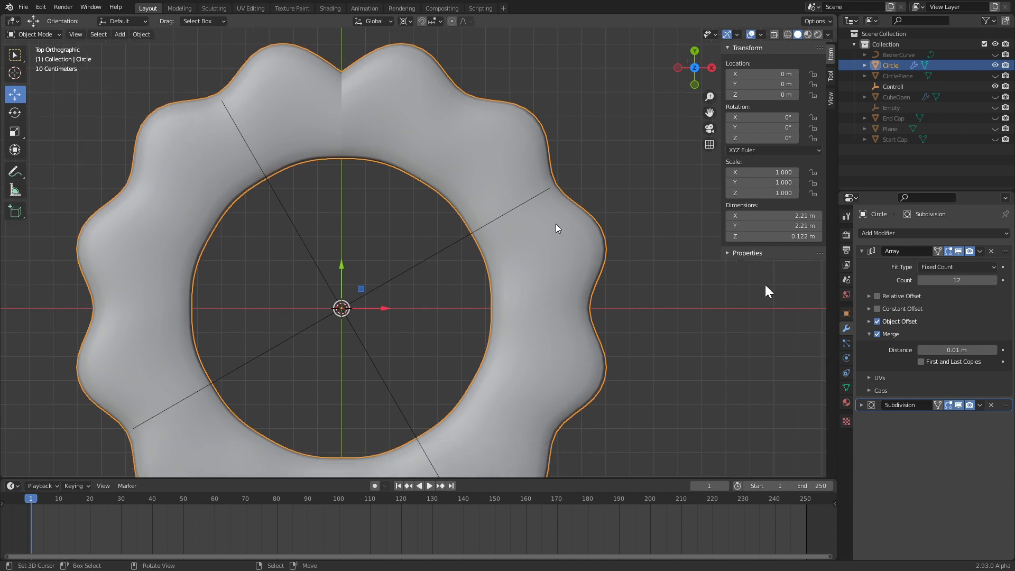
left_click(921, 361)
scroll(344, 97, "down", 2)
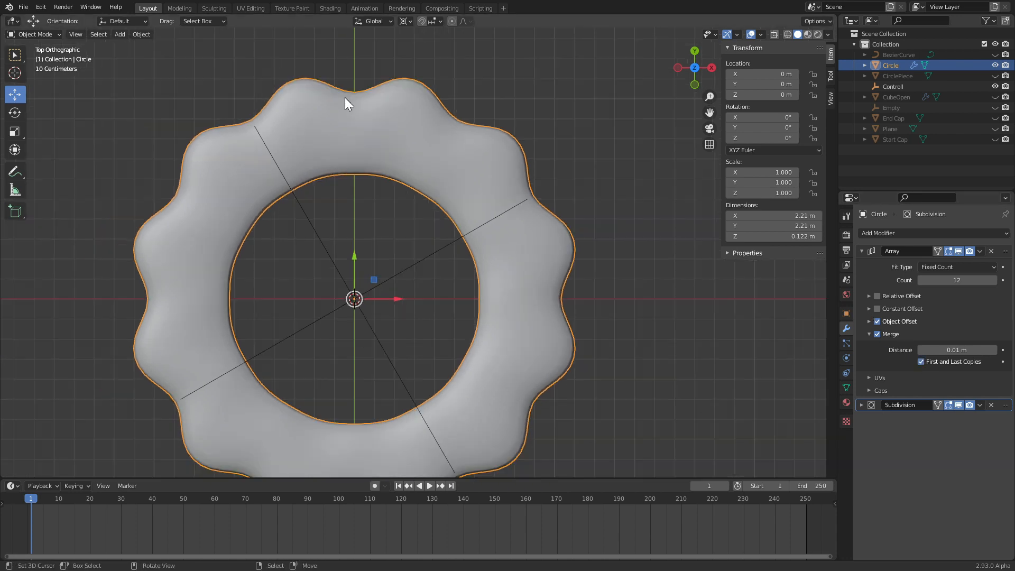
Try a Merge distance of 0.19 m in the Array modifier and set it back to 0.01 m
mouse_move(935, 350)
left_mouse_down()
mouse_move(983, 350)
mouse_move(938, 350)
left_mouse_up()
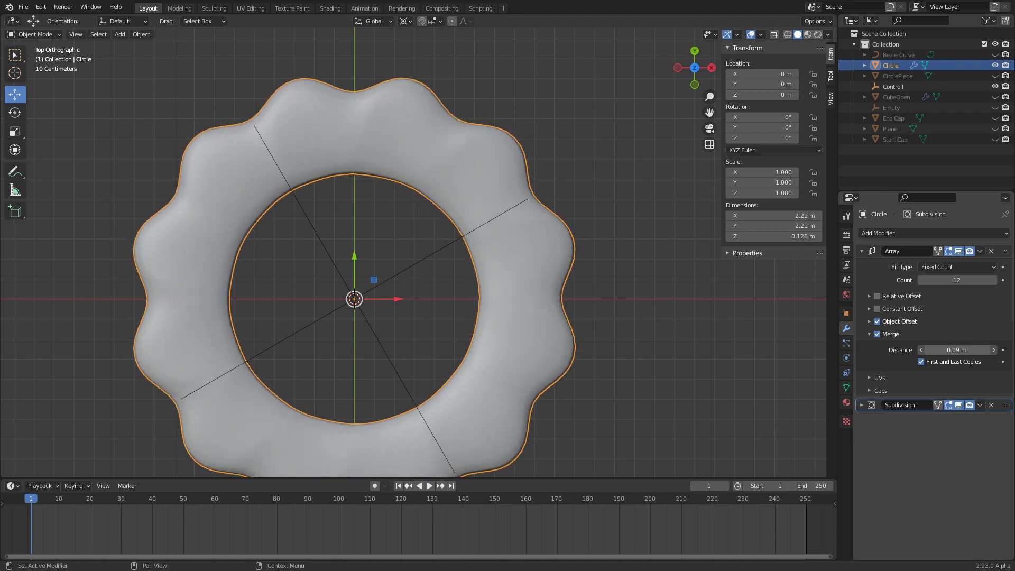
left_click(967, 349)
type(".01")
key("Return")
middle_click_drag(542, 279, 548, 226, "shift")
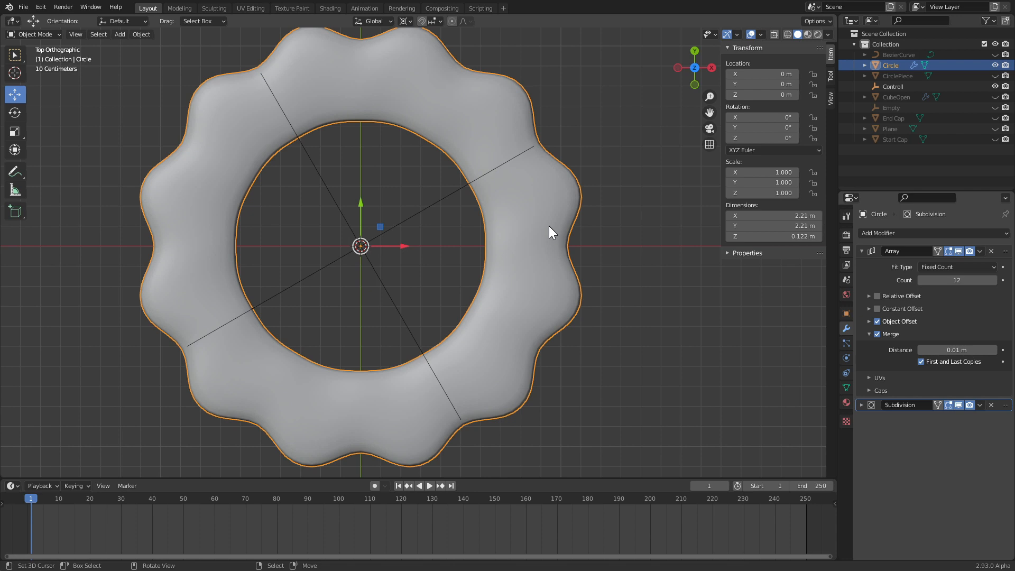
Hide the ring and its Controll empty, and add a cube with an Array modifier set to 25 copies
scroll(546, 270, "down", 1)
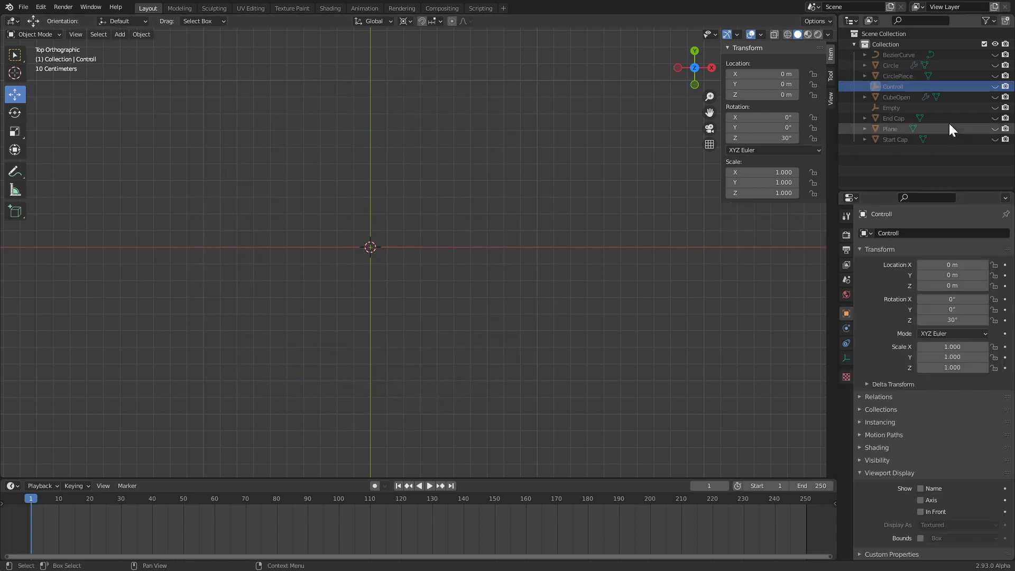
key("shift+a")
left_click(560, 278)
scroll(650, 290, "down", 1)
left_click(897, 233)
left_click(817, 270)
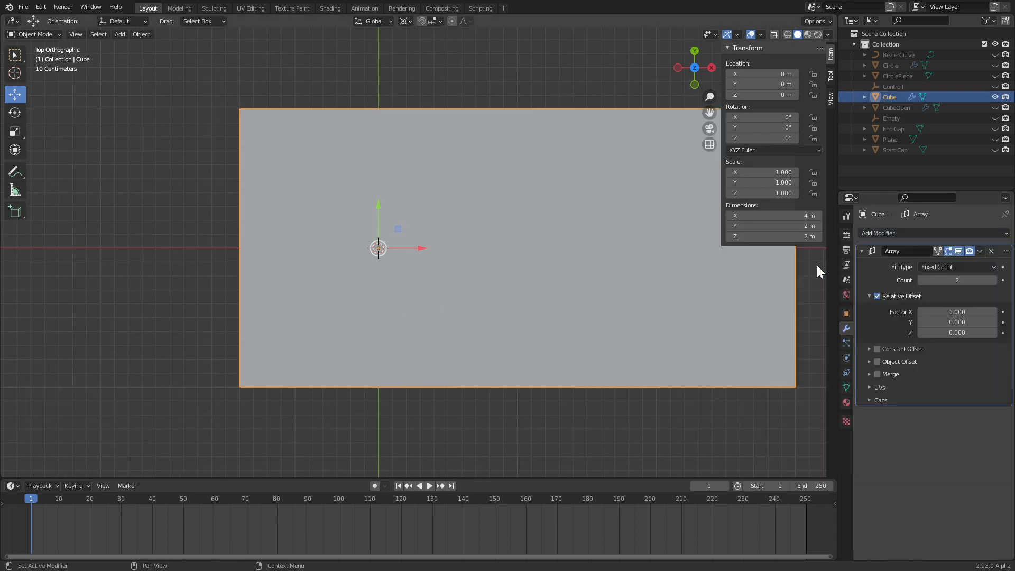
left_click_drag(952, 280, 994, 280)
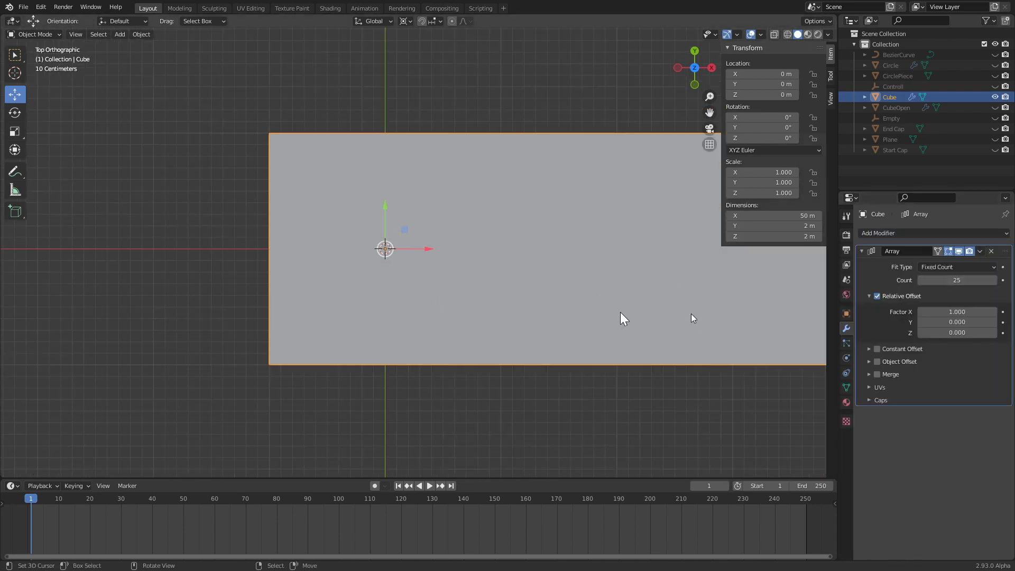
Add a level 2 Subdivision modifier to the arrayed cube and shade it smooth
scroll(619, 312, "down", 6)
key("ctrl+2")
middle_click_drag(534, 267, 446, 265, "shift")
right_click(446, 265)
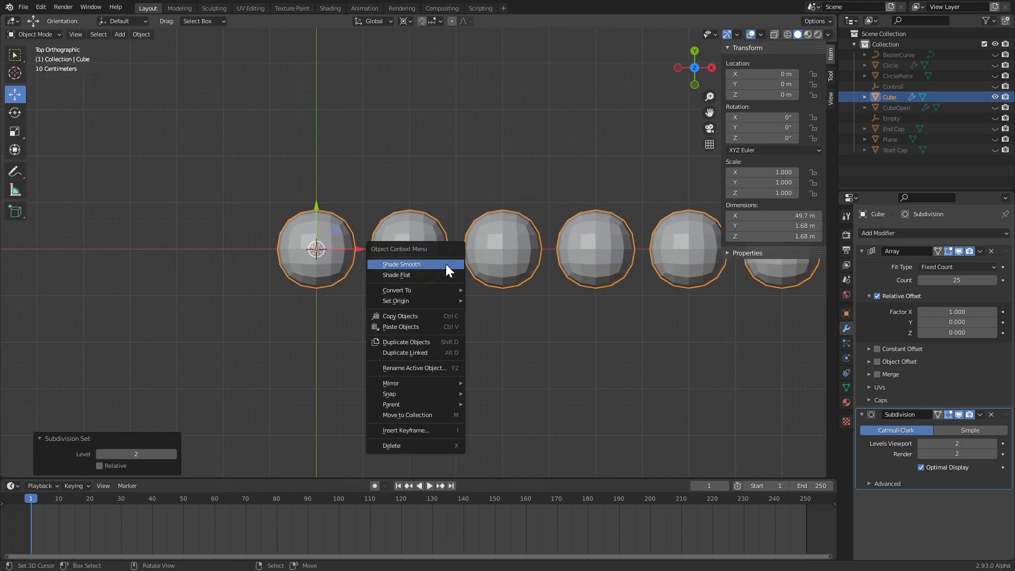
left_click(446, 265)
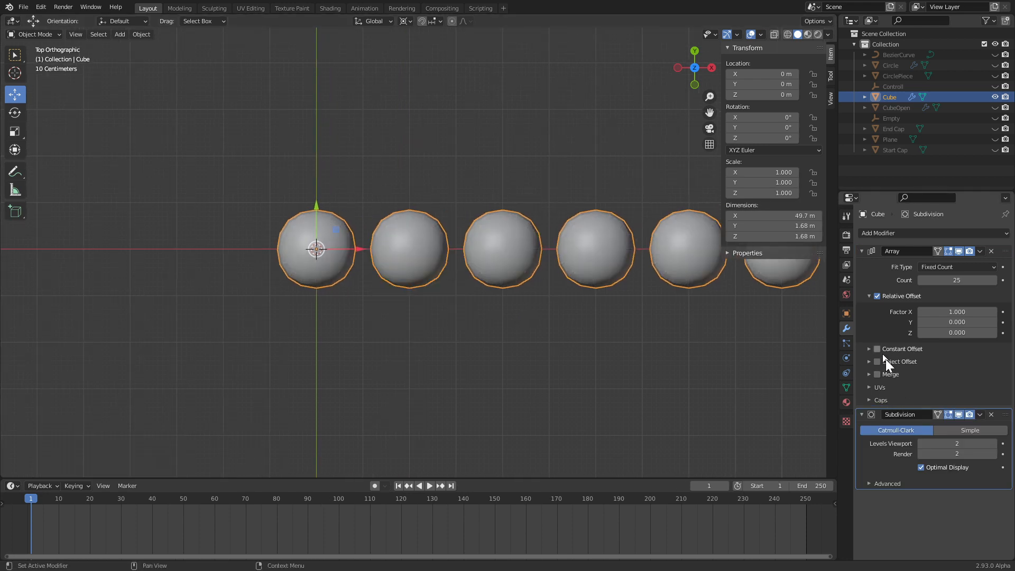
Enable Merge in the cube's Array modifier and inspect the joins between the first copies
left_click(881, 374)
left_click(870, 375)
middle_click_drag(536, 344, 424, 328, "shift")
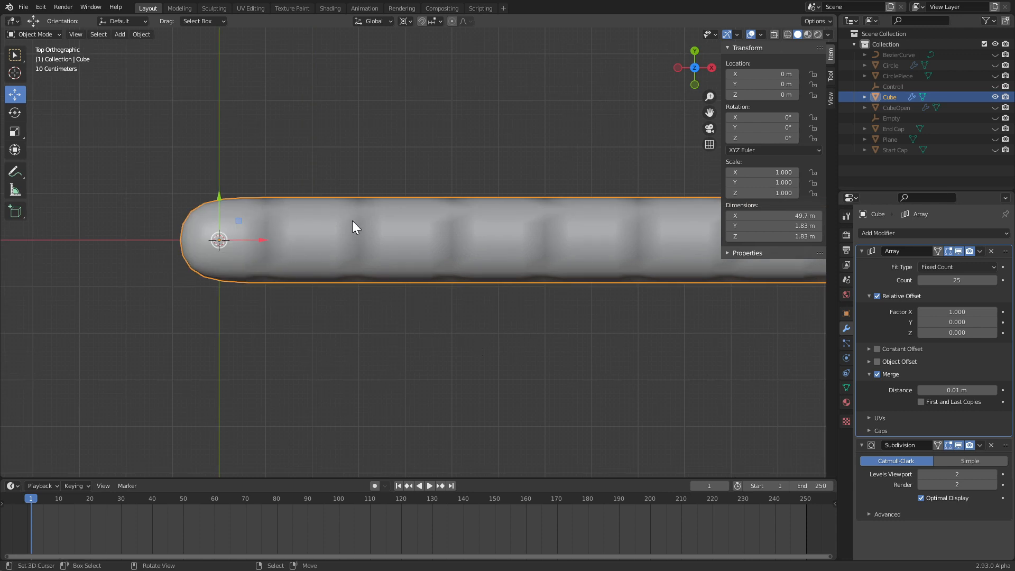
middle_click_drag(352, 221, 391, 227, "shift")
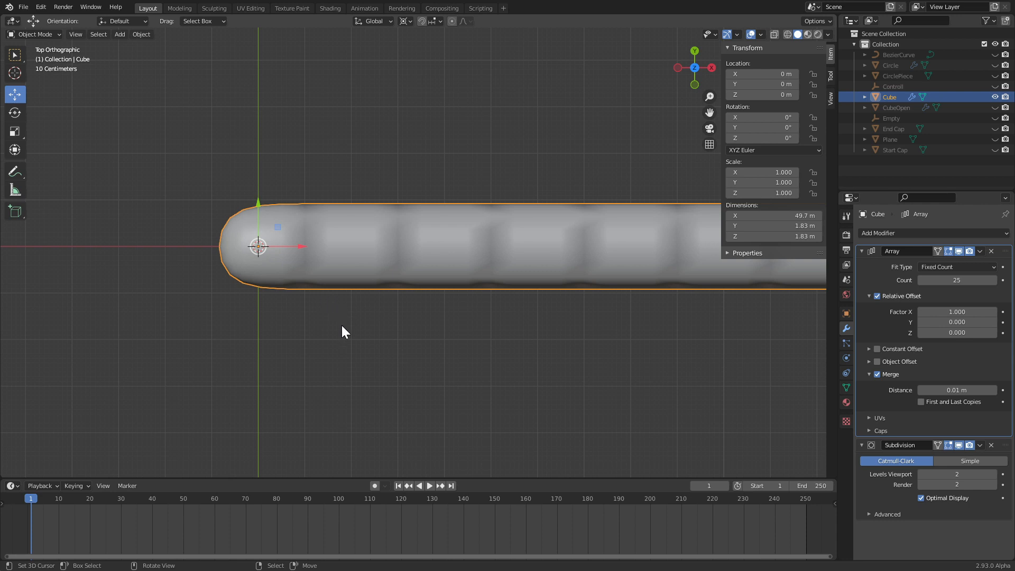
scroll(327, 322, "up", 3)
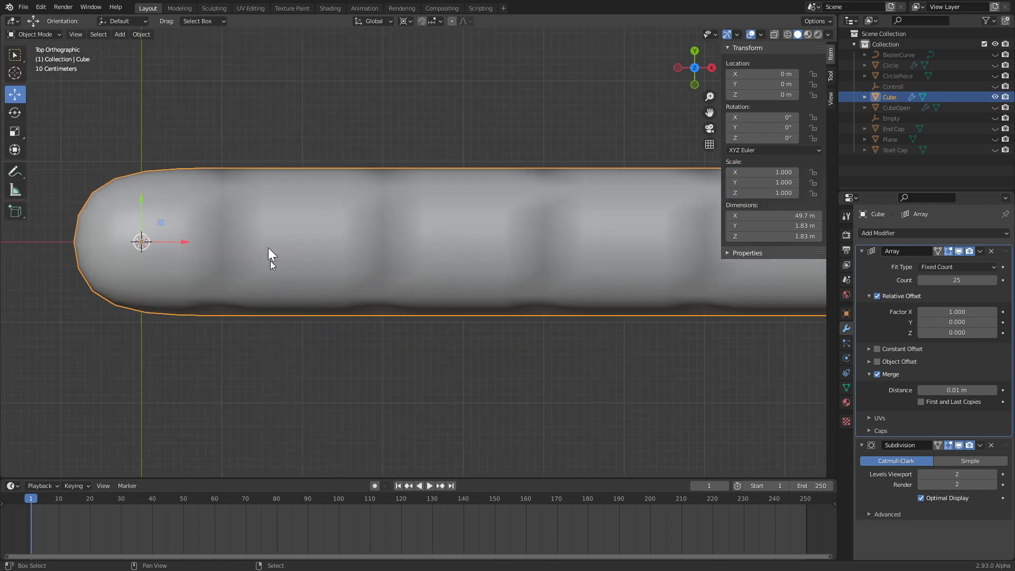
middle_click_drag(269, 251, 396, 310, "shift")
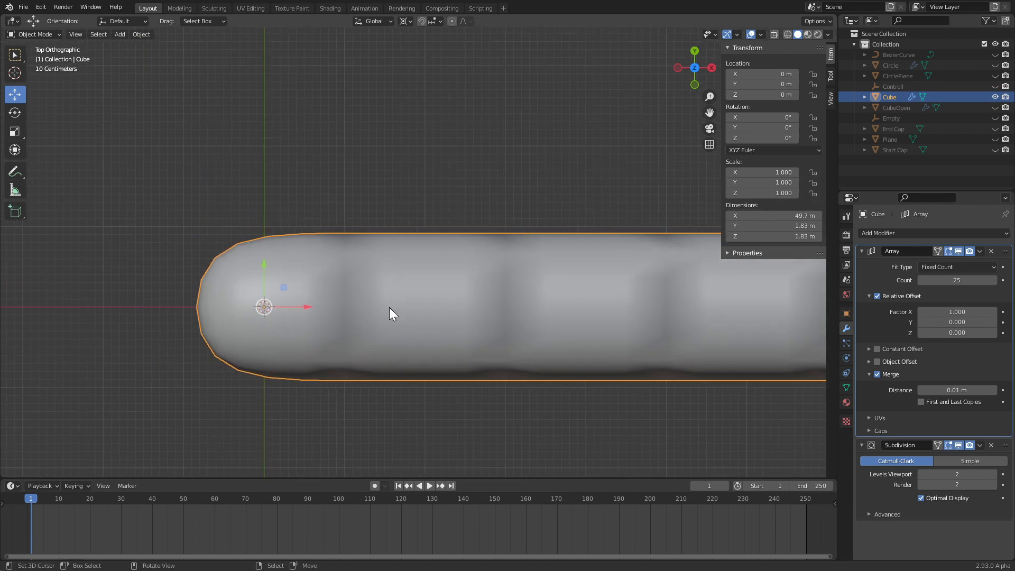
Draw a T-shaped annotation marking the top edge and the seam between the first two copies
mouse_move(295, 233)
left_mouse_down()
mouse_move(392, 235)
mouse_move(347, 297)
left_mouse_up()
scroll(350, 273, "up", 2)
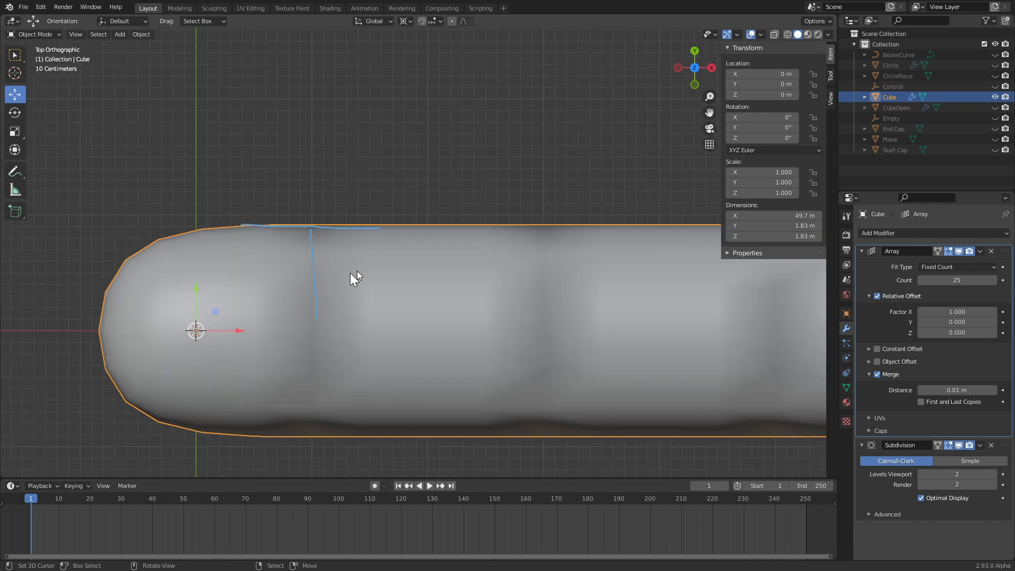
scroll(324, 262, "down", 1)
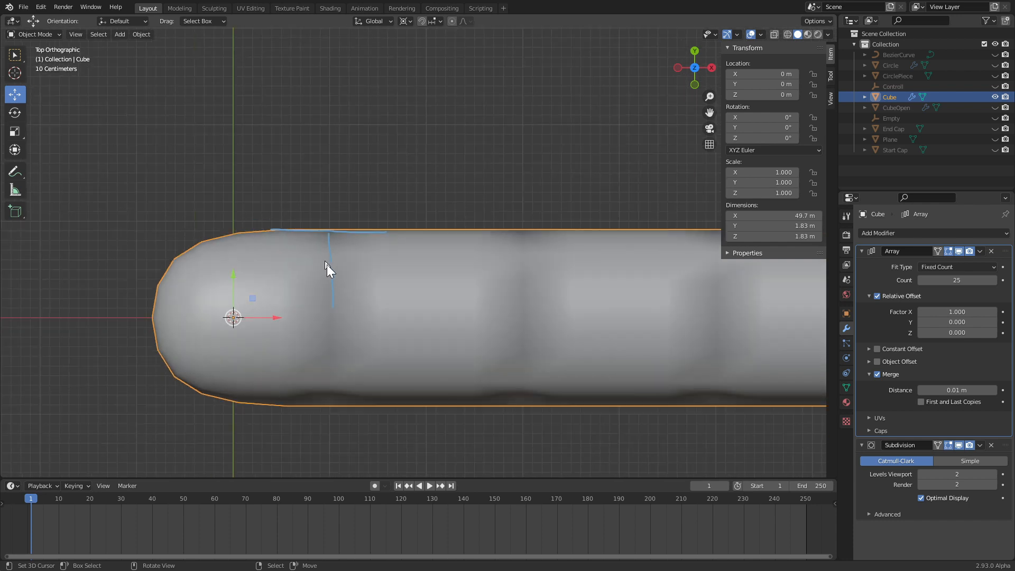
Enter Edit Mode on the cube, switch to wireframe shading and select the +X face between the first two copies
key("Tab")
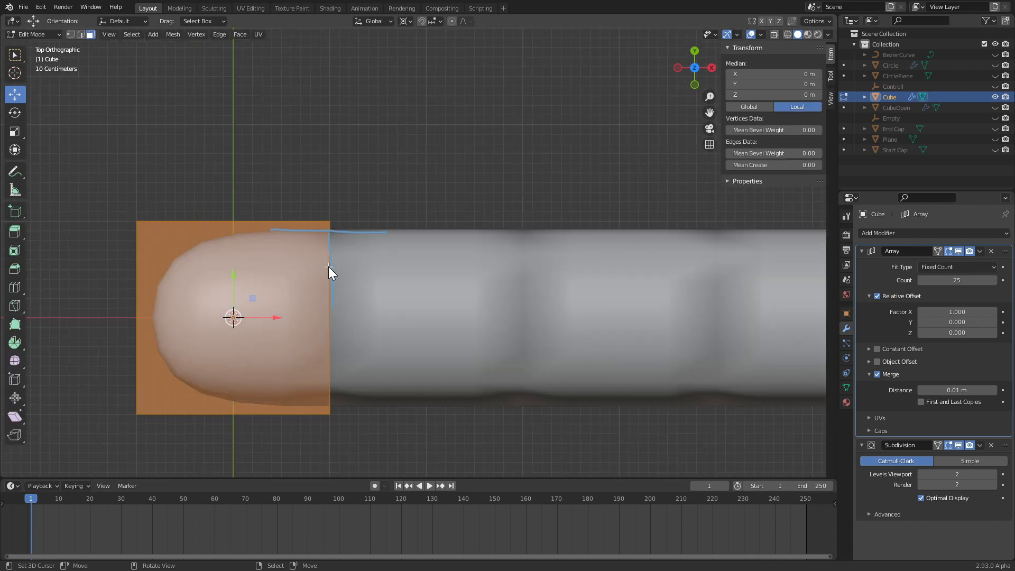
mouse_move(313, 277)
middle_mouse_down()
mouse_move(383, 211)
mouse_move(459, 250)
middle_mouse_up()
key("z")
left_click(355, 247)
scroll(366, 256, "down", 3)
middle_click_drag(366, 256, 441, 271)
left_click(419, 272)
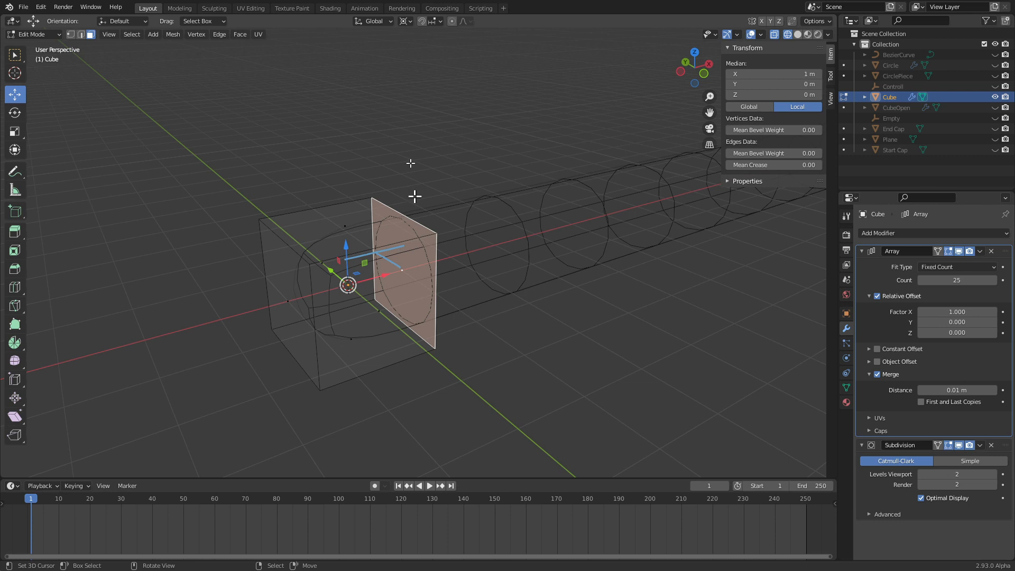
middle_click_drag(604, 175, 451, 235, "shift")
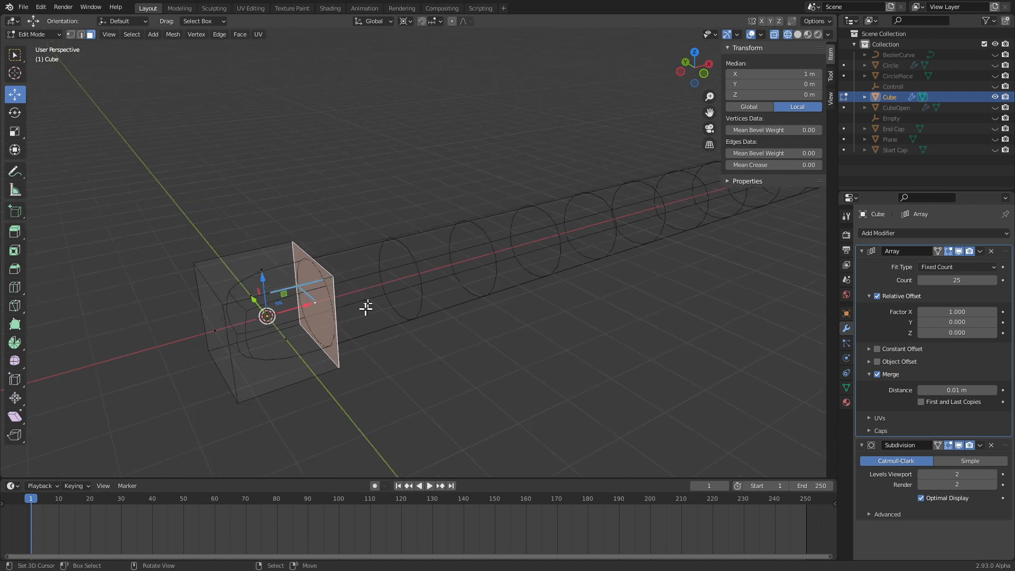
scroll(355, 315, "up", 1)
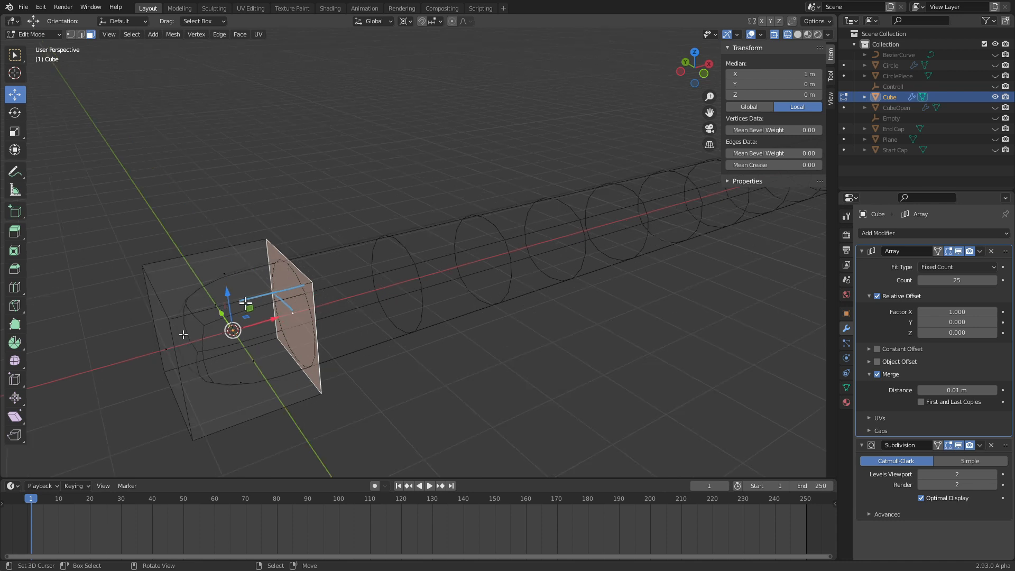
Delete the cube's +X face that meets the next copy, and return to Object Mode with solid shading
left_click(166, 355)
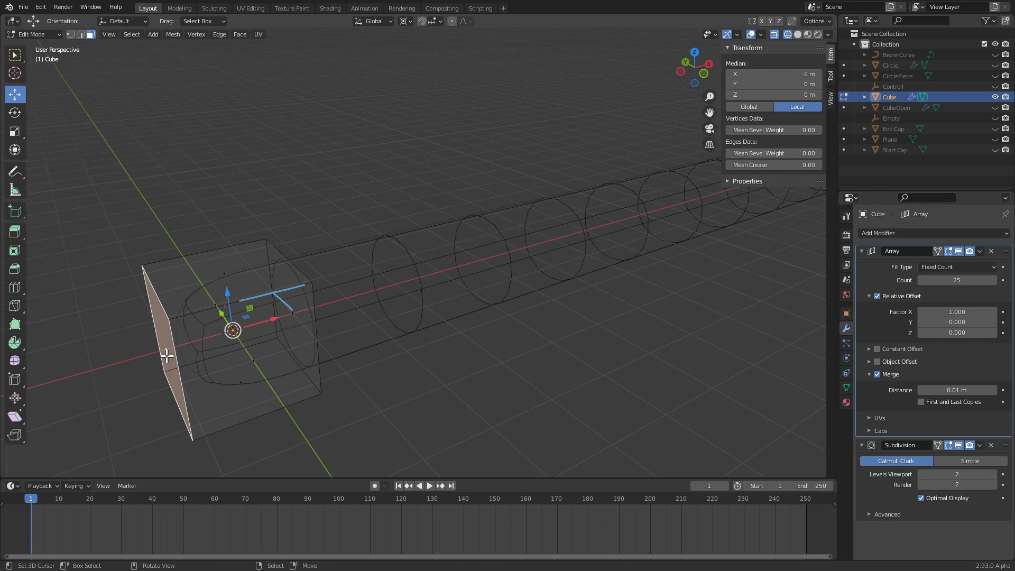
left_click(292, 285)
key("x")
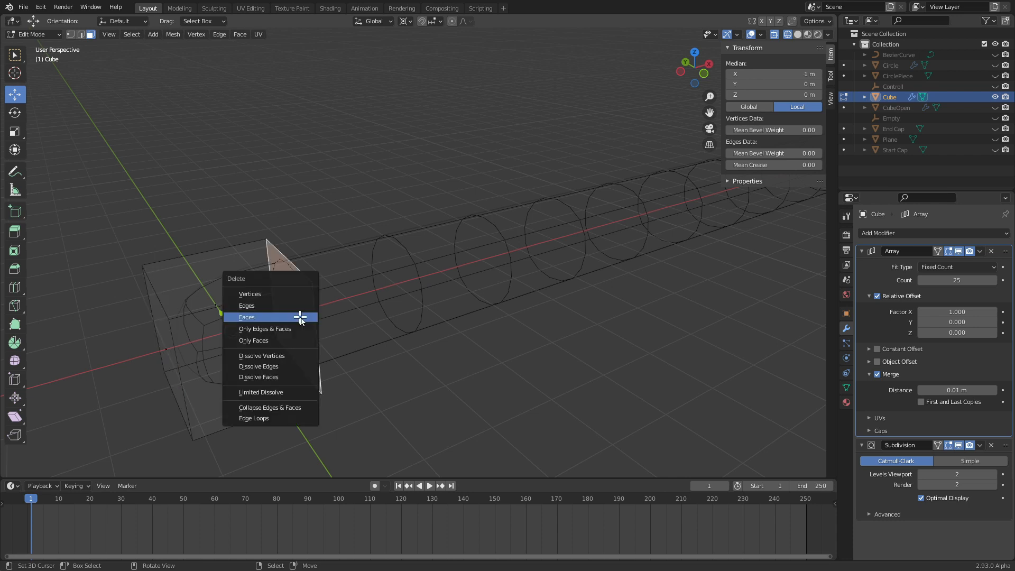
left_click(300, 317)
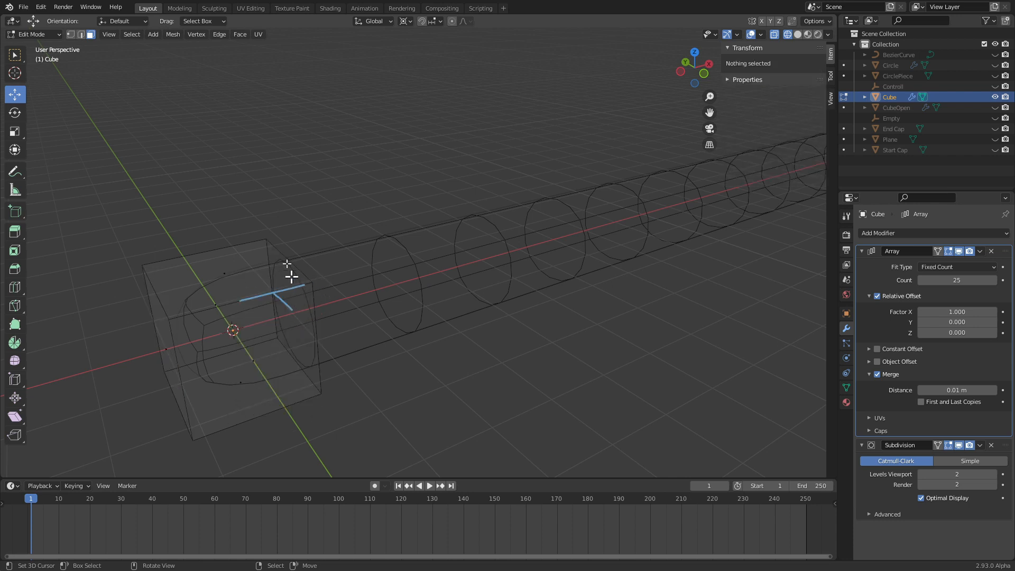
key("Tab")
key("z")
left_click(418, 320)
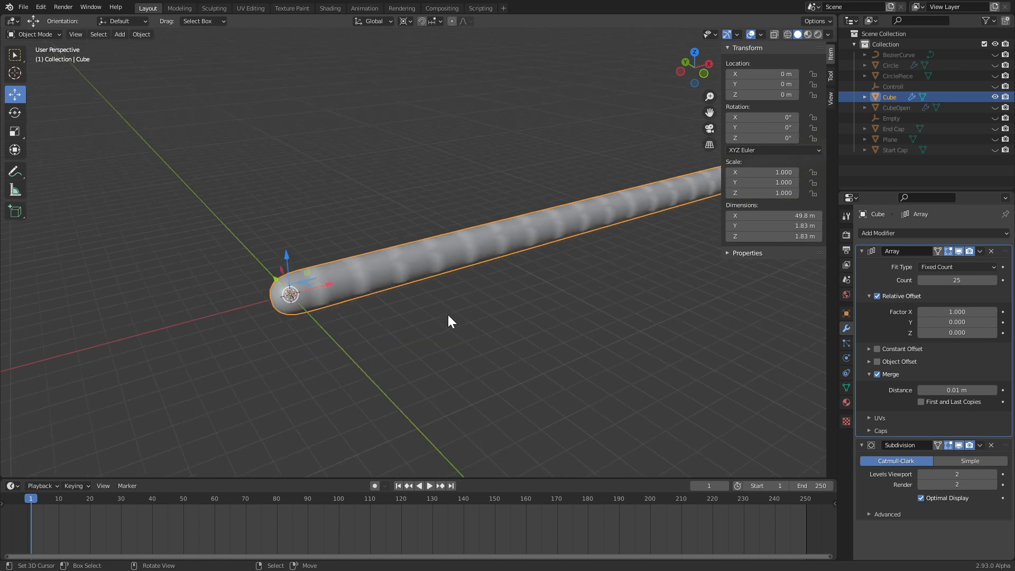
scroll(448, 315, "up", 5)
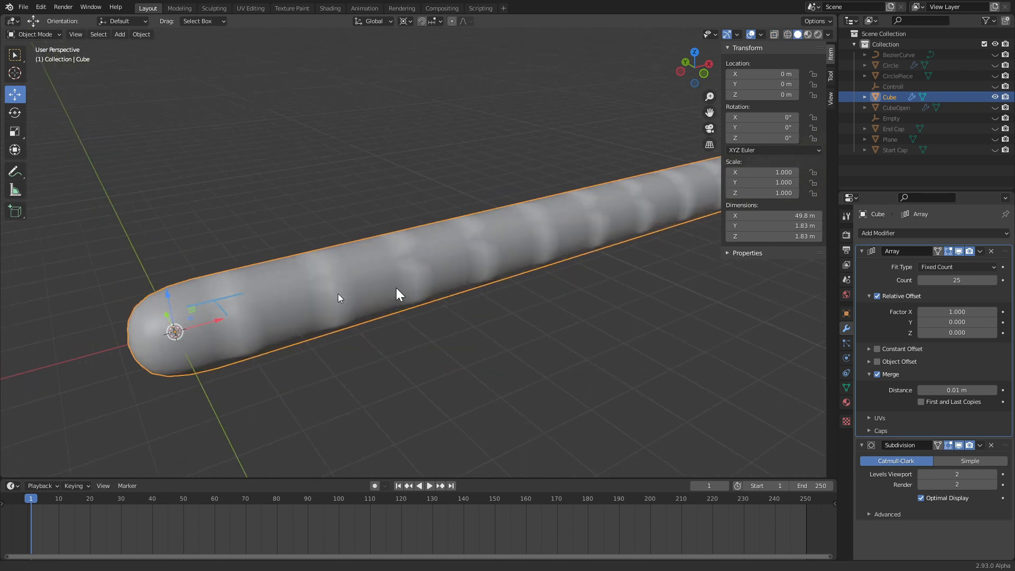
middle_click_drag(337, 294, 359, 309, "shift")
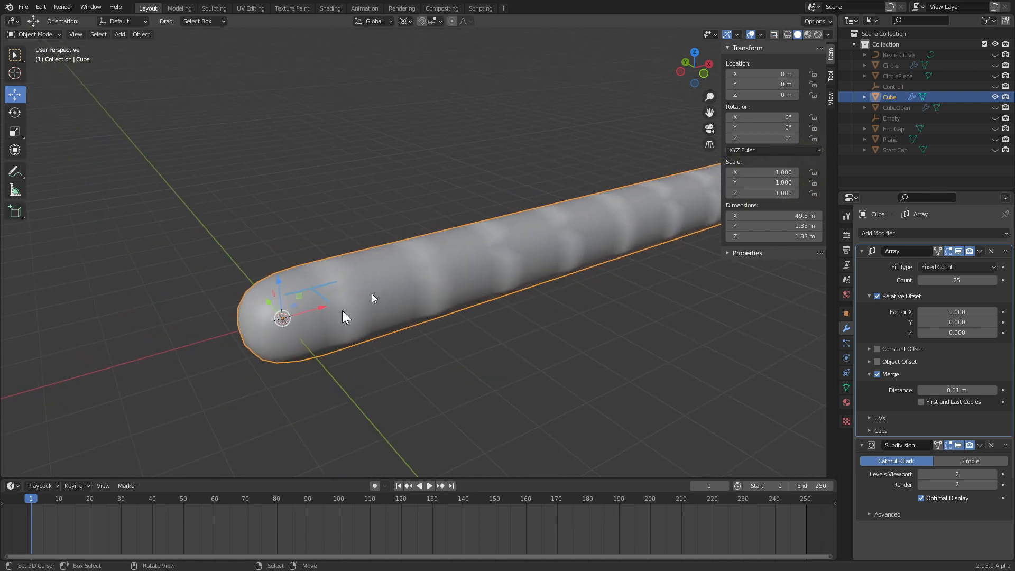
Delete the cube's remaining -X end face in Edit Mode and return to Object Mode
key("Tab")
left_click(241, 334)
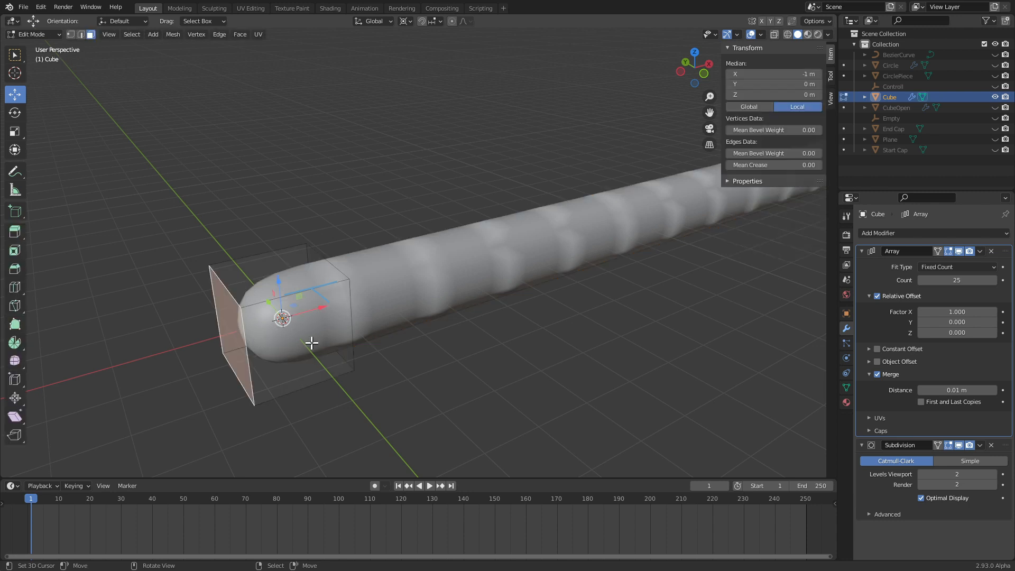
right_click(410, 294)
left_click(410, 295)
key("Tab")
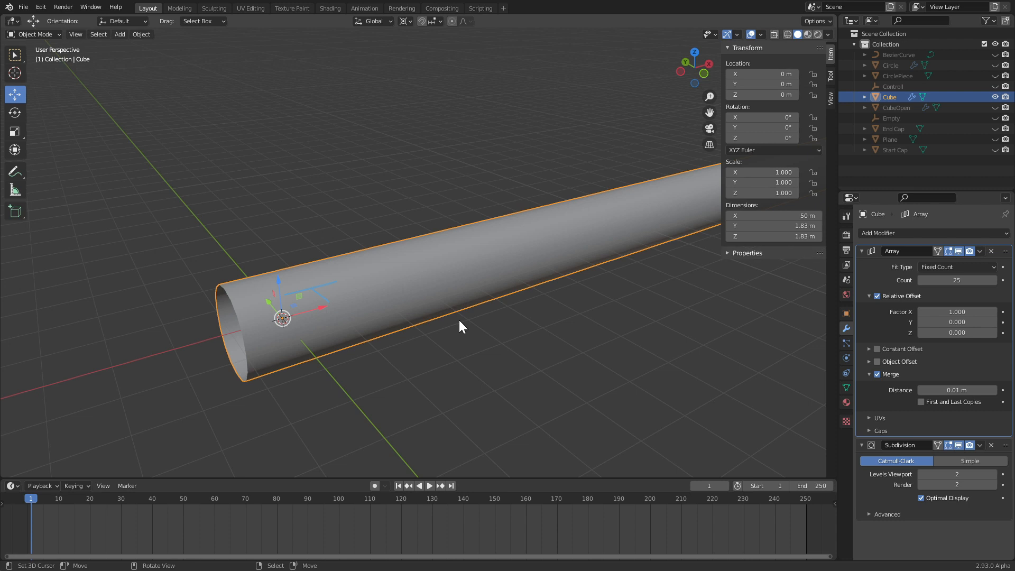
Reduce the tube's Array count to 7, viewing it from the top
key("KP_7")
scroll(459, 320, "down", 4)
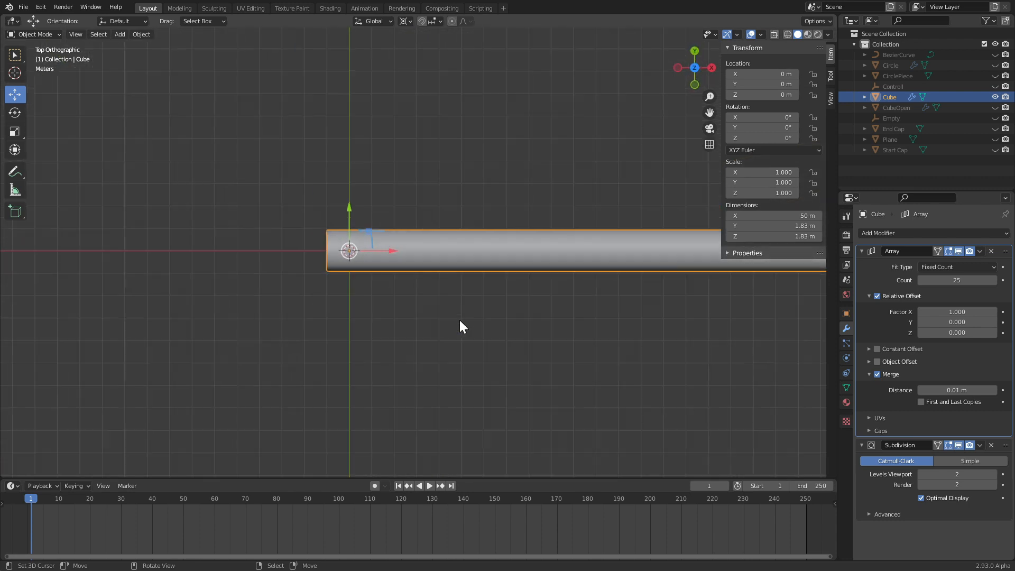
mouse_move(957, 280)
left_mouse_down()
mouse_move(933, 280)
mouse_move(951, 280)
left_mouse_up()
middle_click_drag(440, 355, 512, 339)
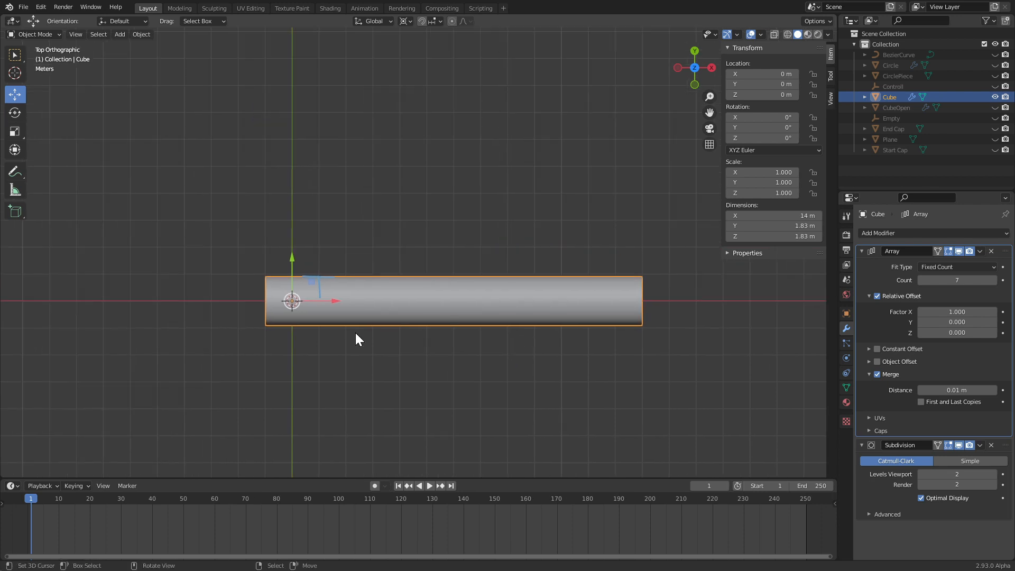
Show the Array modifier's Caps settings and unhide the End Cap and Start Cap objects
left_click(868, 375)
left_click(879, 401)
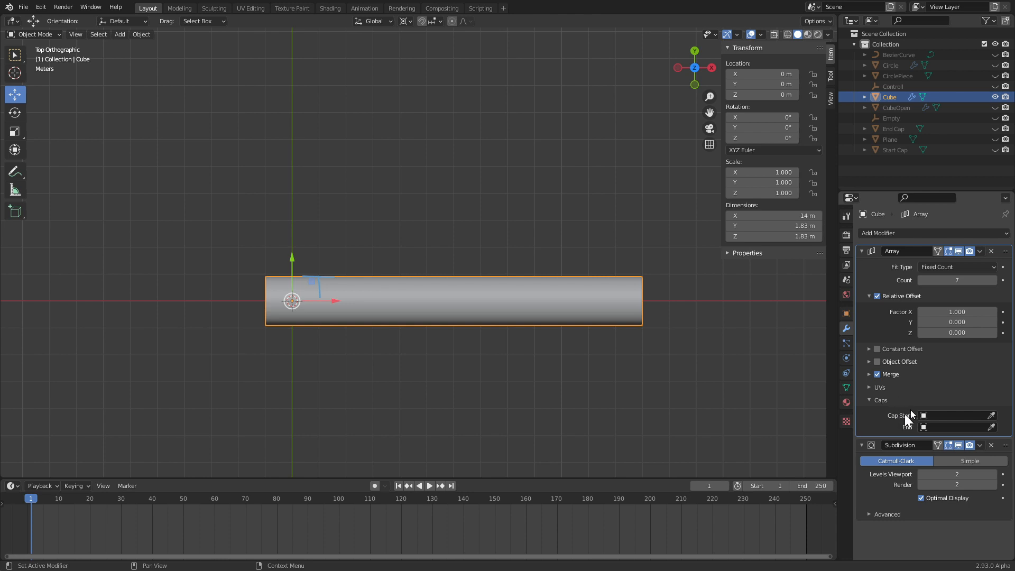
left_click(994, 128)
left_click(996, 149)
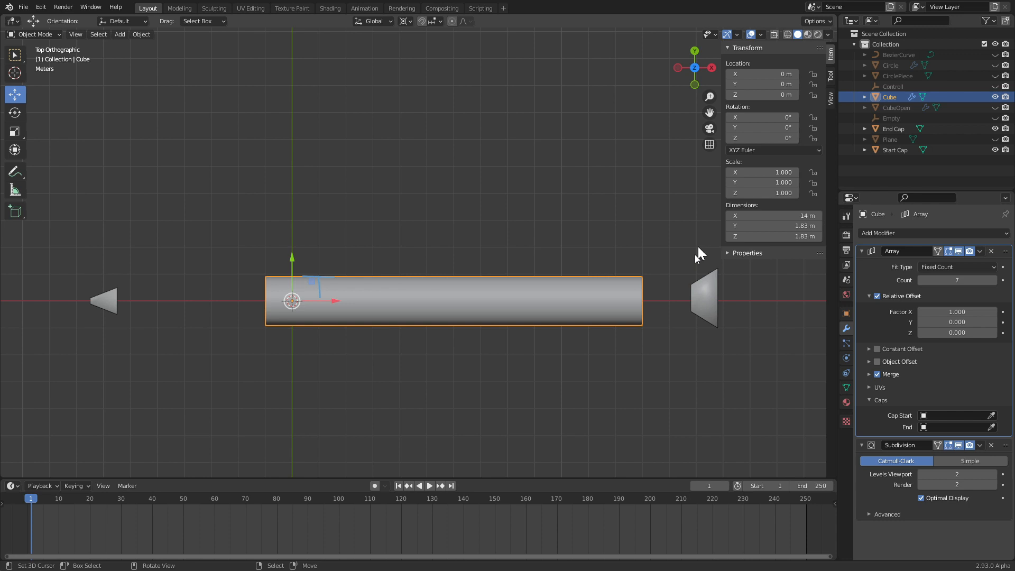
Replace the arrayed cube with the hidden CubeOpen object and clear its Array start and end caps
key("Delete")
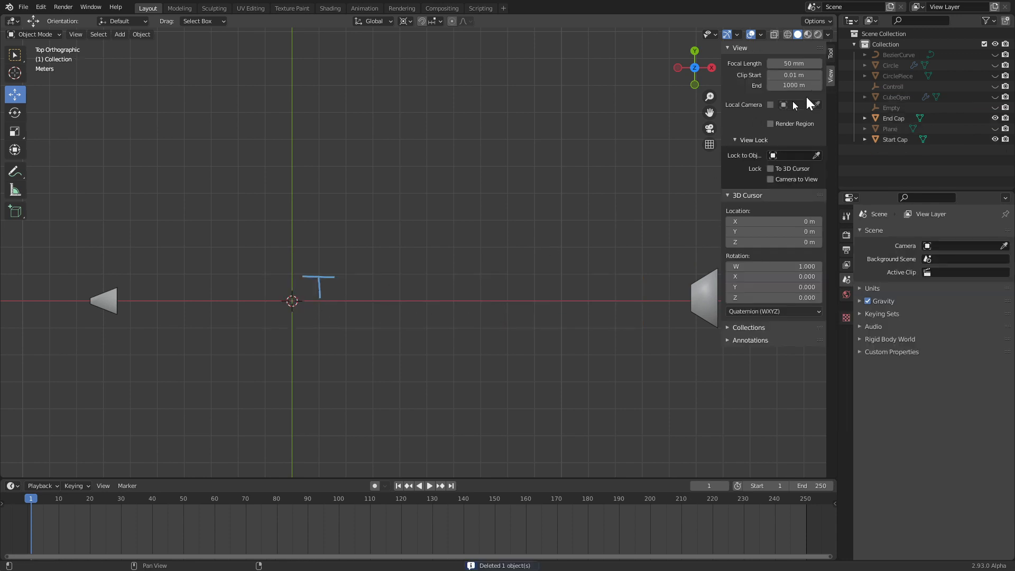
left_click(995, 96)
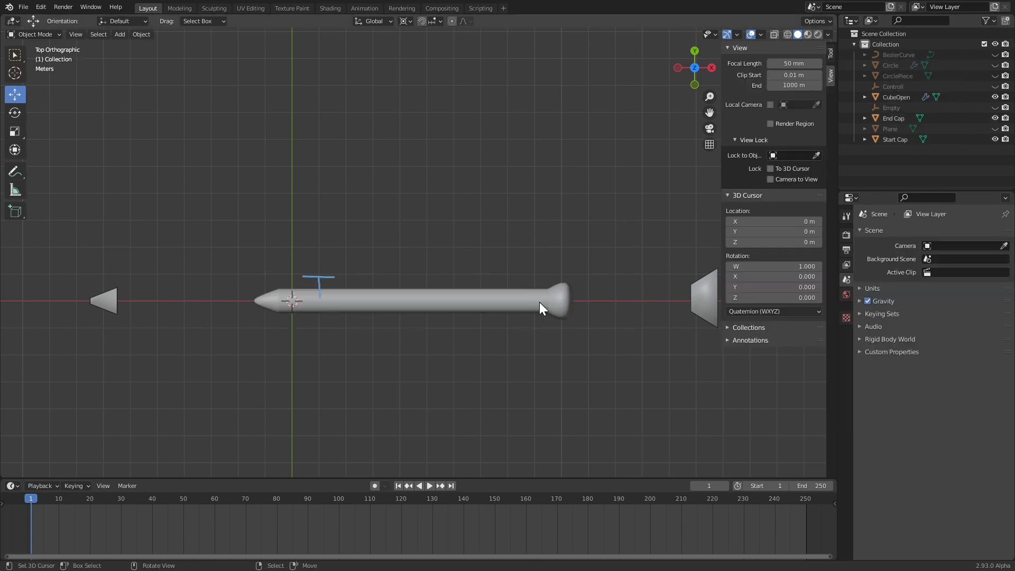
left_click(402, 304)
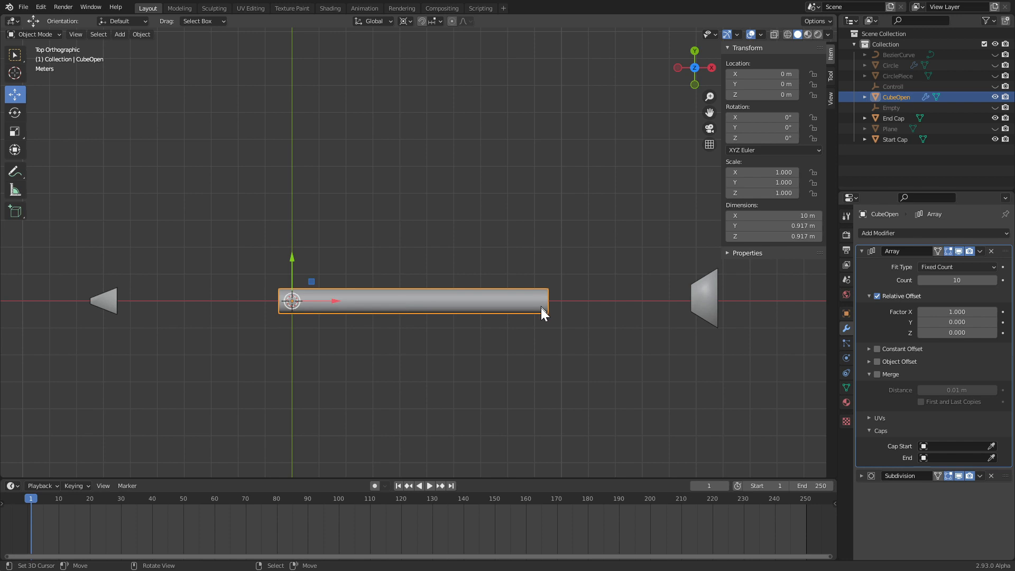
Examine the vertices at the narrow open end of End Cap in Edit Mode
left_click(707, 303)
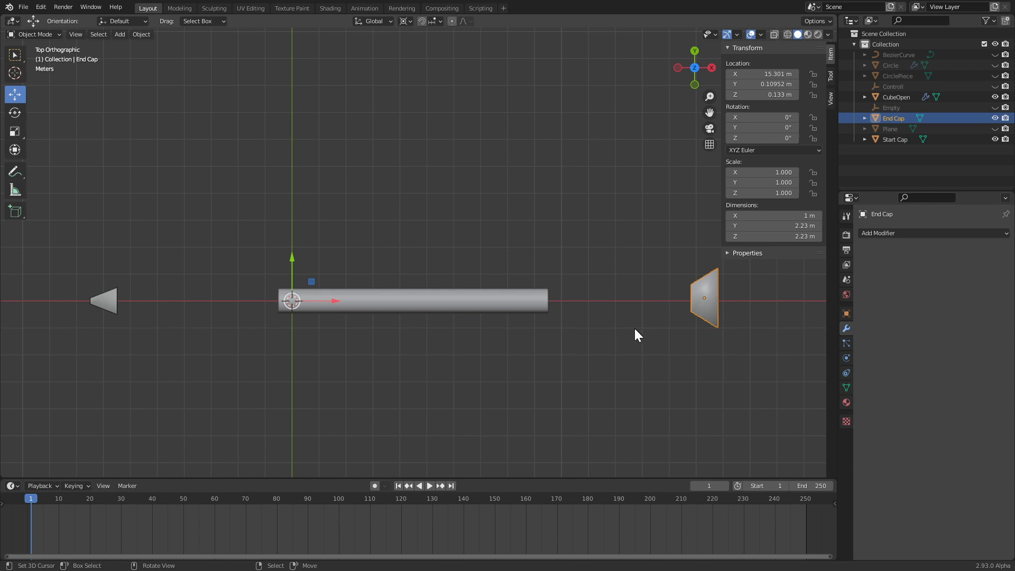
middle_click_drag(600, 371, 625, 278)
key("Tab")
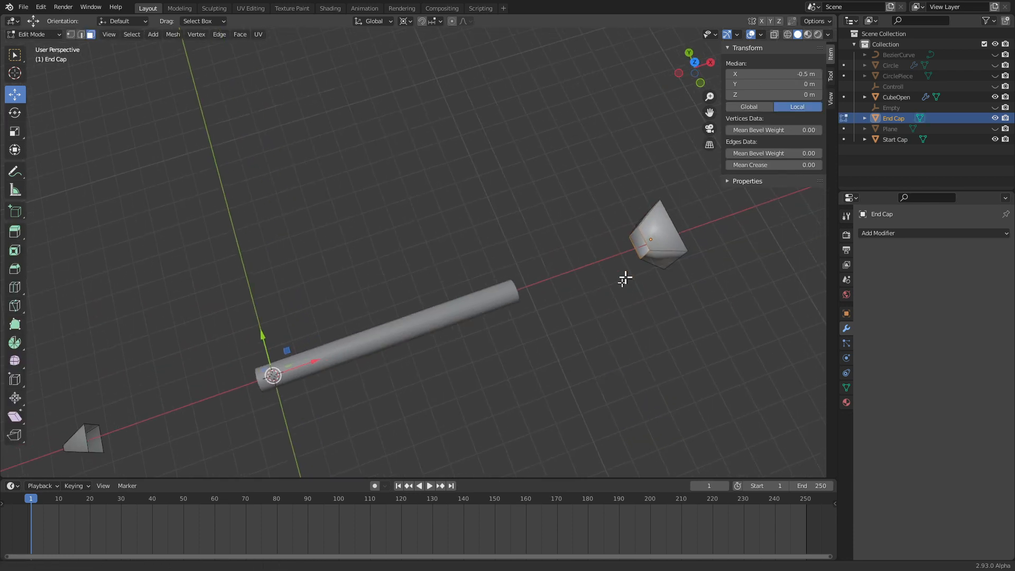
left_click(642, 237)
key("1")
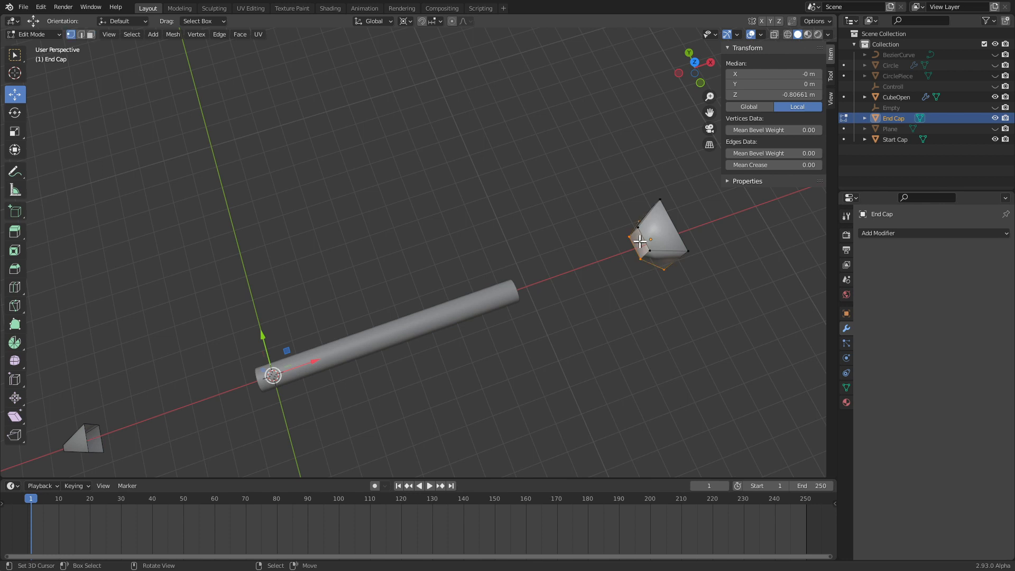
left_click(640, 259)
Switch editing to CubeOpen to examine its open-end vertices, and select Start Cap in Object Mode
key("alt+q")
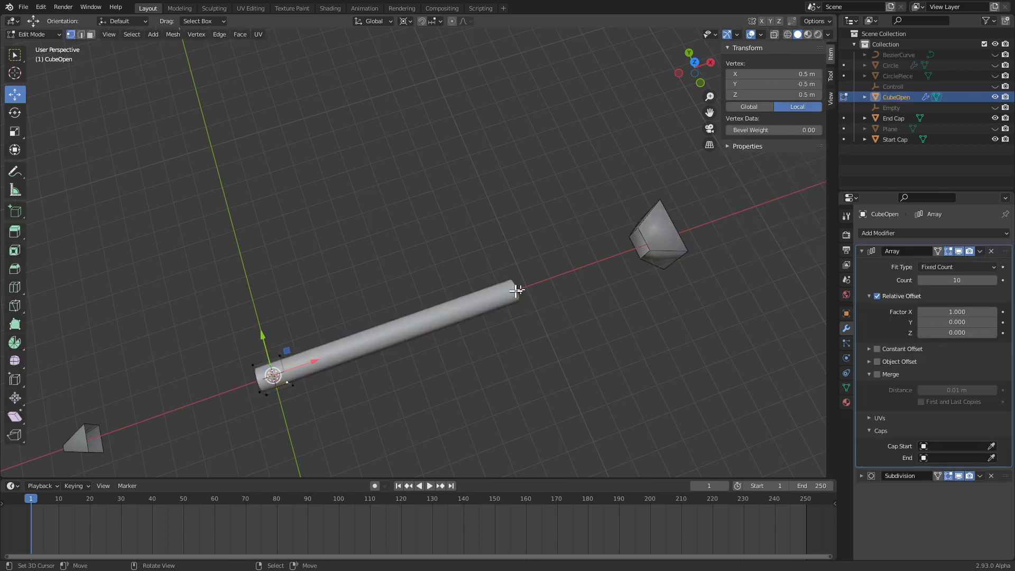
middle_click_drag(273, 375, 334, 290)
right_click(325, 346, "alt")
middle_click_drag(388, 352, 439, 288, "shift")
key("Tab")
left_click(174, 385)
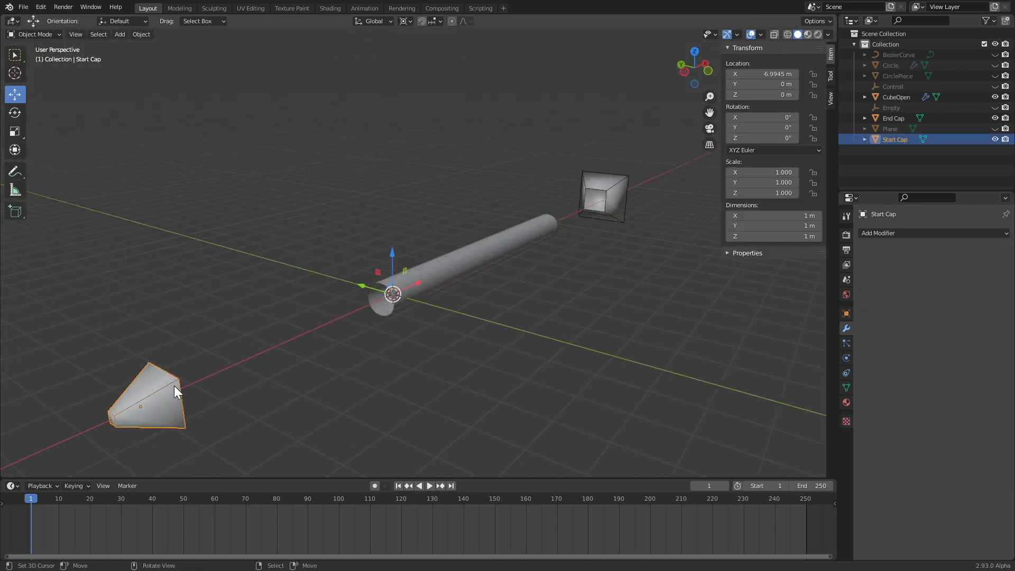
Examine the vertices at Start Cap's wide open end in Edit Mode
middle_click_drag(293, 341, 132, 377)
key("Tab")
left_click(118, 350, "alt")
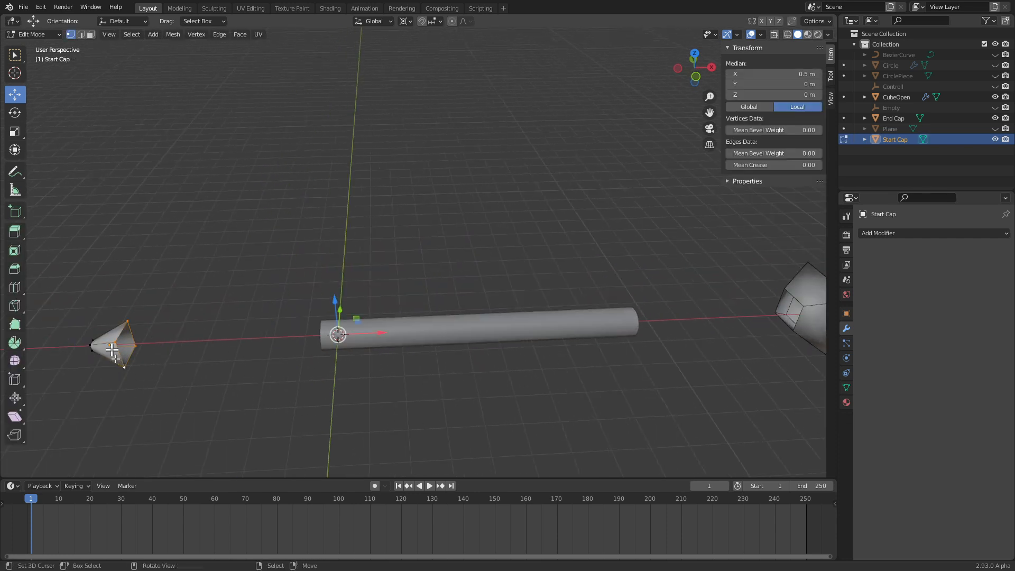
key("Tab")
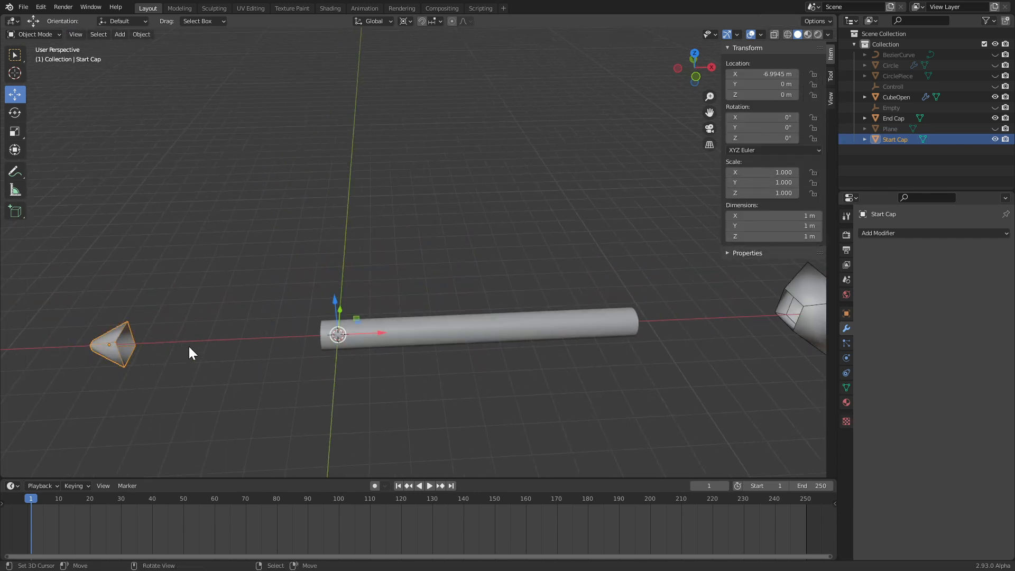
Assign Start Cap as the start cap and End Cap as the end cap of CubeOpen's Array modifier
left_click(409, 327)
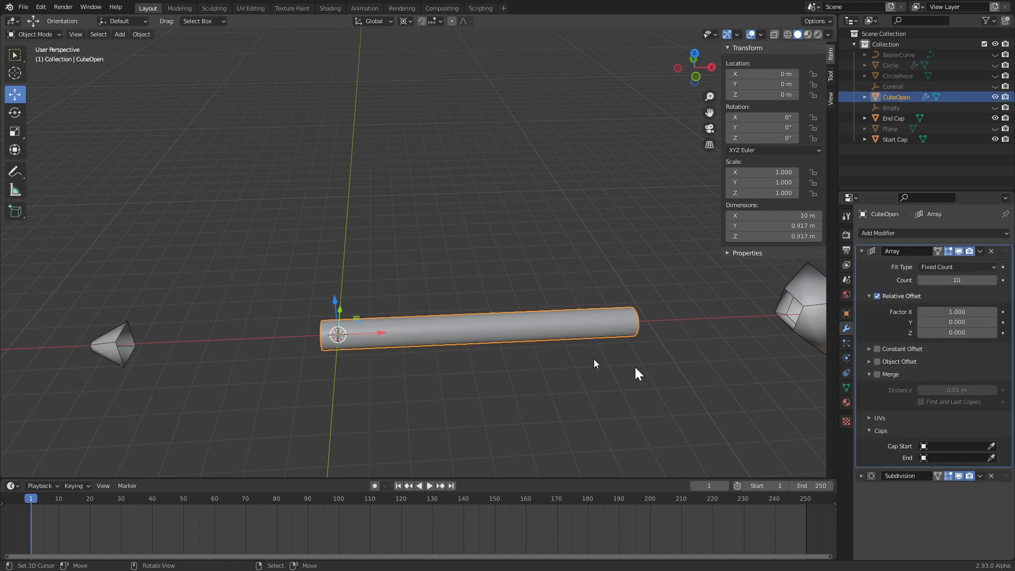
scroll(686, 385, "down", 2)
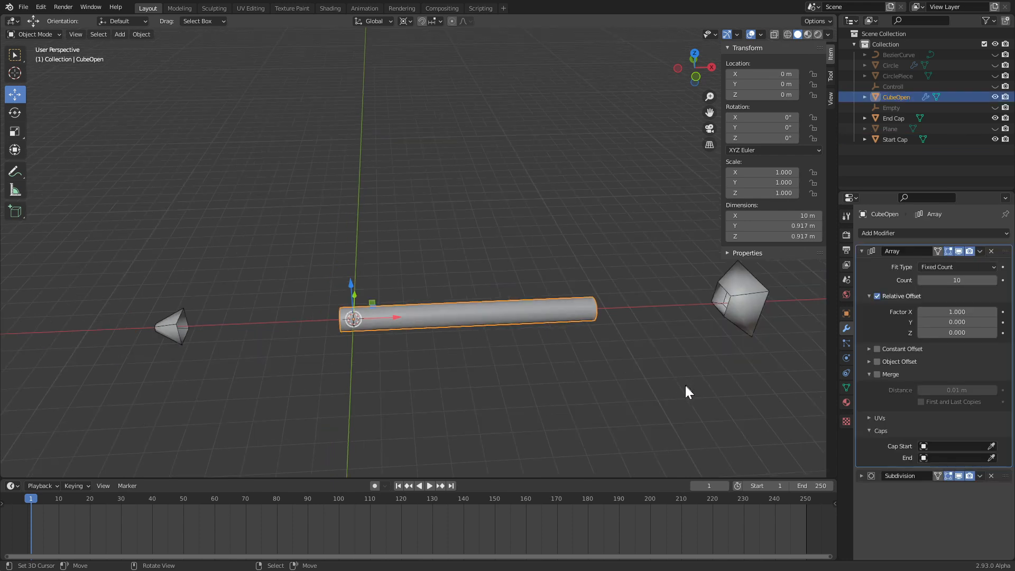
middle_click_drag(662, 389, 630, 394, "shift")
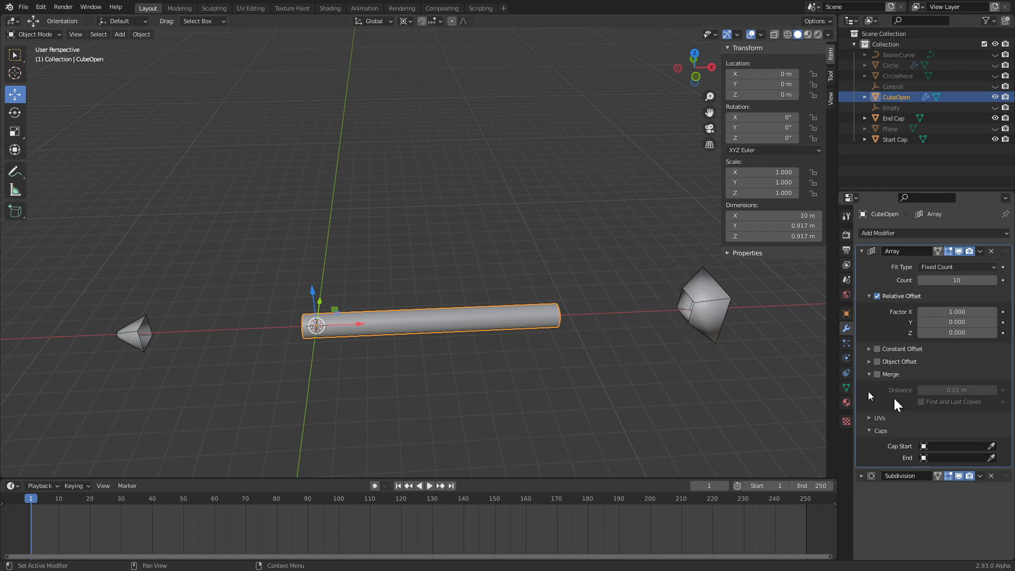
left_click(991, 446)
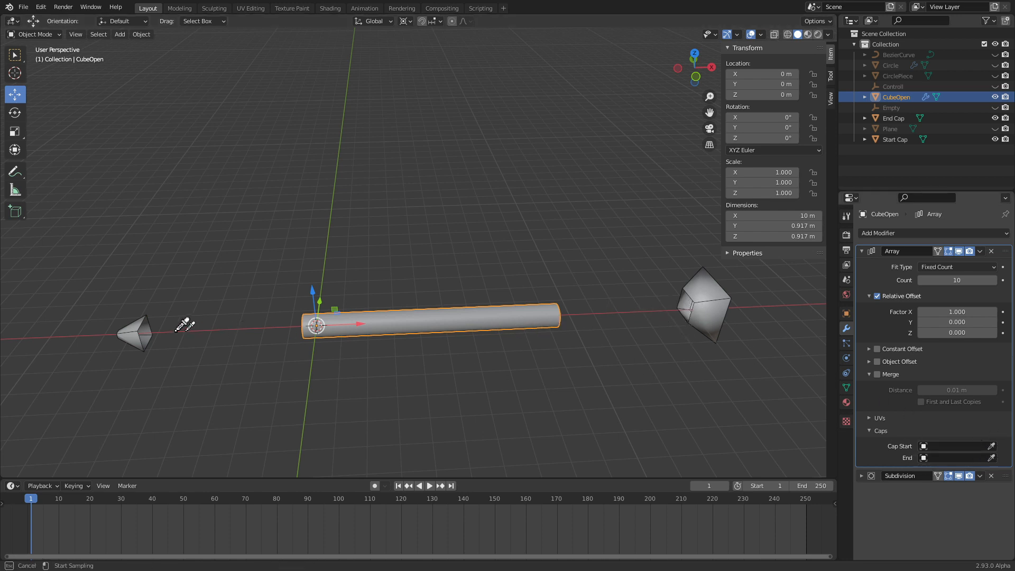
left_click(135, 334)
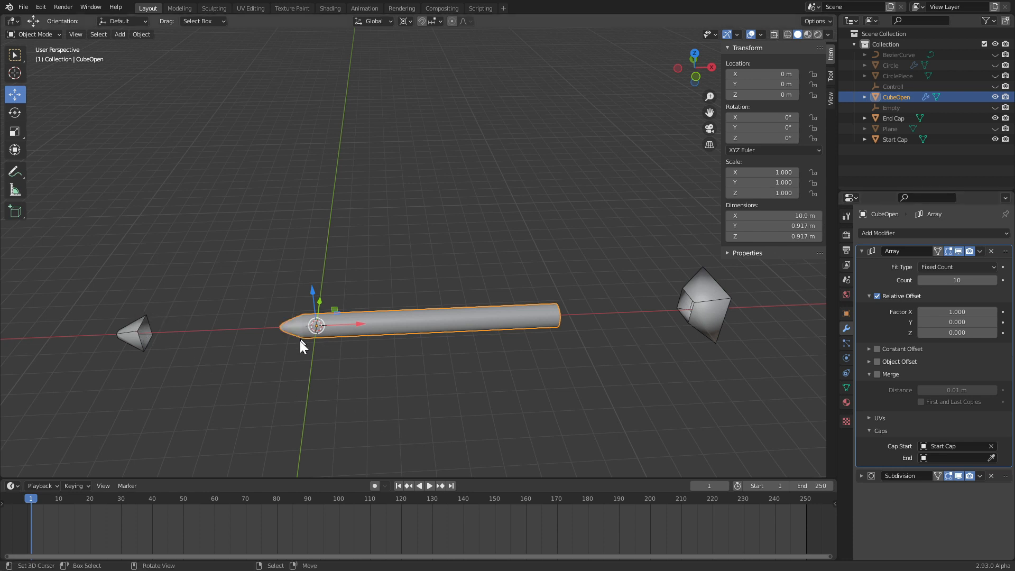
left_click(991, 458)
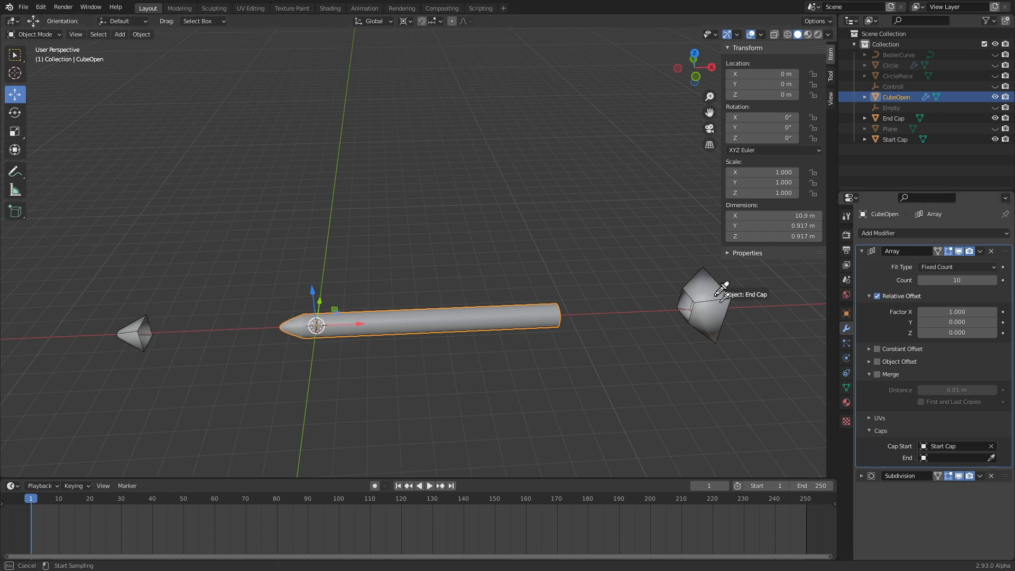
left_click(695, 296)
Preview Merge on CubeOpen's Array at the cap joints by enabling it and disabling it again
scroll(474, 397, "up", 2)
middle_click_drag(450, 401, 456, 379, "shift")
middle_click_drag(720, 362, 479, 371, "shift")
middle_click_drag(421, 326, 623, 304, "shift")
left_click(876, 374)
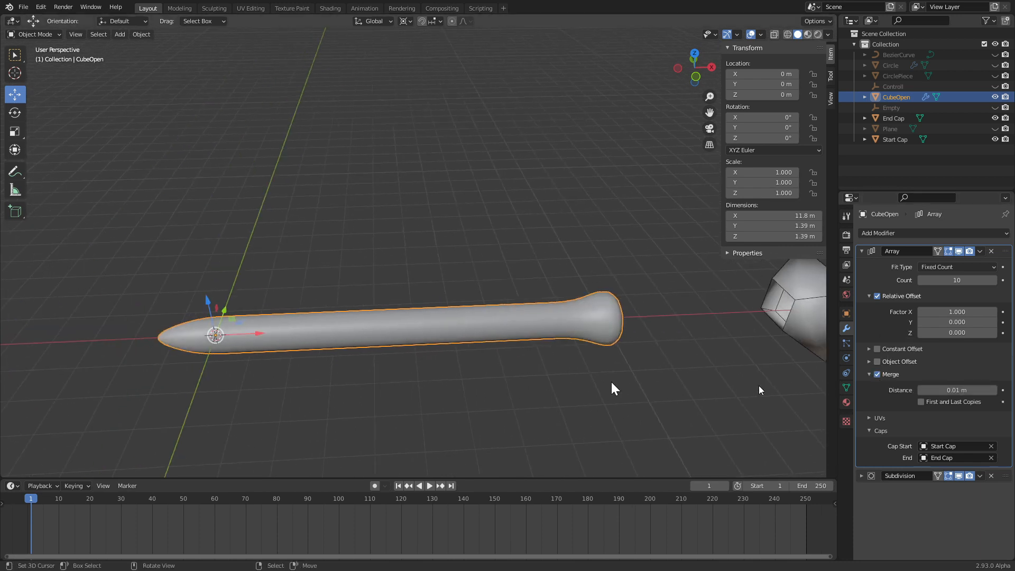
left_click(876, 374)
Try moving the upper corner vertex of Start Cap's open end up about 1 m in Edit Mode
scroll(467, 328, "down", 3)
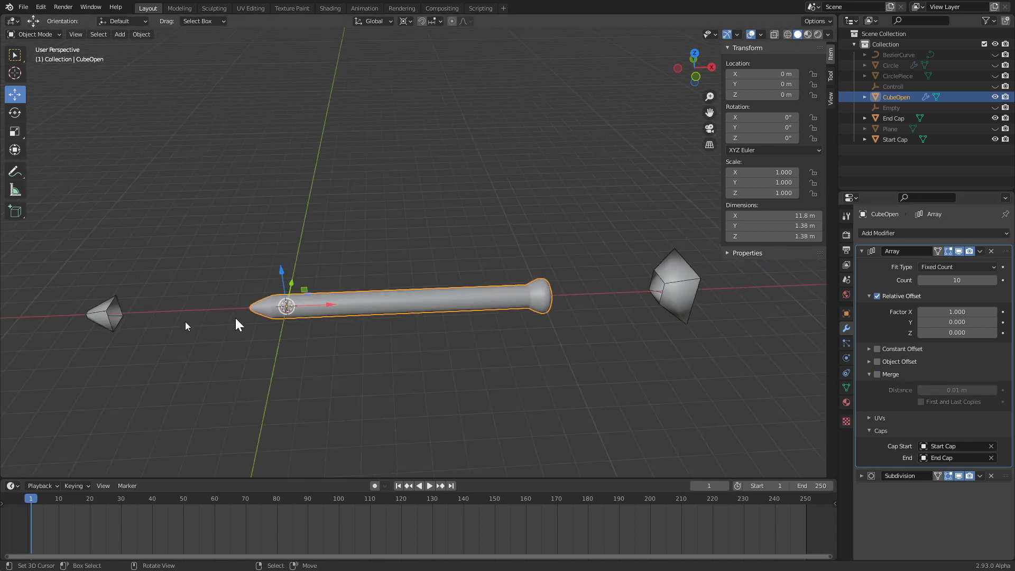
left_click(118, 317)
key("Tab")
key("Tab")
key("Tab")
key("Tab")
key("Tab")
left_click_drag(119, 290, 119, 267)
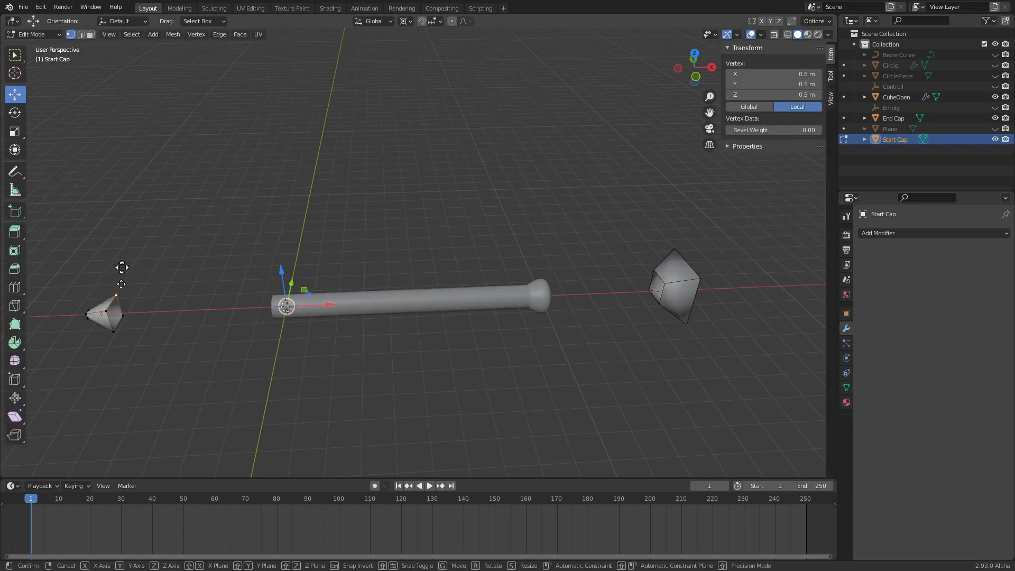
key("Tab")
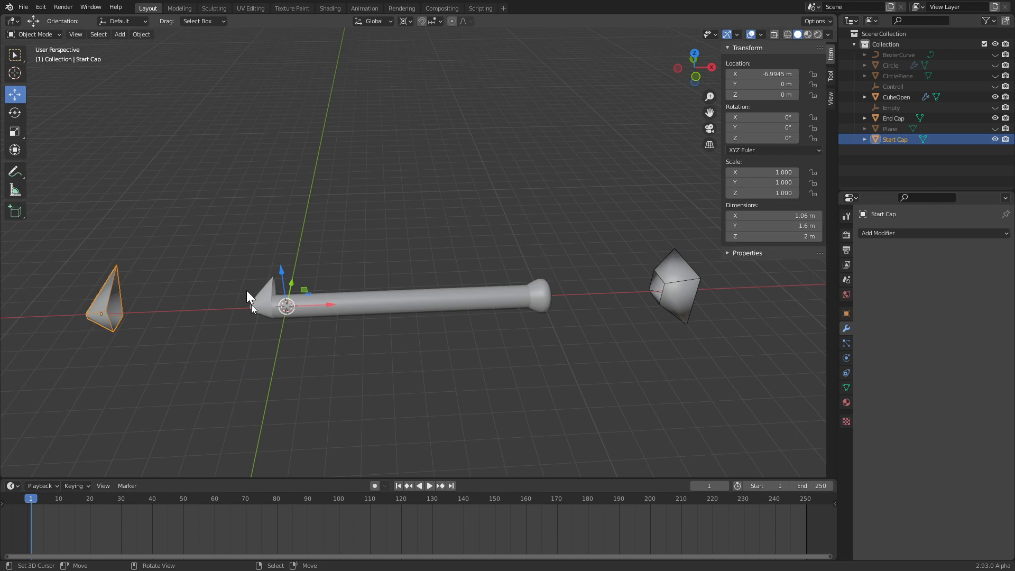
Undo the vertex move on Start Cap and return to Object Mode
key("Tab")
key("Tab")
key("Tab")
key("ctrl+z")
key("Tab")
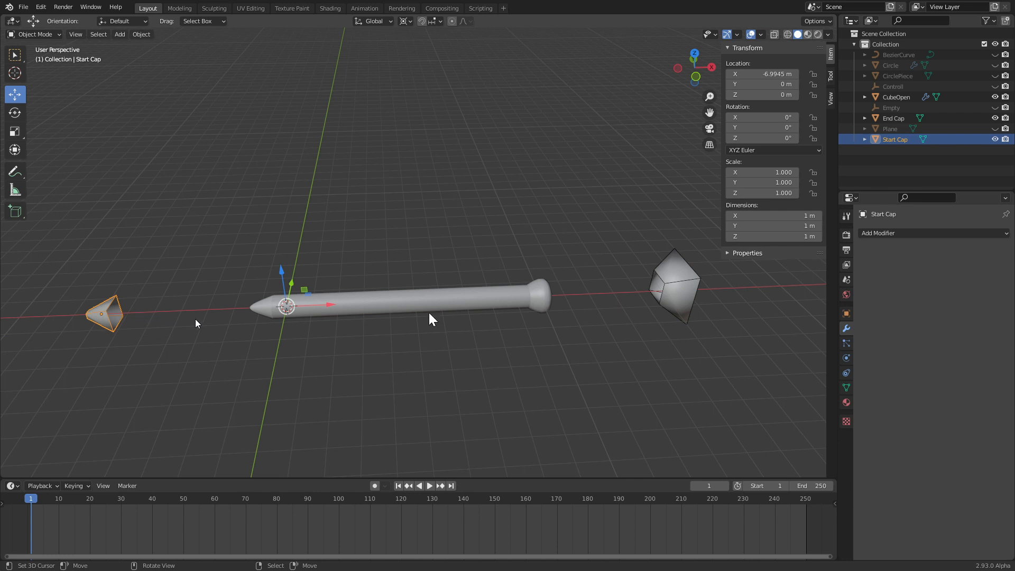
Hide the Start Cap and End Cap objects in the viewport
key("h")
left_click(686, 301)
key("h")
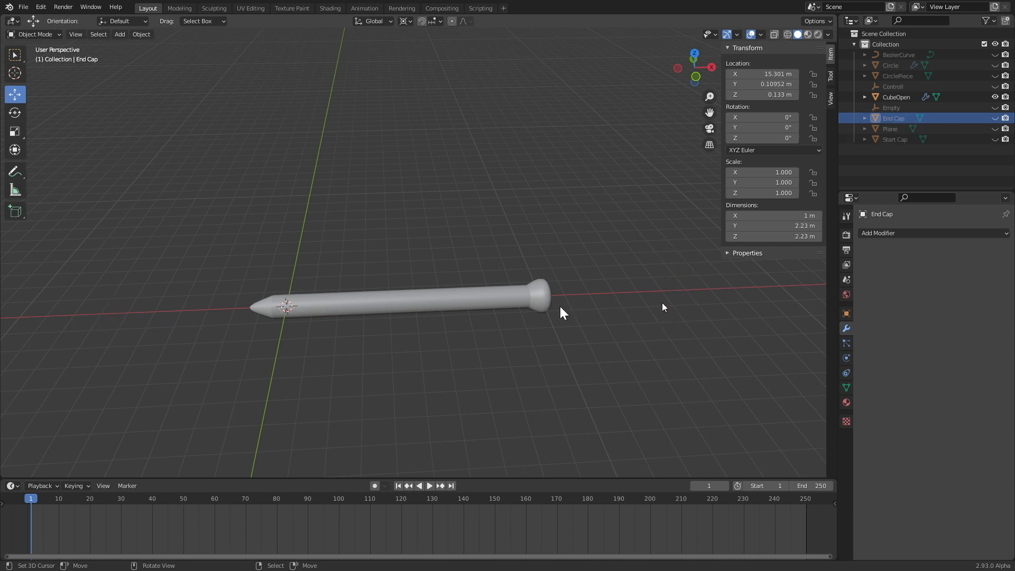
Select CubeOpen and enable Merge in its Array modifier
left_click(499, 304)
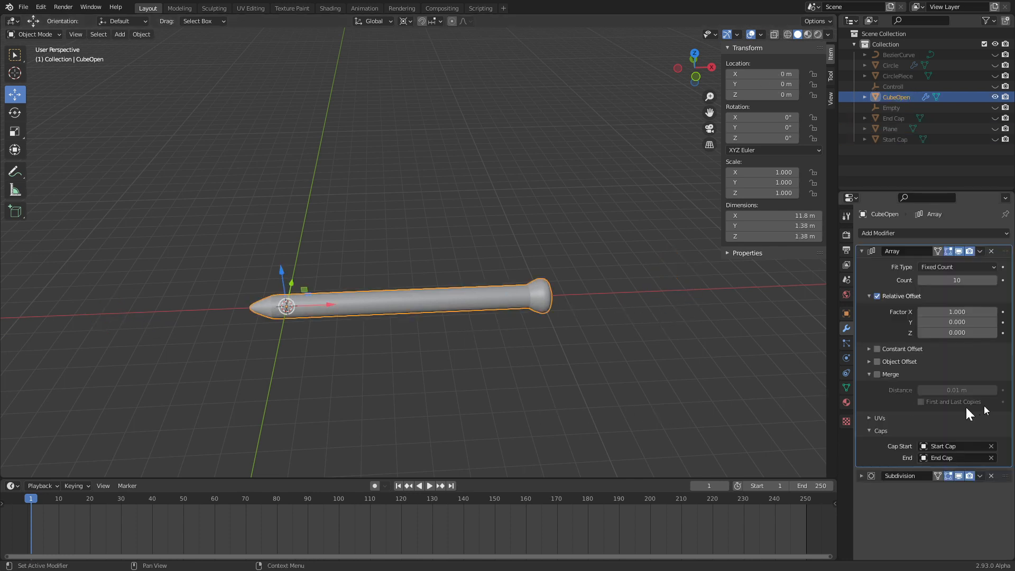
scroll(563, 303, "up", 2)
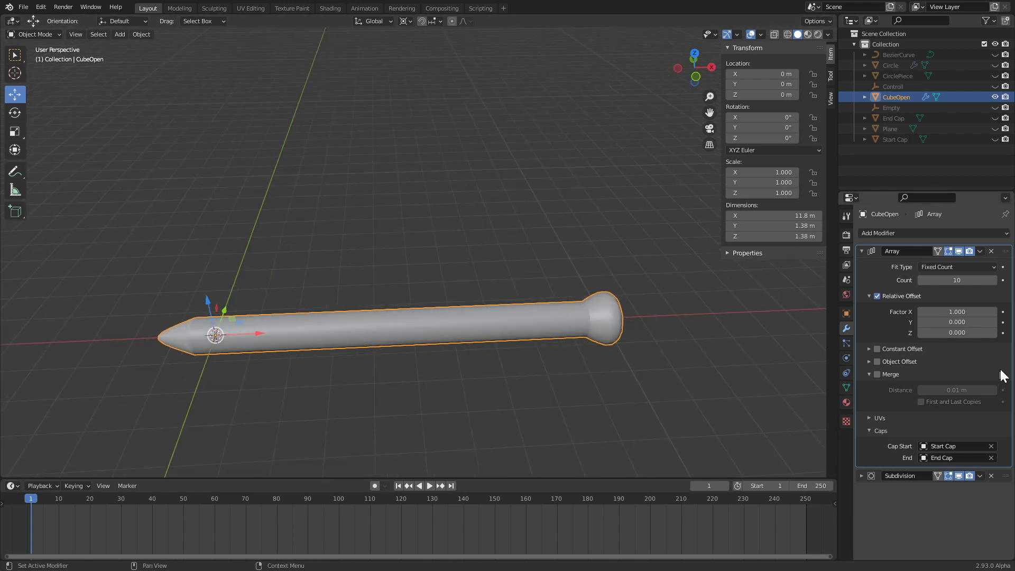
left_click(877, 374)
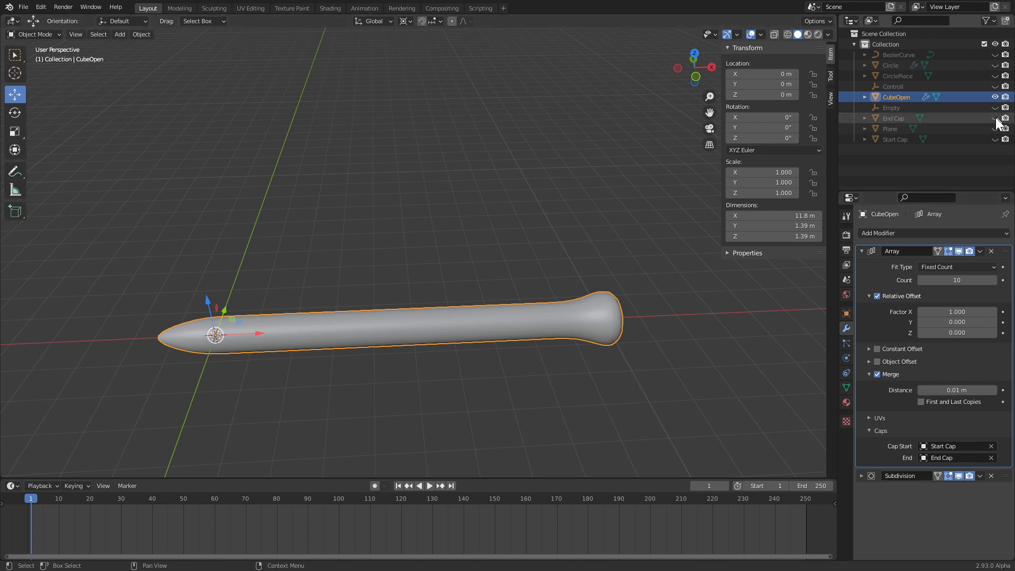
Unhide End Cap and slightly enlarge its open-end vertex loop in Edit Mode, using Bounding Box Center as the pivot
left_click(995, 119)
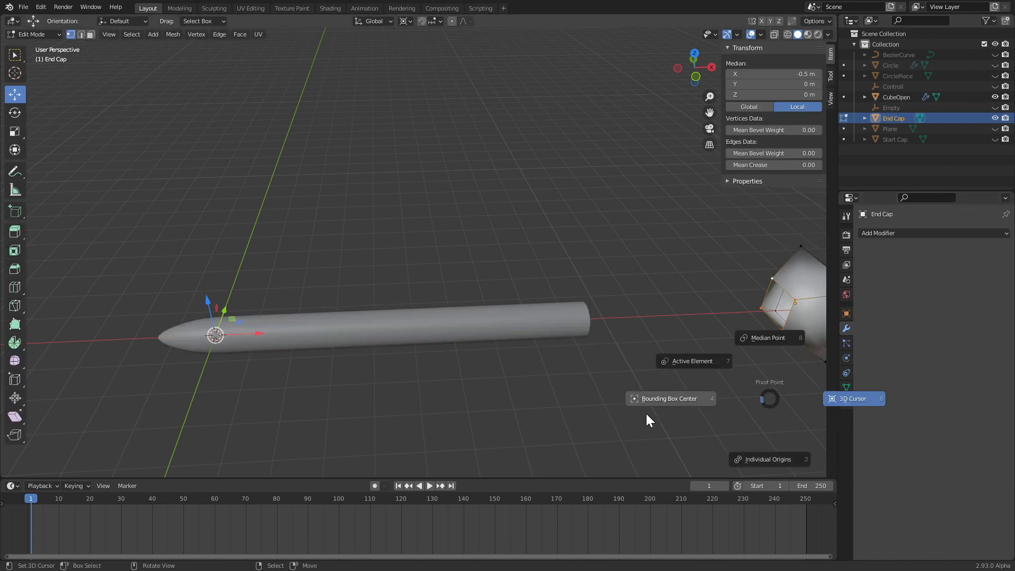
left_click(646, 413)
key("s")
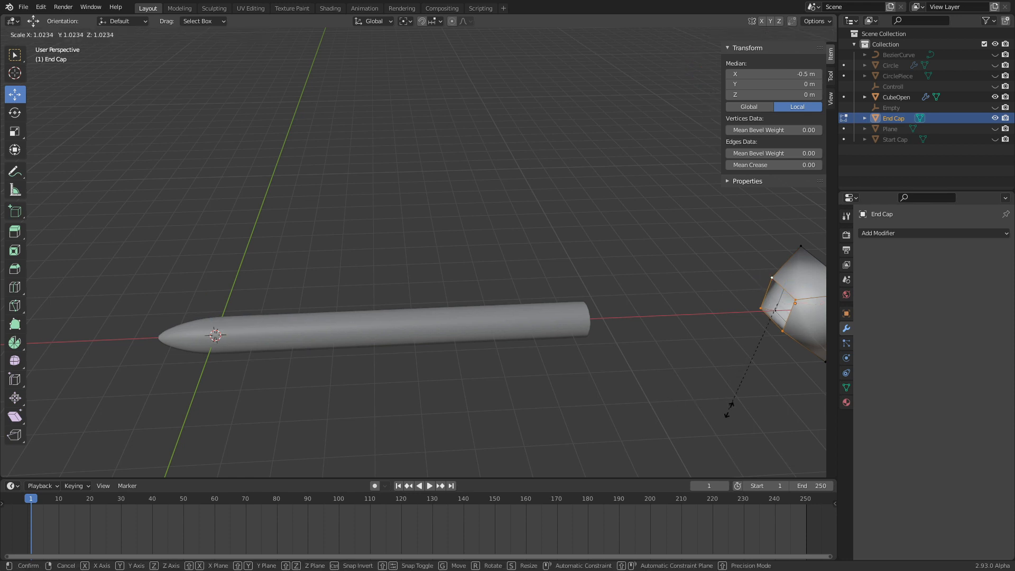
left_click(751, 454)
key("Tab")
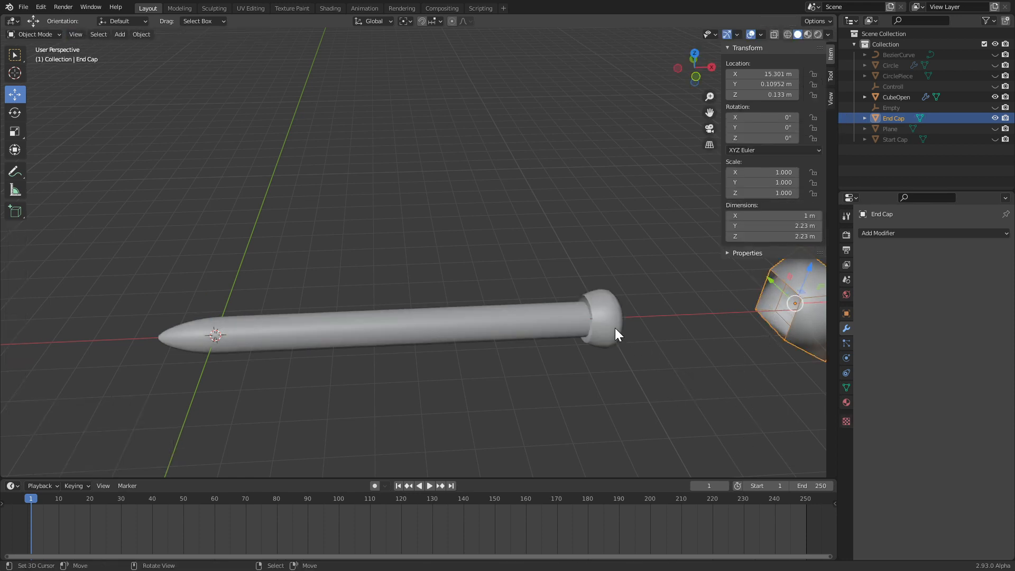
Set the Merge distance of CubeOpen's Array modifier to 0.29 m
left_click(588, 328)
left_click_drag(954, 390, 989, 389)
Select the End Cap object and hide it in the viewport
left_click(785, 301)
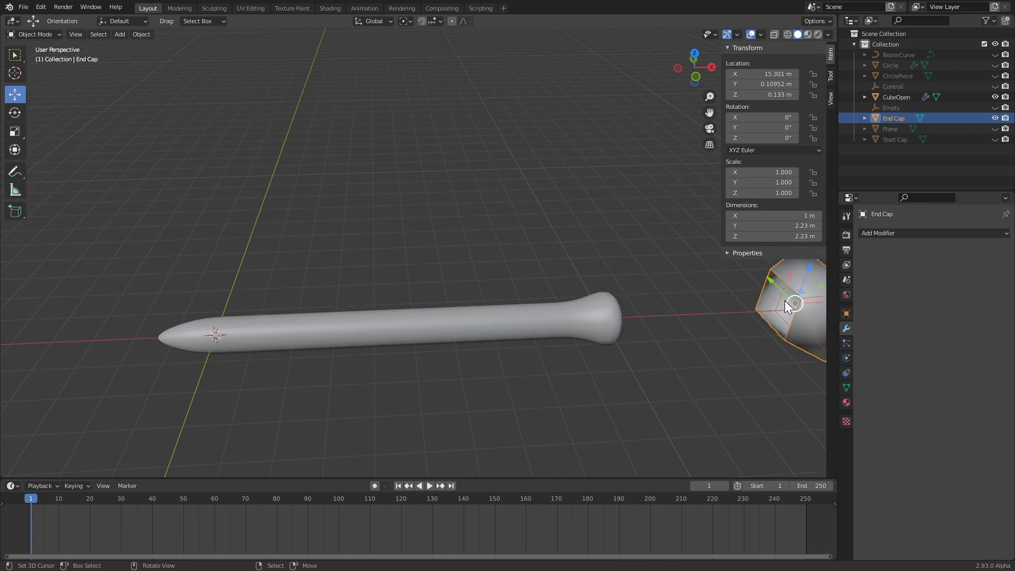
scroll(746, 326, "down", 3)
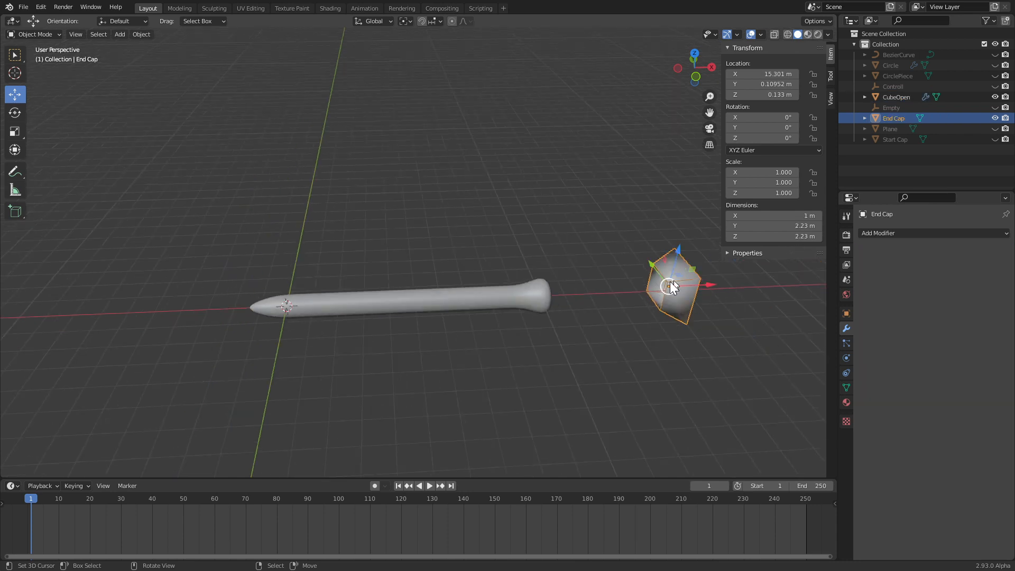
key("Tab")
key("Tab")
right_click(521, 295)
key("Tab")
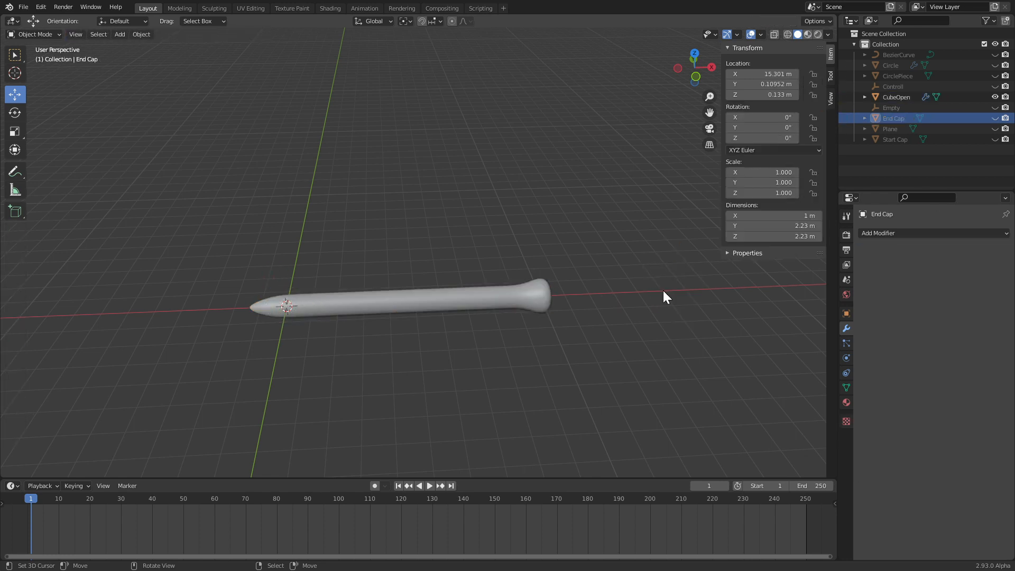
Collapse the Caps settings of CubeOpen's Array and change its Fit Type to Fit Length
left_click(488, 292)
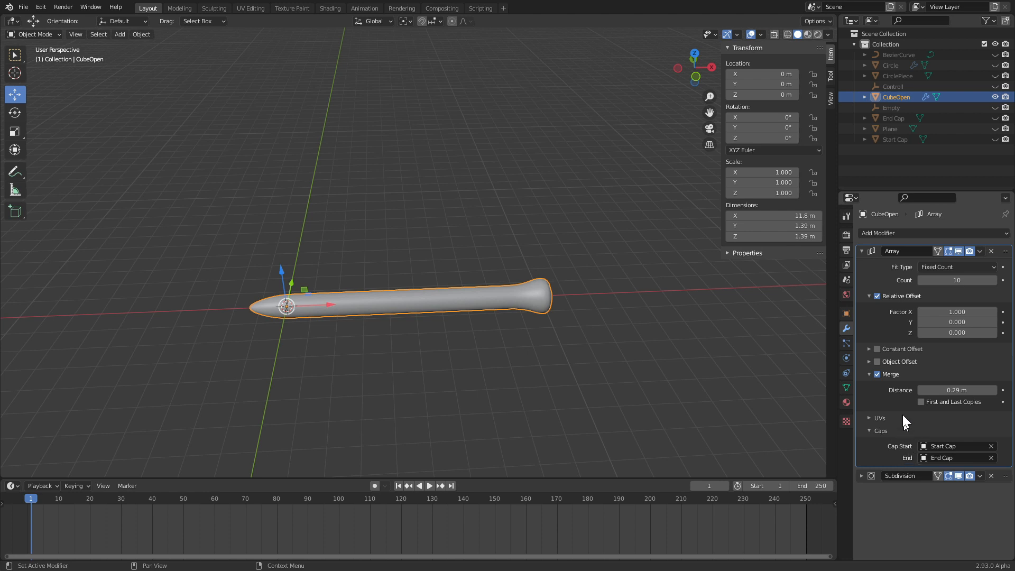
left_click(896, 433)
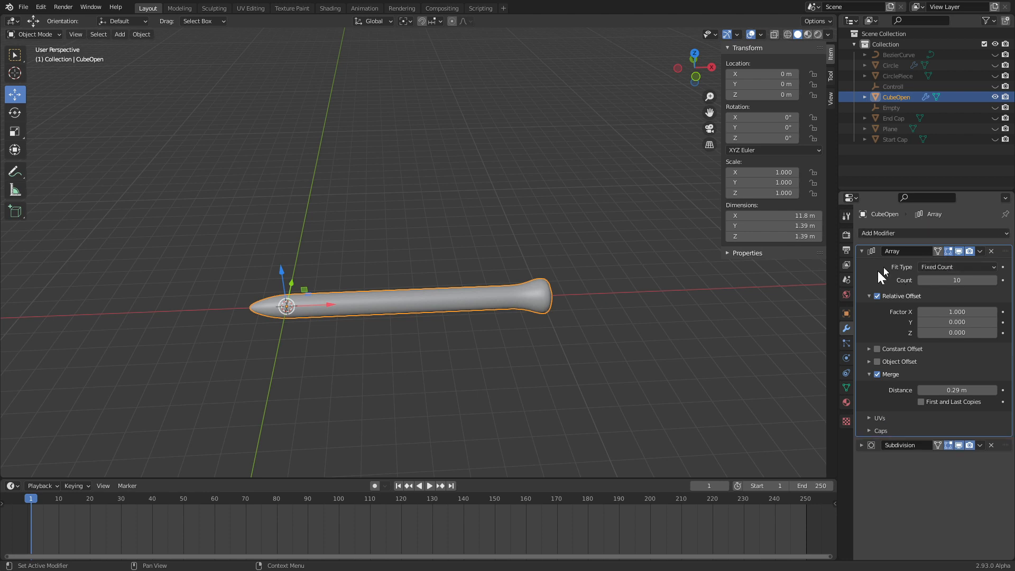
left_click(987, 268)
left_click(983, 268)
left_click(990, 268)
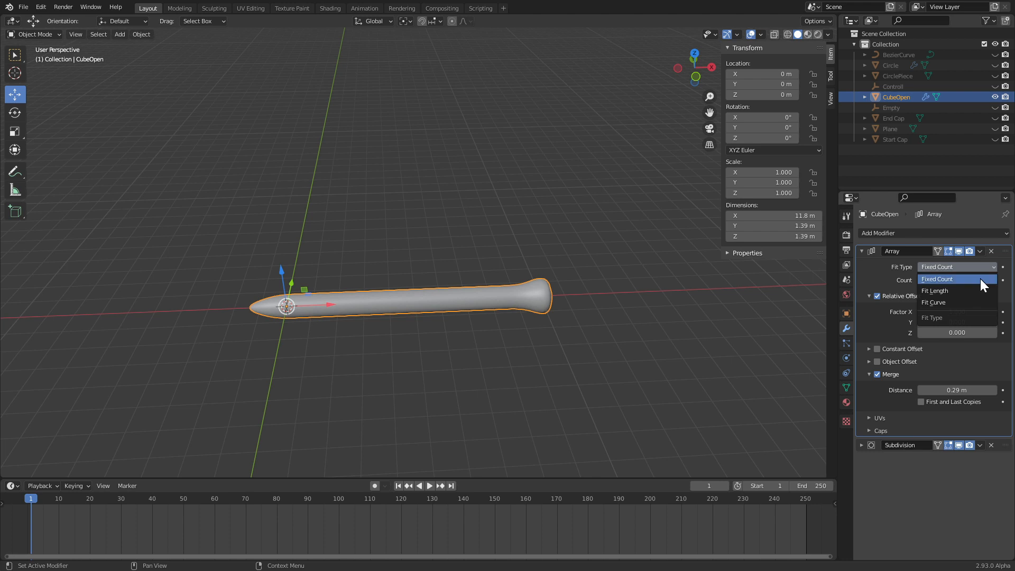
left_click(956, 268)
left_click(947, 292)
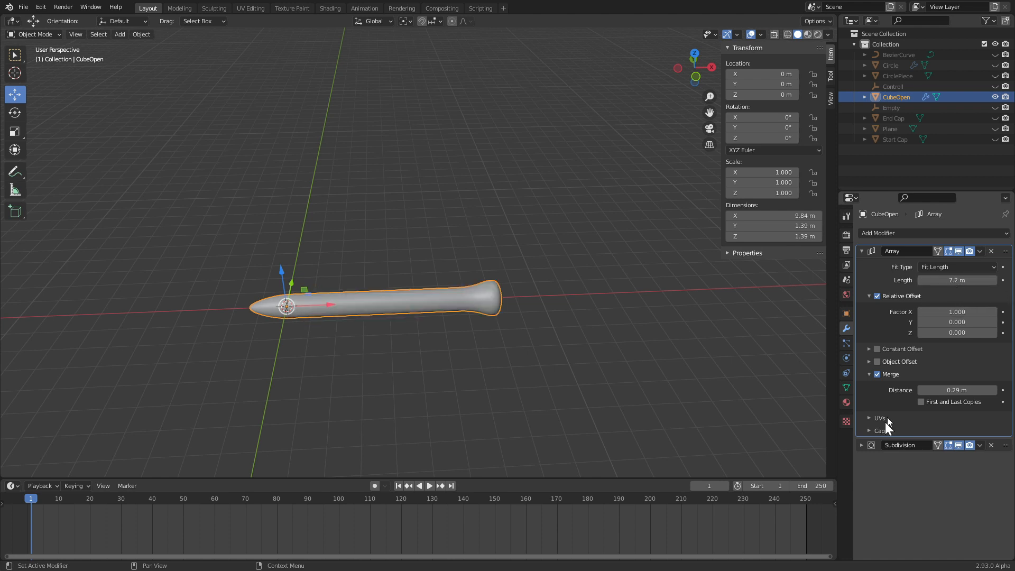
Expand the Array's Caps settings and clear both the start and end cap objects
left_click(884, 430)
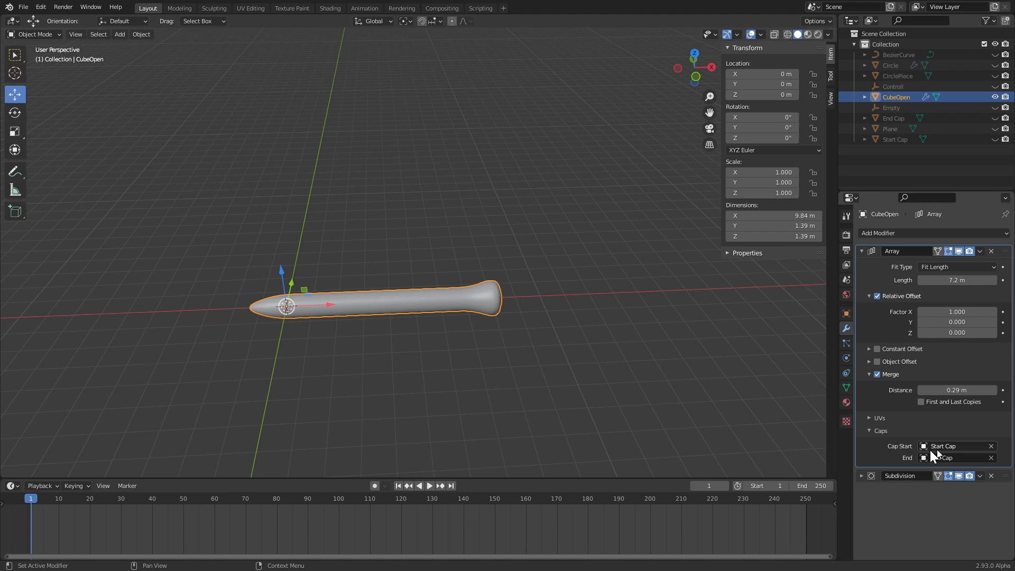
left_click(991, 446)
left_click(991, 457)
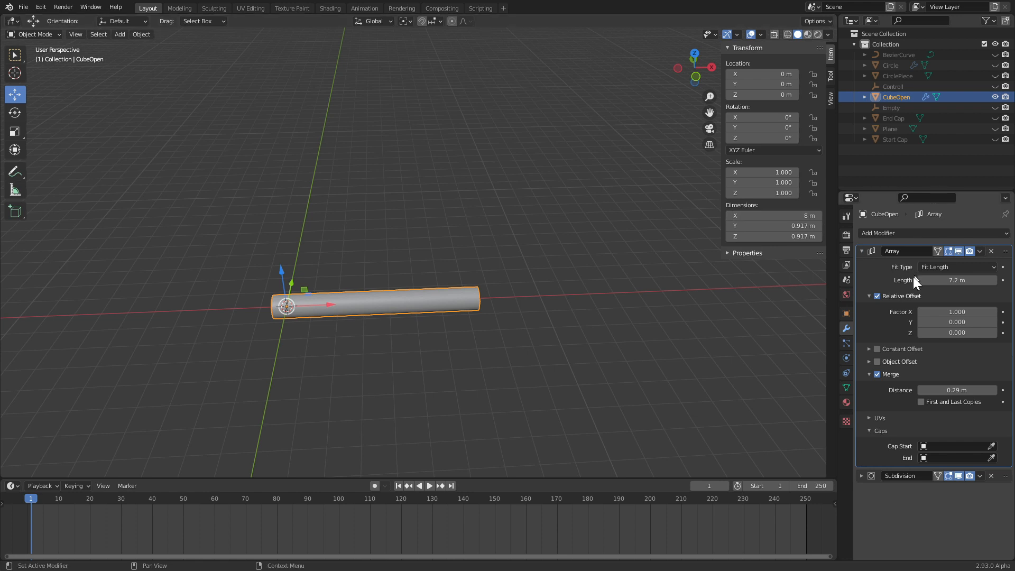
Vary the Array's fit length up and down, ending at 9.9 m
left_click_drag(941, 279, 983, 279)
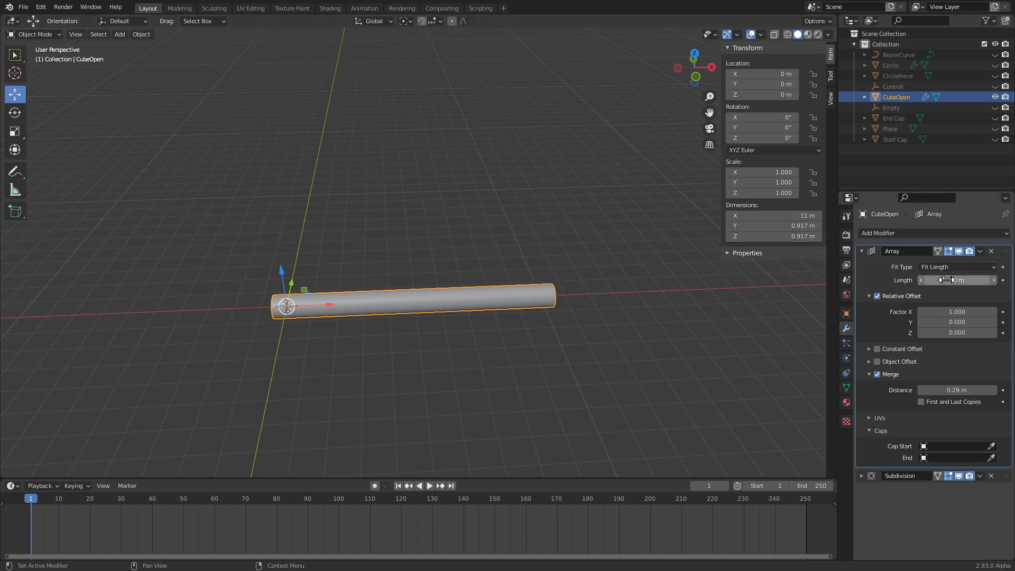
mouse_move(969, 280)
left_mouse_down()
mouse_move(949, 280)
mouse_move(970, 278)
left_mouse_up()
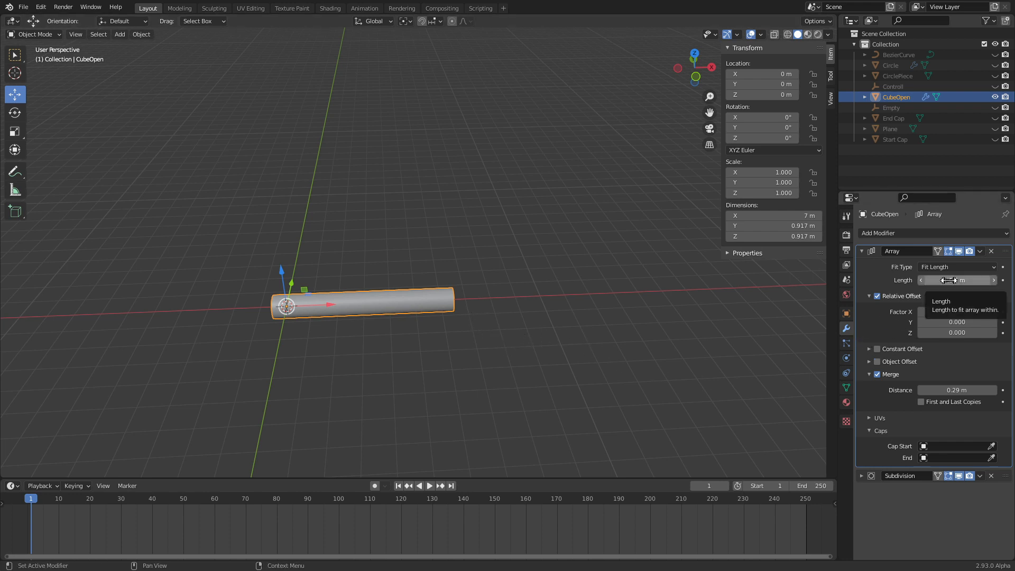
left_click_drag(949, 280, 977, 271)
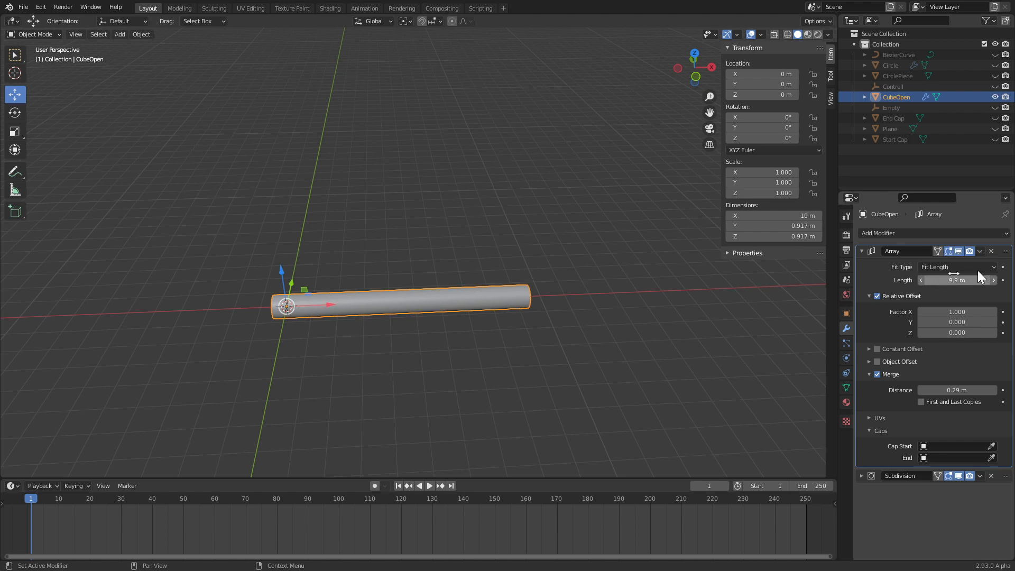
Change the Fit Type of CubeOpen's Array modifier to Fit Curve
left_click(952, 267)
left_click(932, 266)
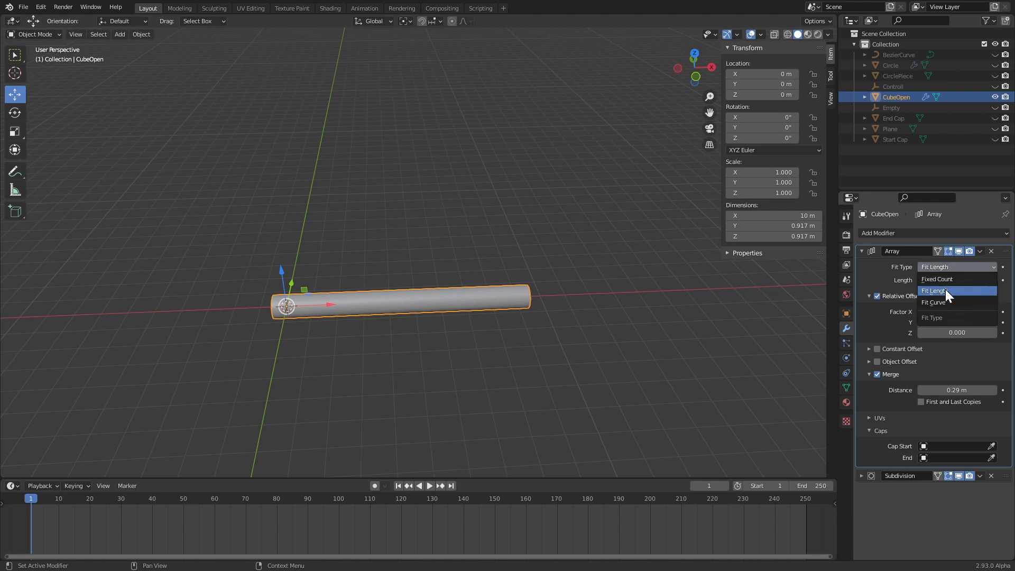
left_click(947, 301)
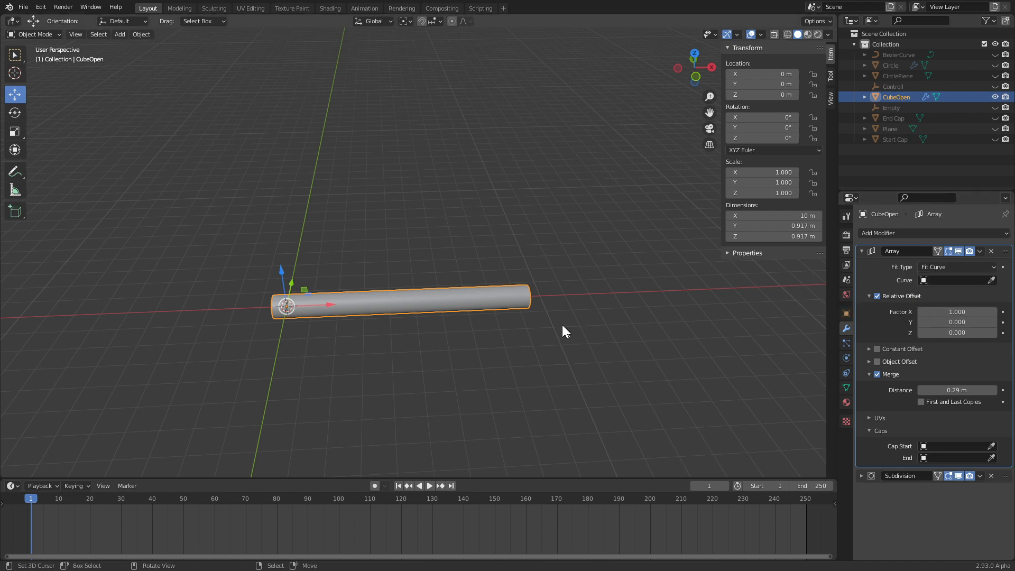
Unhide the BezierCurve object and select it in the viewport
left_click(903, 54)
left_click(995, 55)
left_click(513, 216)
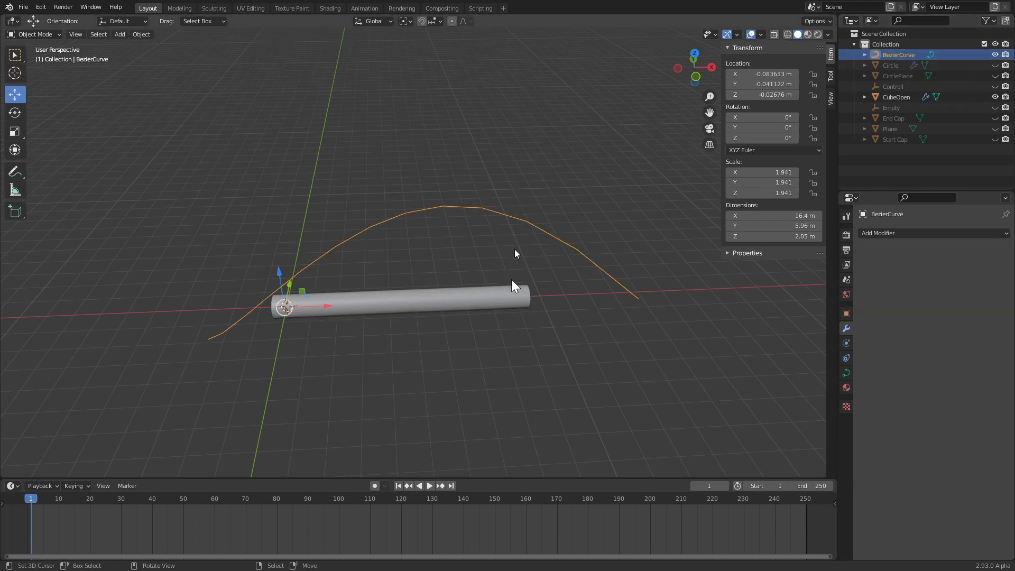
Set BezierCurve as the fit curve of CubeOpen's Array modifier
left_click(515, 299)
left_click(992, 280)
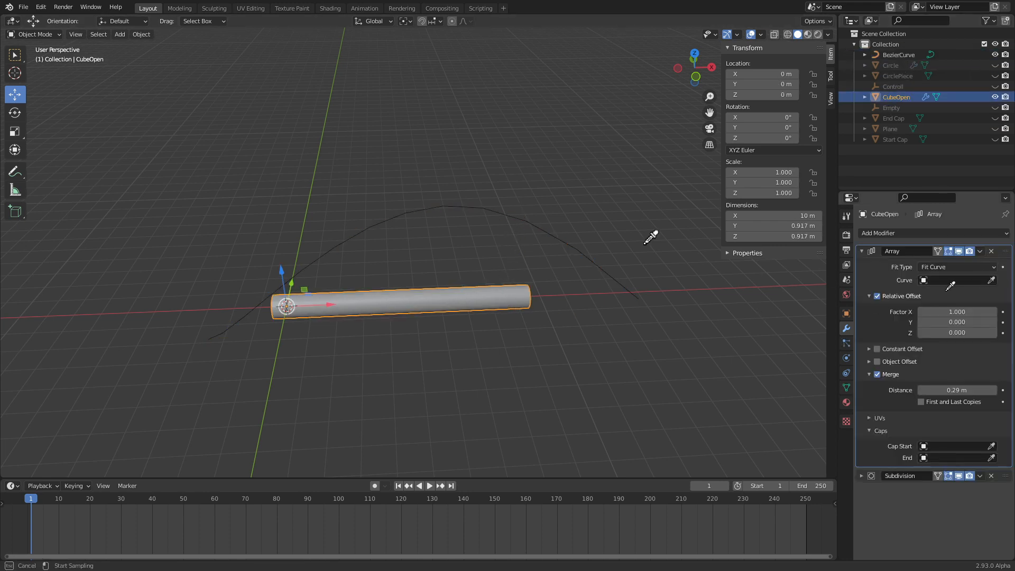
left_click(492, 209)
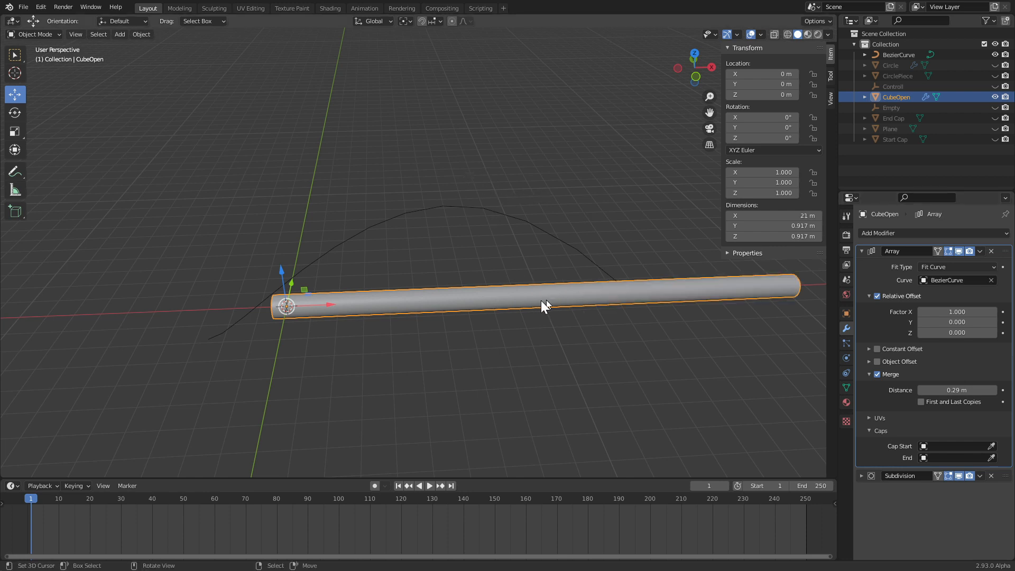
Try shifting the BezierCurve's far end control point in Edit Mode to vary the array's length
scroll(539, 300, "down", 3)
left_click(373, 244)
key("Tab")
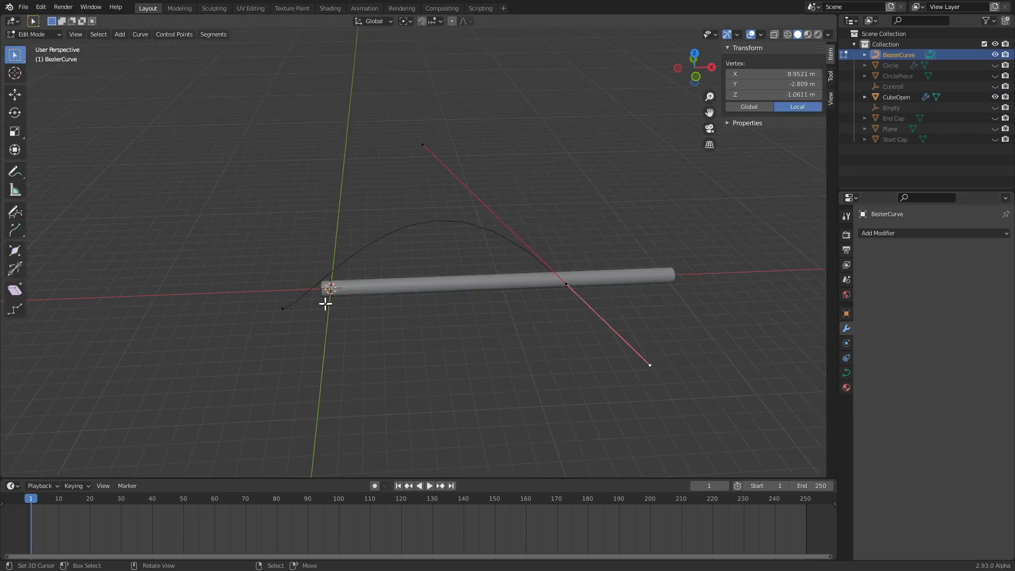
left_click(597, 277)
key("g")
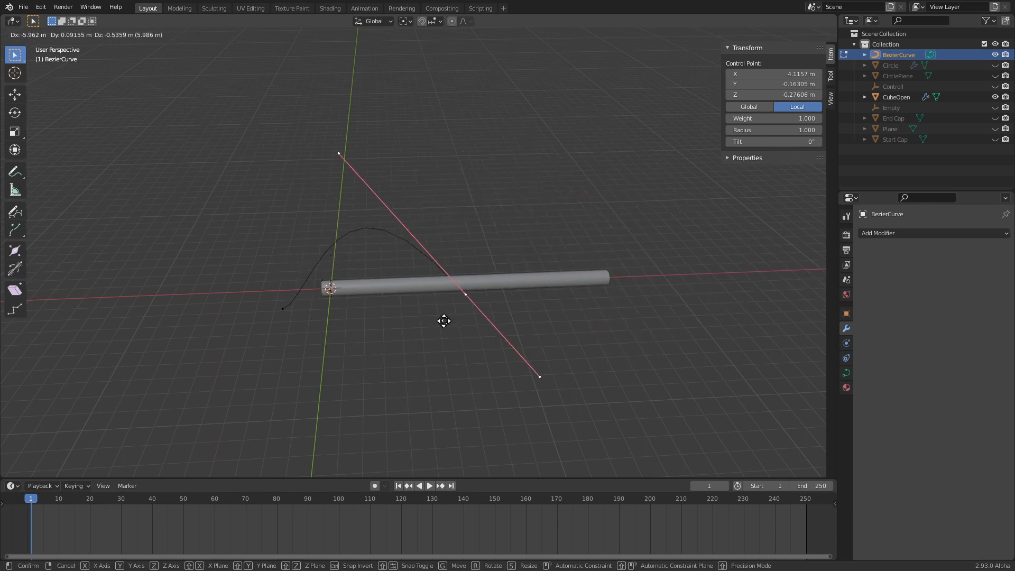
left_click(591, 283)
key("Tab")
Add a Curve modifier to CubeOpen above its Subdivision modifier, with BezierCurve as the curve object
left_click(531, 286)
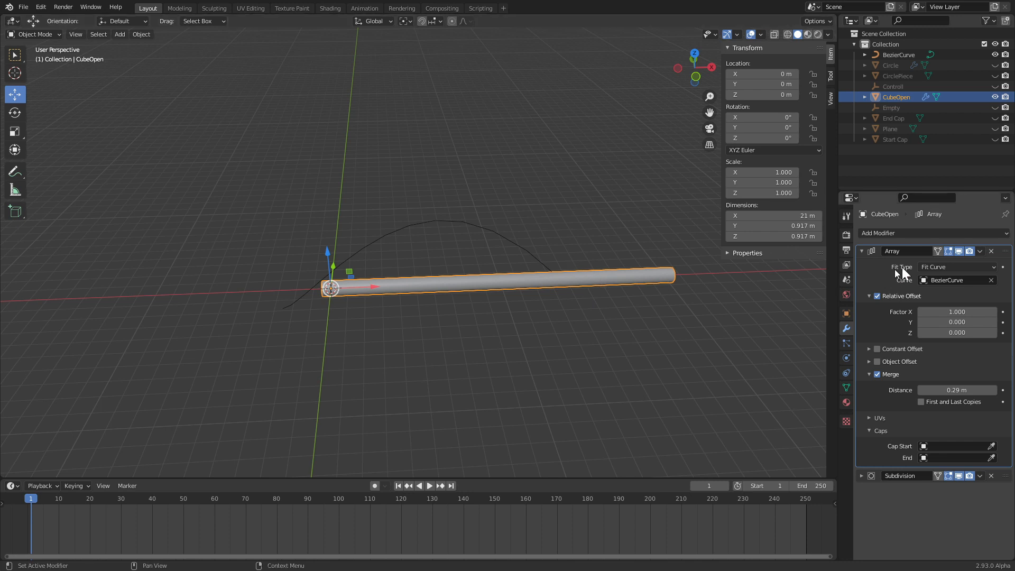
left_click(957, 268)
left_click(911, 232)
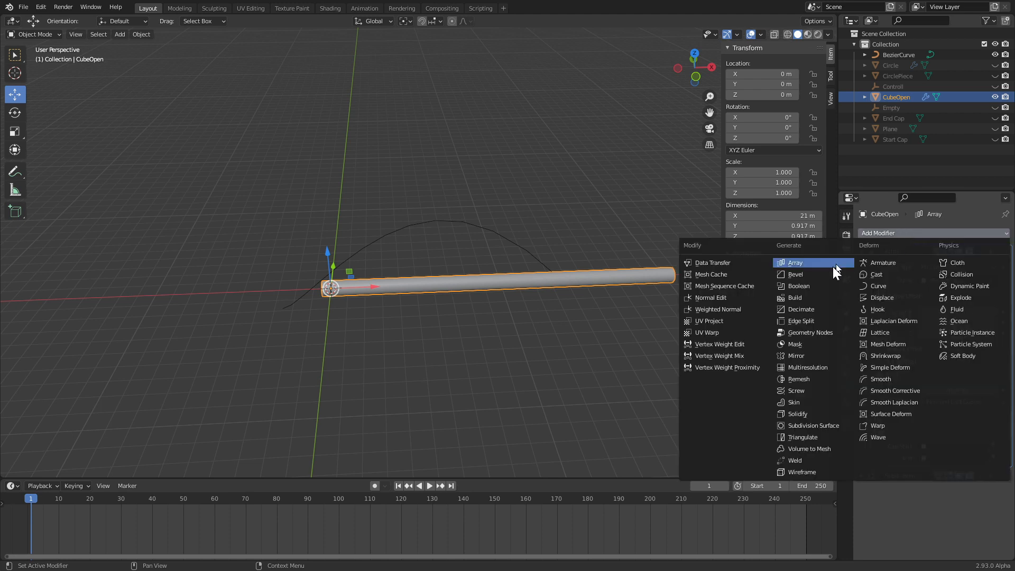
left_click(878, 285)
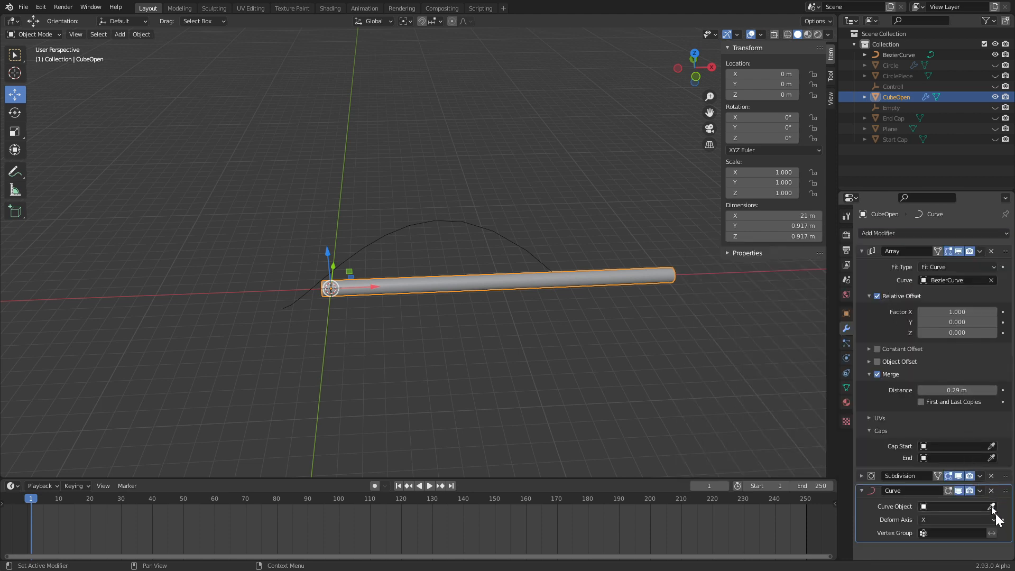
left_click_drag(1002, 492, 1004, 476)
left_click(991, 492)
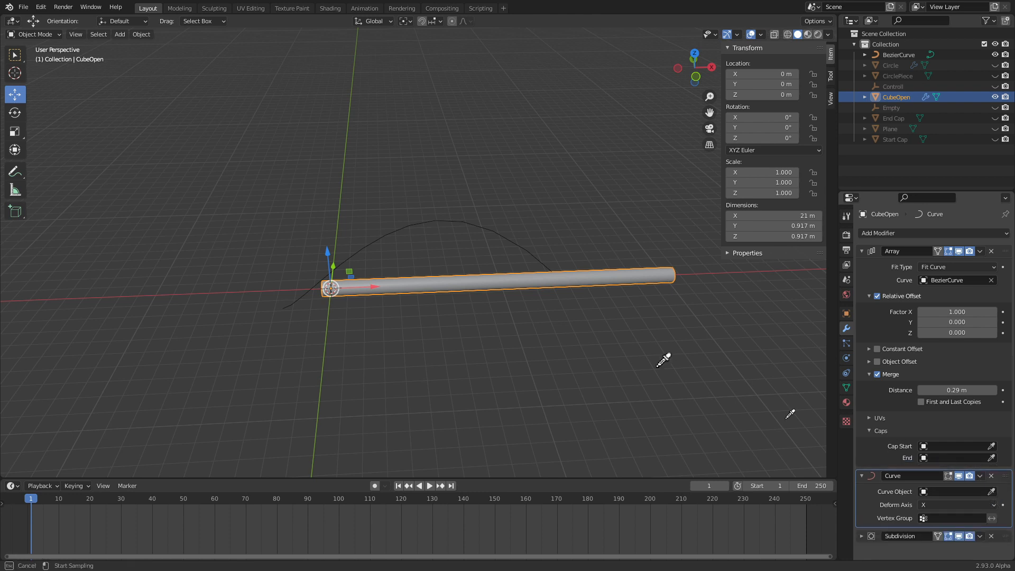
left_click(527, 250)
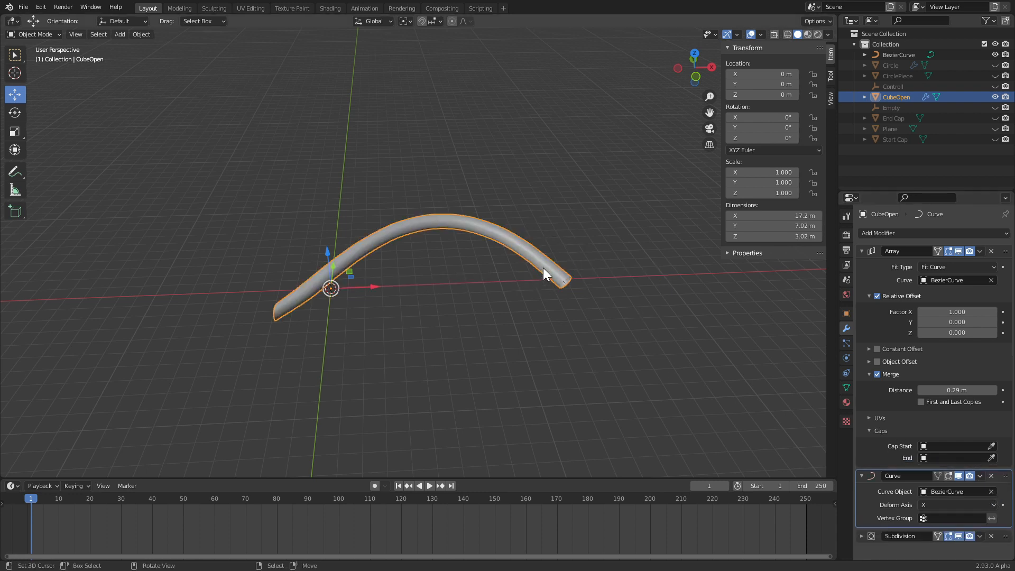
Edit BezierCurve and move its far end control point by about 8.3 m in X, -1.4 m in Y and -1.4 m in Z
left_click(543, 268)
left_click(555, 265)
left_click(566, 283)
key("Tab")
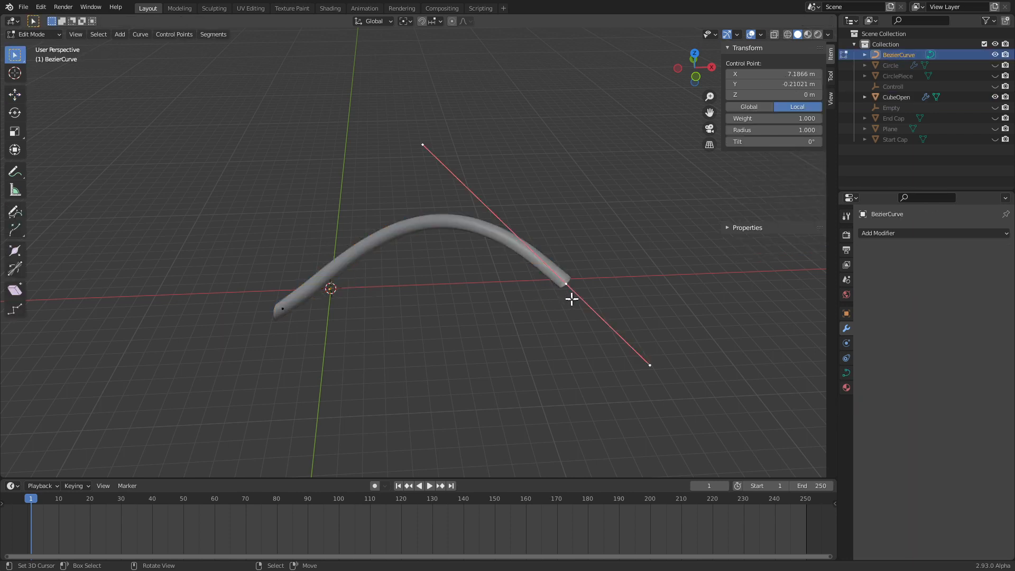
key("g")
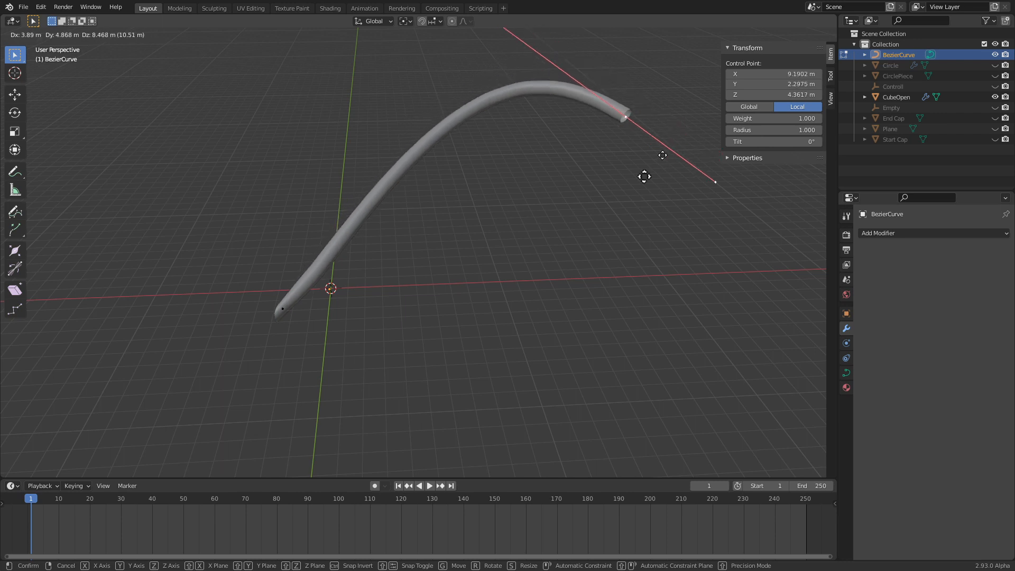
left_click(751, 344)
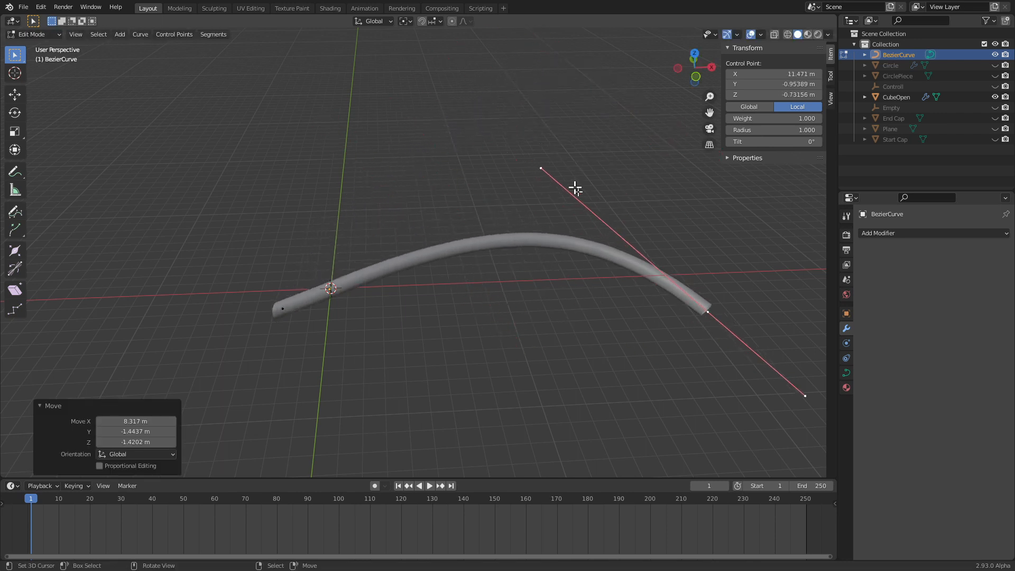
Move the end point's upper handle by about -3.7 m in X, 2.6 m in Y and 3.9 m in Z, leave Edit Mode and select CubeOpen
left_click(544, 168)
key("g")
left_click(516, 159)
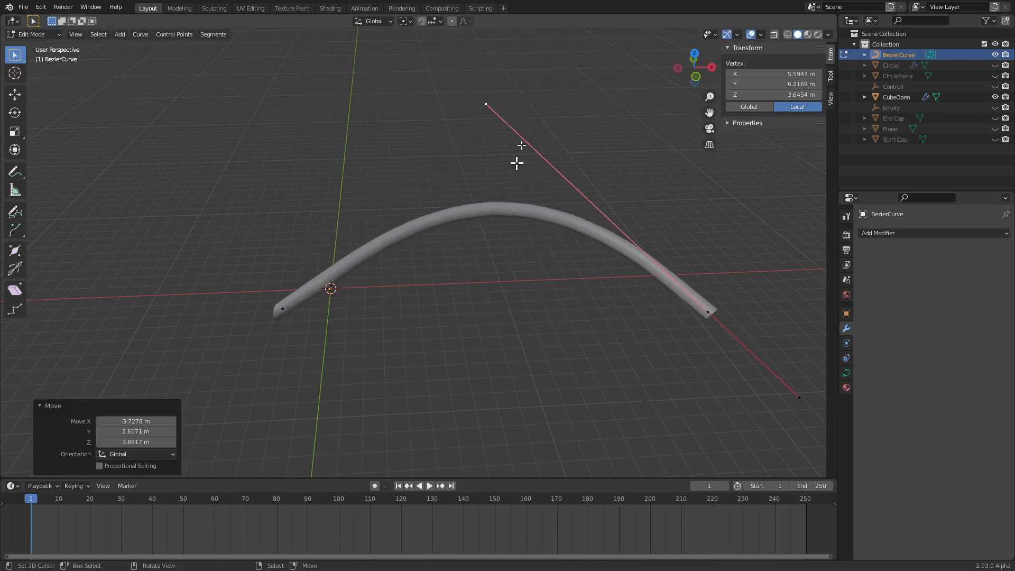
key("Tab")
left_click(490, 204)
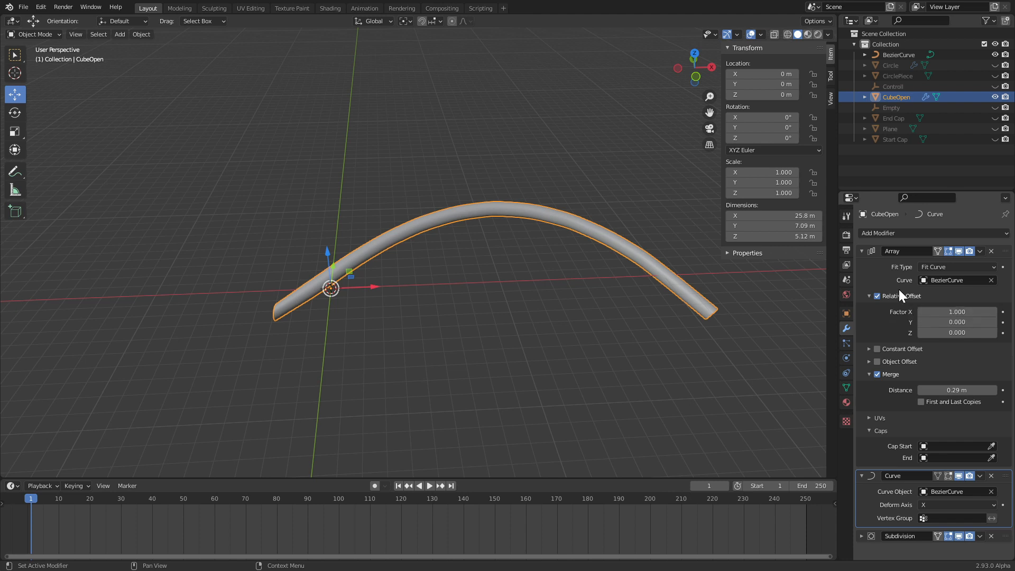
Hide CubeOpen and BezierCurve, and show the Plane object as the selected one
left_click(892, 127)
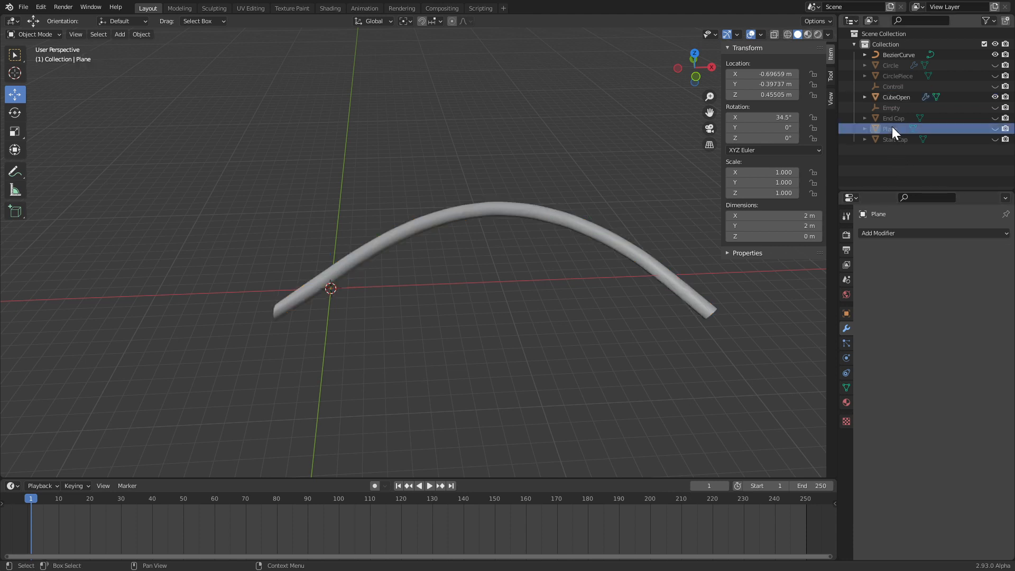
left_click(994, 97)
left_click(994, 55)
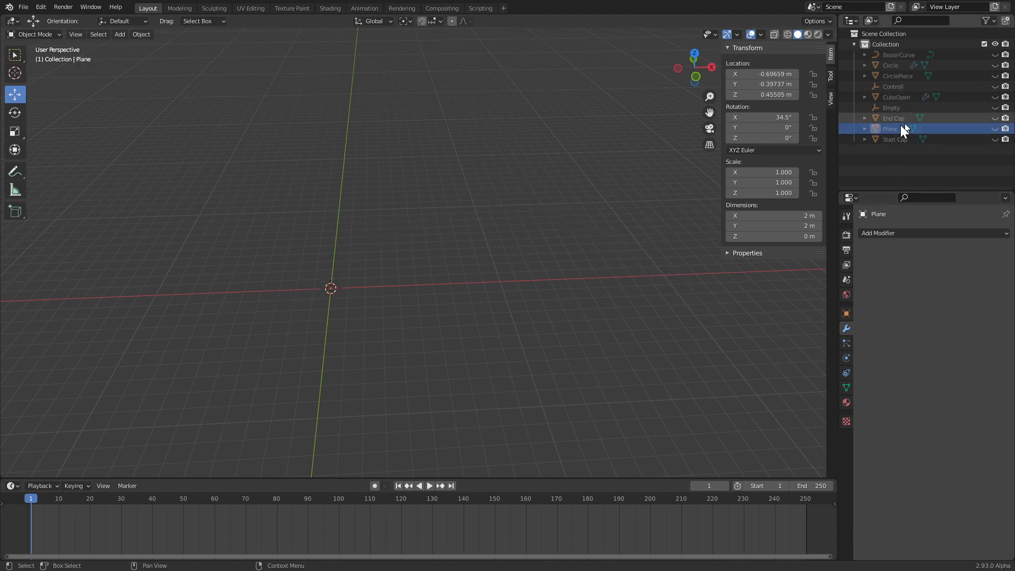
left_click(995, 129)
Add an Array modifier to Plane, expand its UVs settings and set the count to 9
left_click(893, 233)
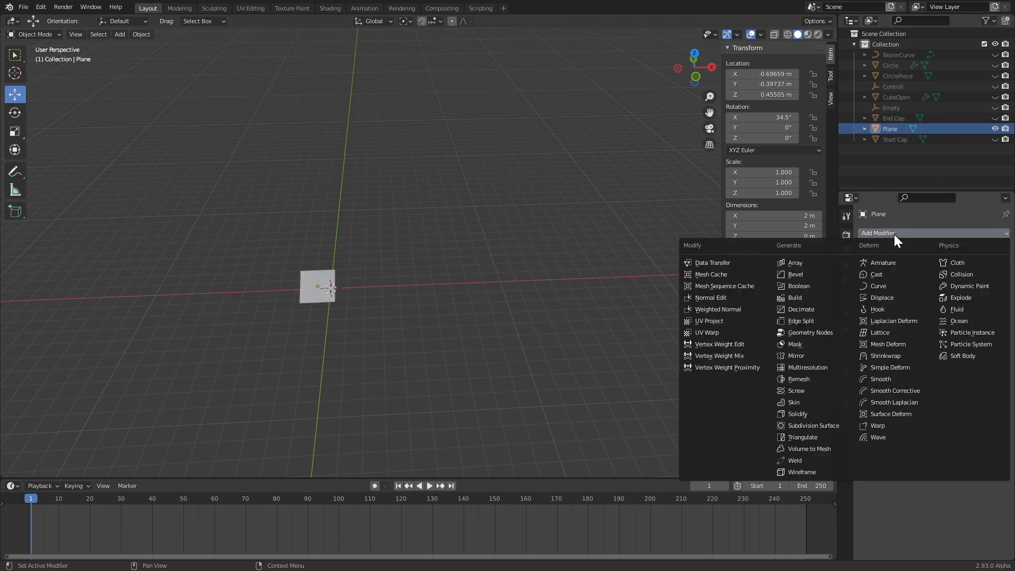
left_click(801, 264)
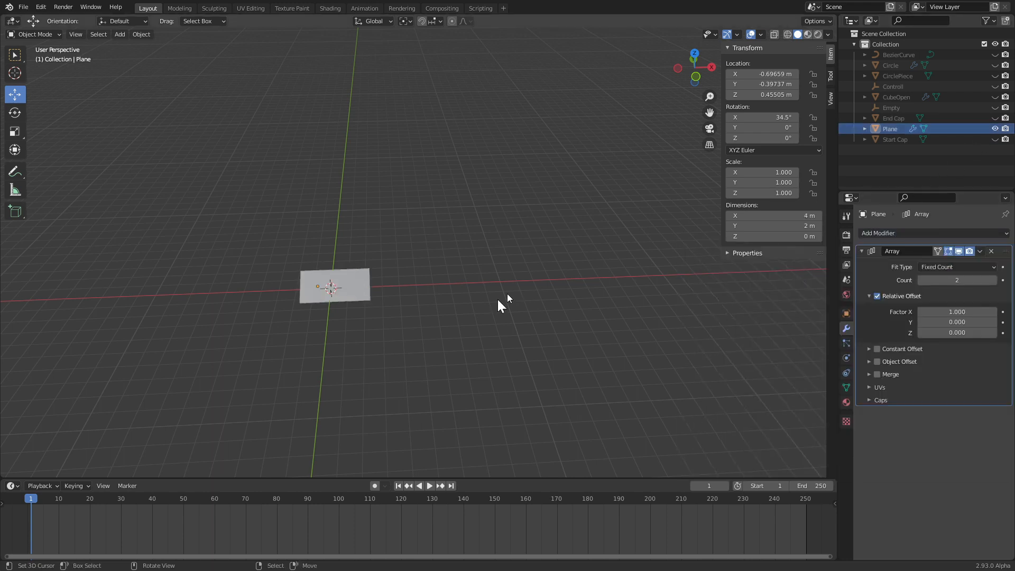
left_click(879, 393)
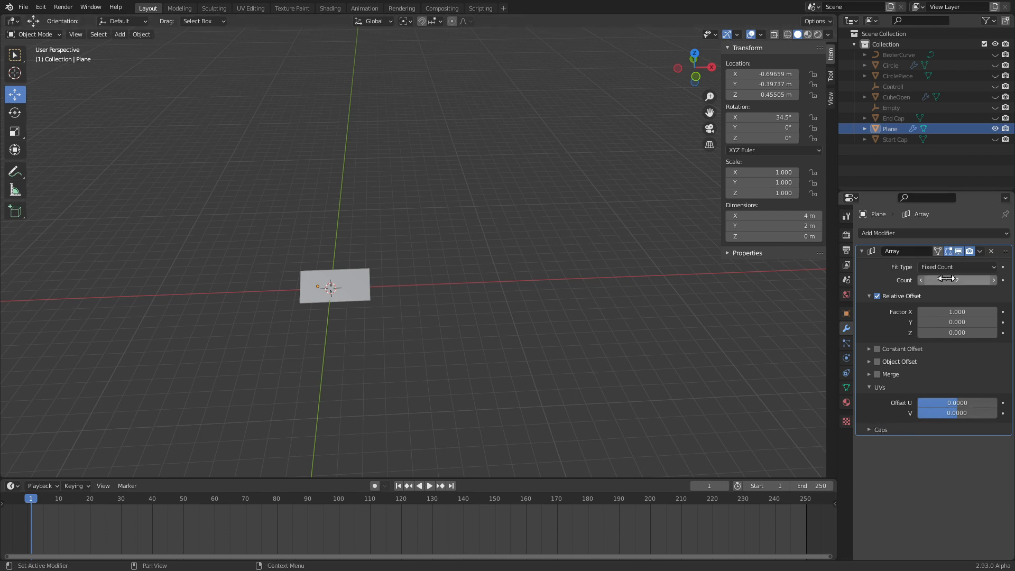
mouse_move(957, 280)
left_mouse_down()
mouse_move(977, 280)
mouse_move(969, 309)
left_mouse_up()
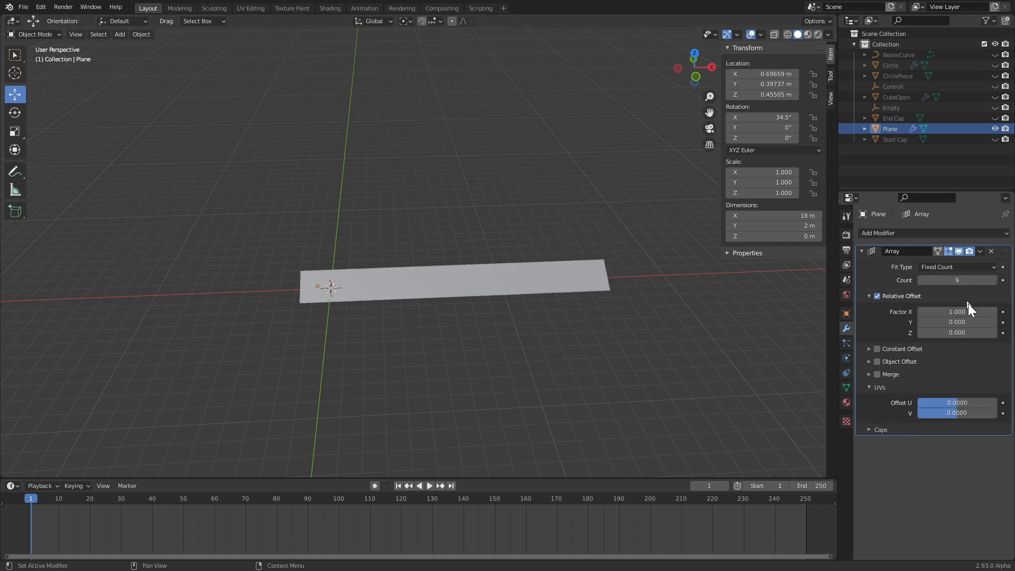
Switch the viewport to Material Preview shading to show the texture on the arrayed planes
key("z")
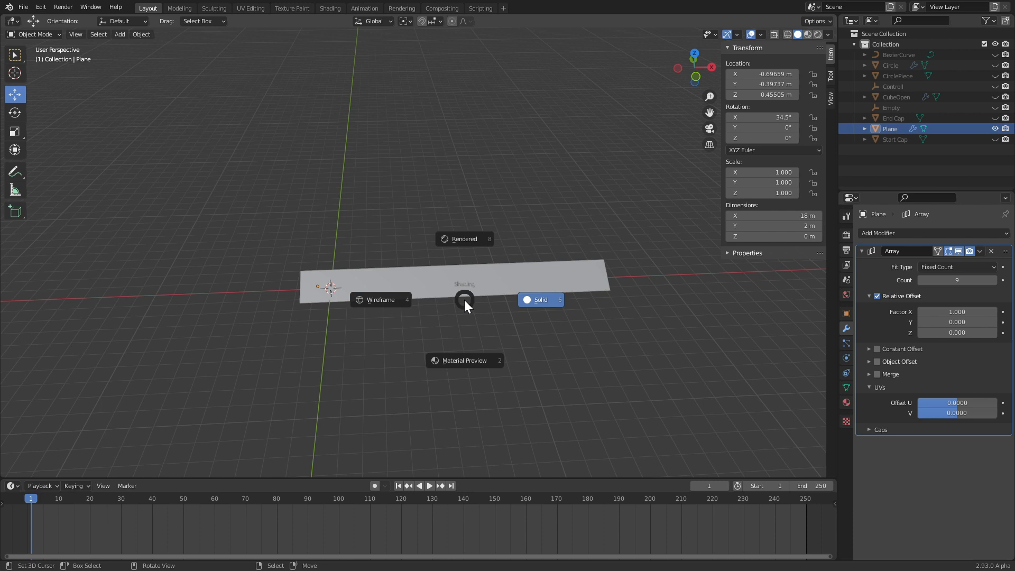
left_click(467, 394)
middle_click_drag(382, 362, 397, 338)
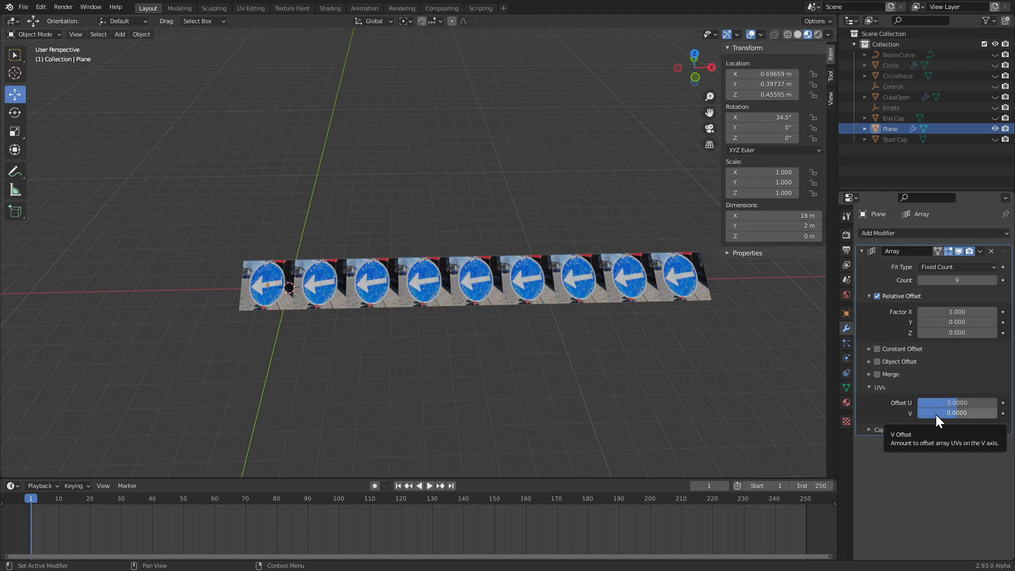
Vary the Array's UV Offset U through 0.3026 up to 1.0, and set Offset V to 0.1184
mouse_move(956, 403)
left_mouse_down()
mouse_move(998, 403)
mouse_move(969, 402)
left_mouse_up()
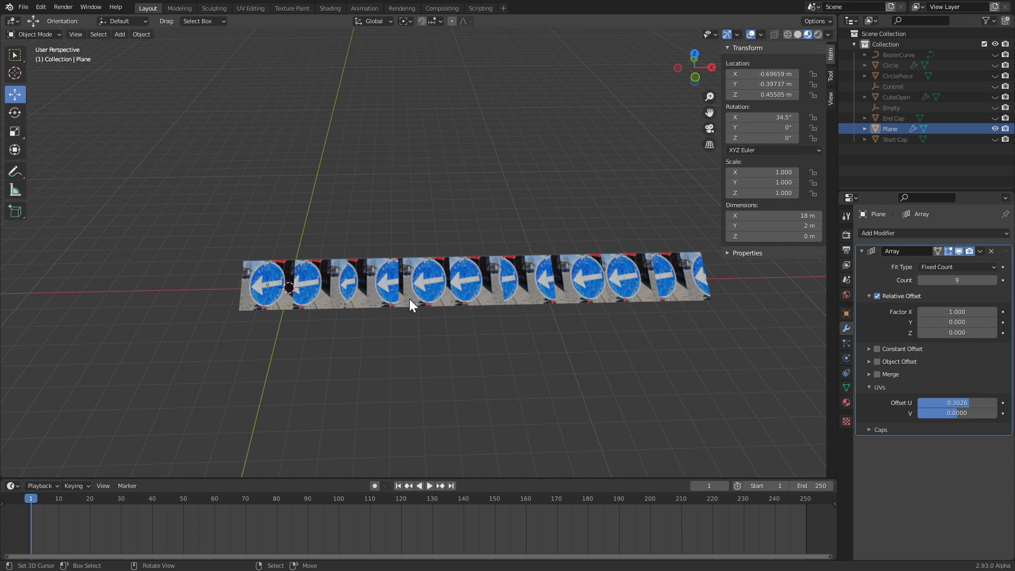
left_click_drag(957, 402, 1001, 403)
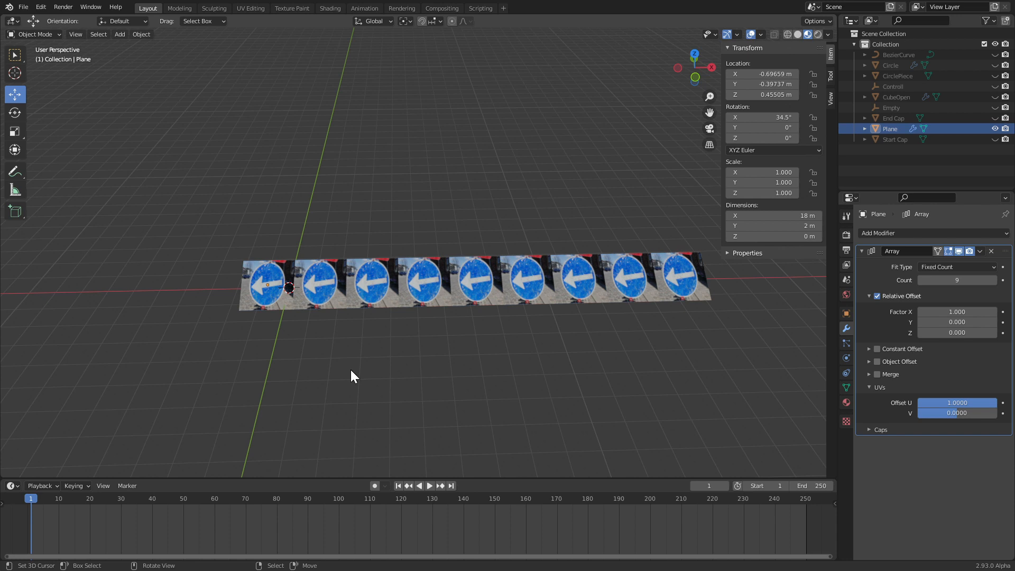
left_click_drag(992, 411, 994, 411)
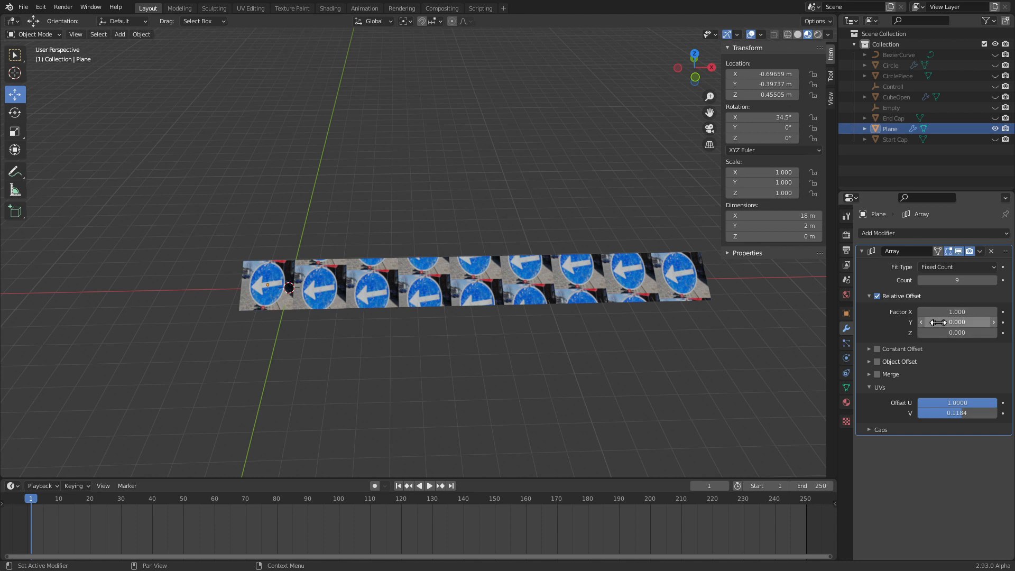
Set the Array's relative offset to -0.3 in Y and 2.1 in Z, and vary the UV Offset V, ending at 0.0132
left_click_drag(948, 333, 907, 322)
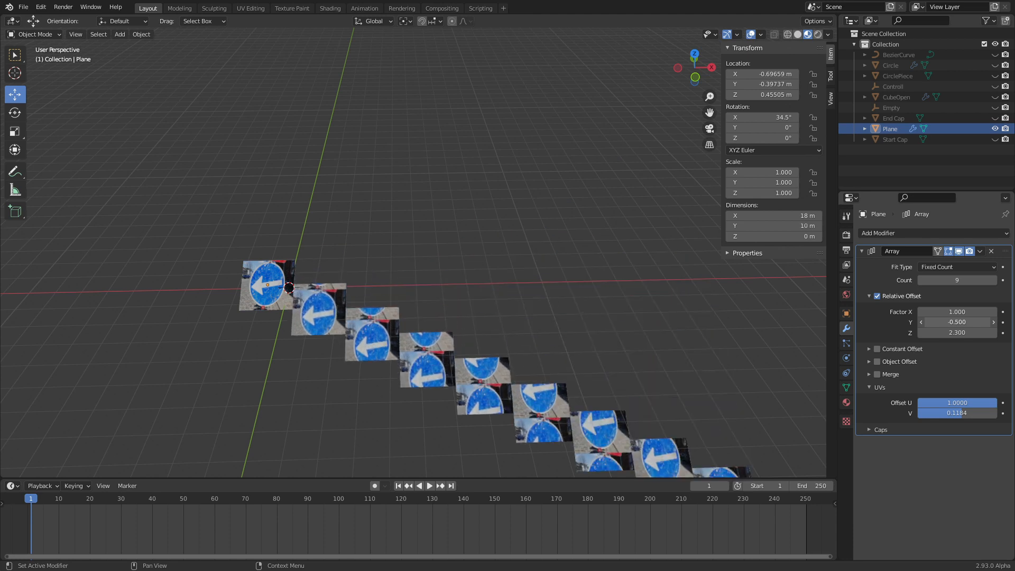
left_click_drag(965, 411, 939, 410)
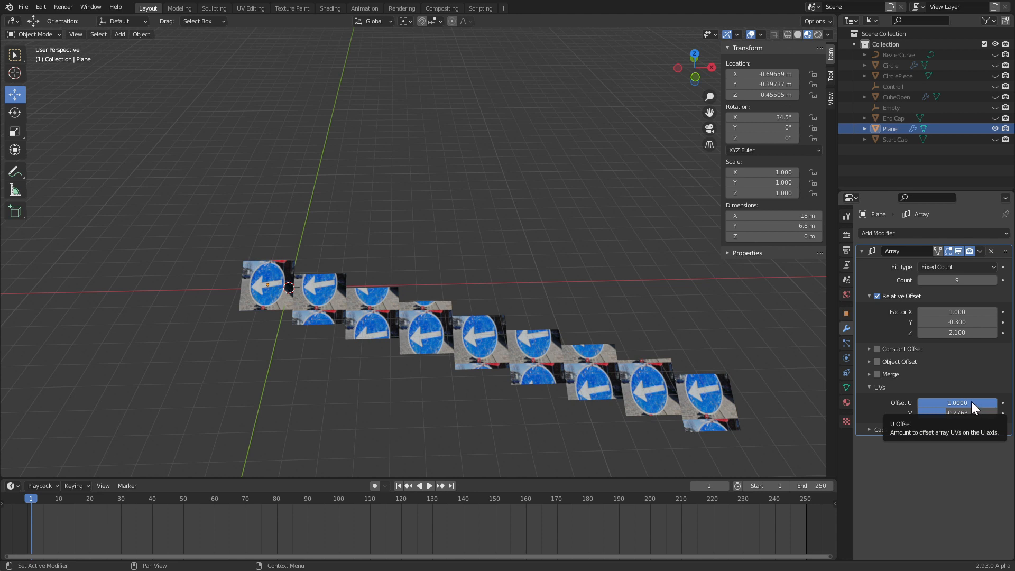
left_click_drag(942, 414, 951, 414)
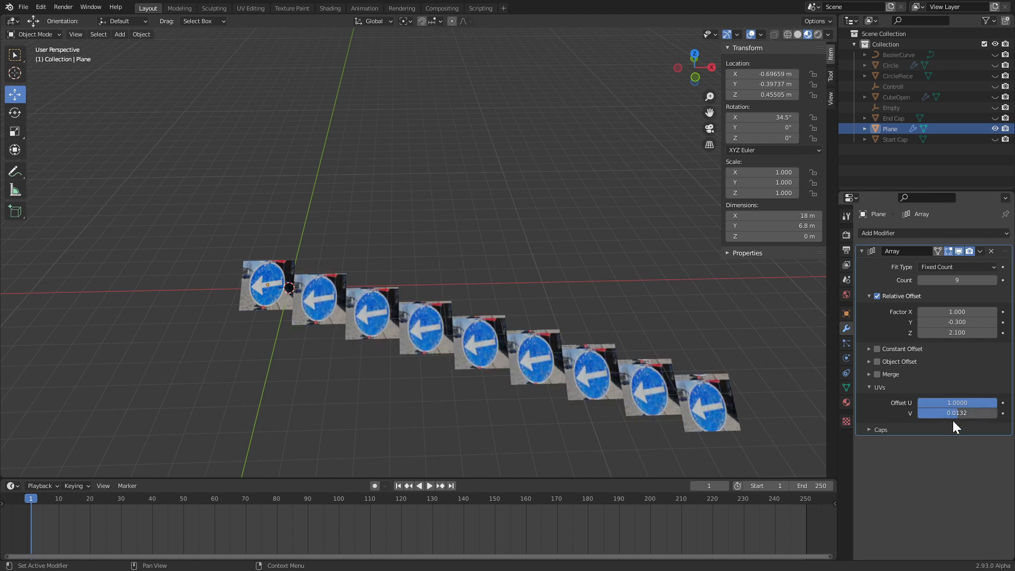